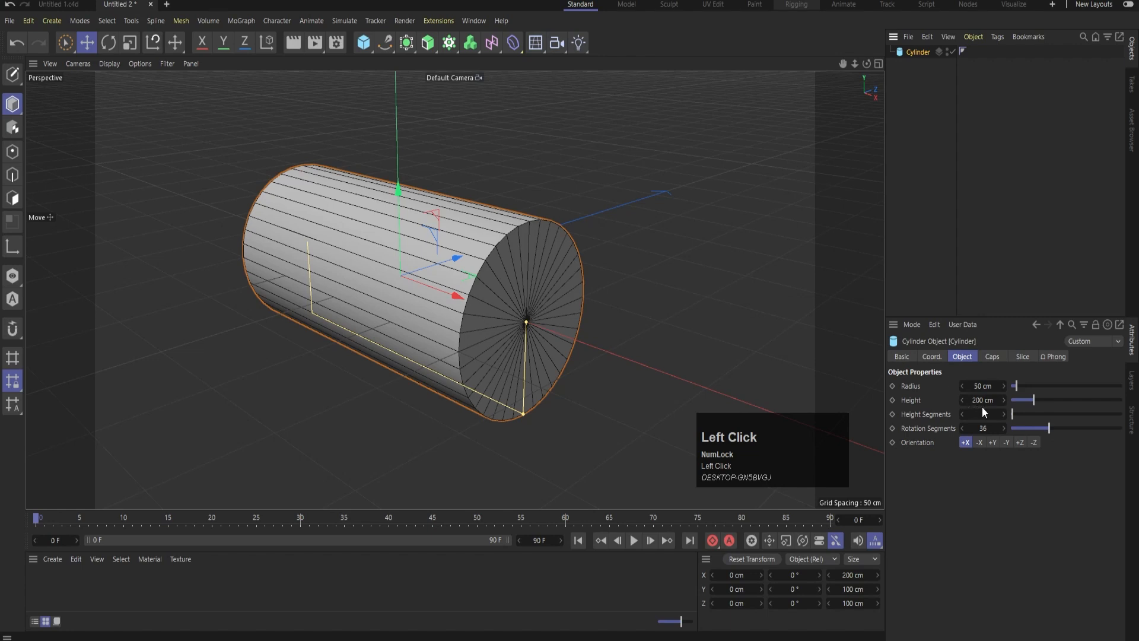
Set the cylinder's height to 400 cm
double_click(982, 399)
text(400)
key(Return)
scroll(521, 251, down, 3)
Duplicate the cylinder and rename the copy "slice"
click(906, 53)
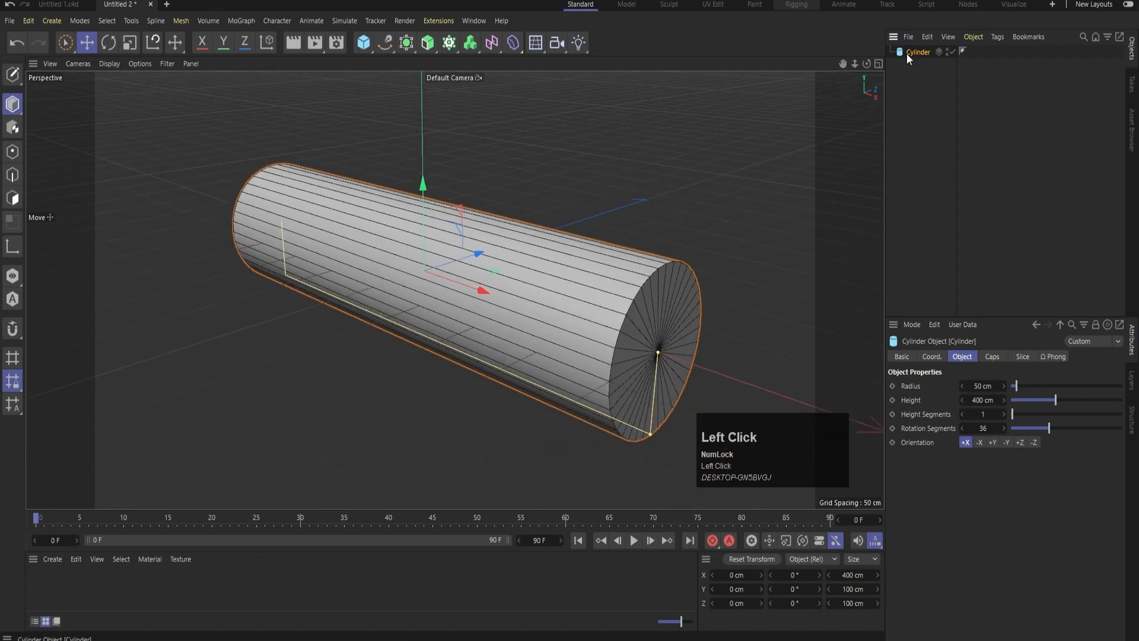
ctrl+drag(912, 53, 912, 83)
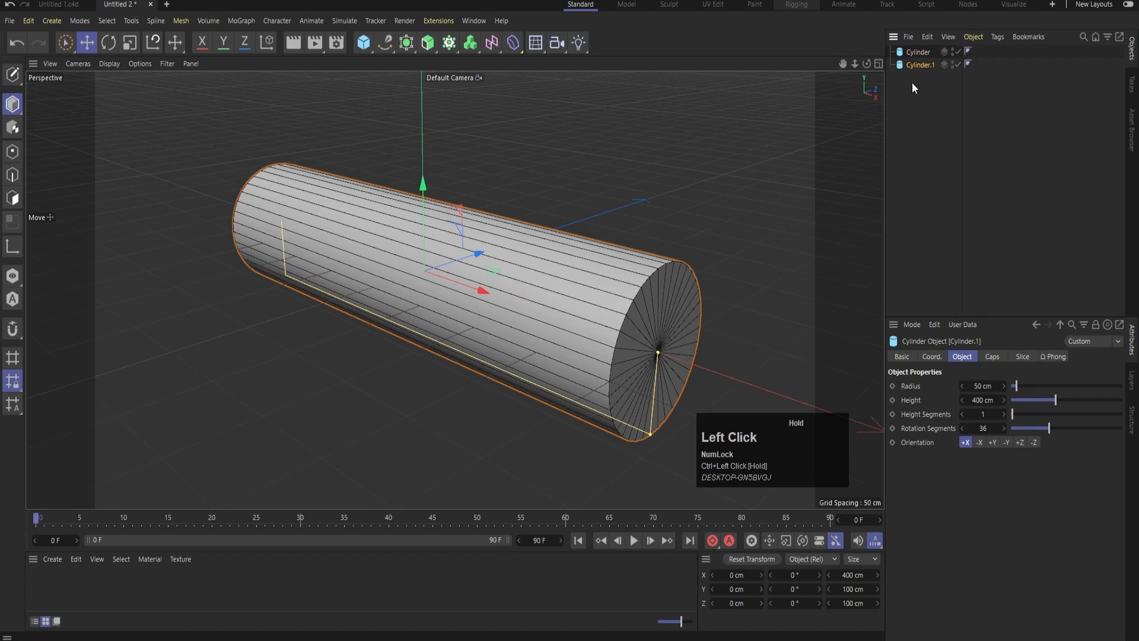
double_click(914, 65)
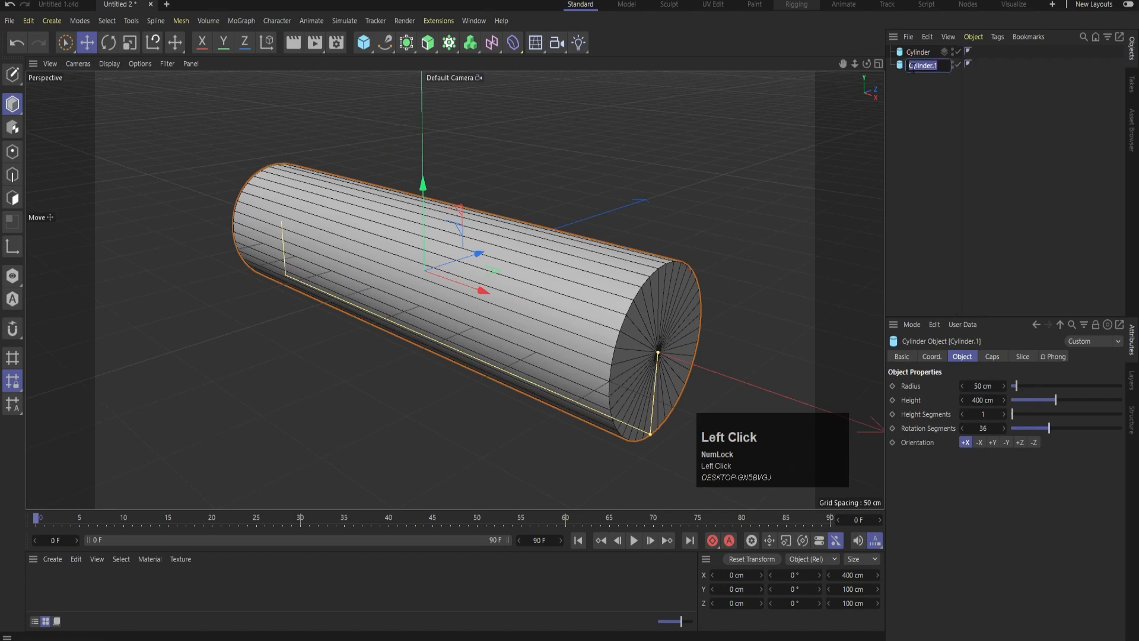
text(slice)
key(Return)
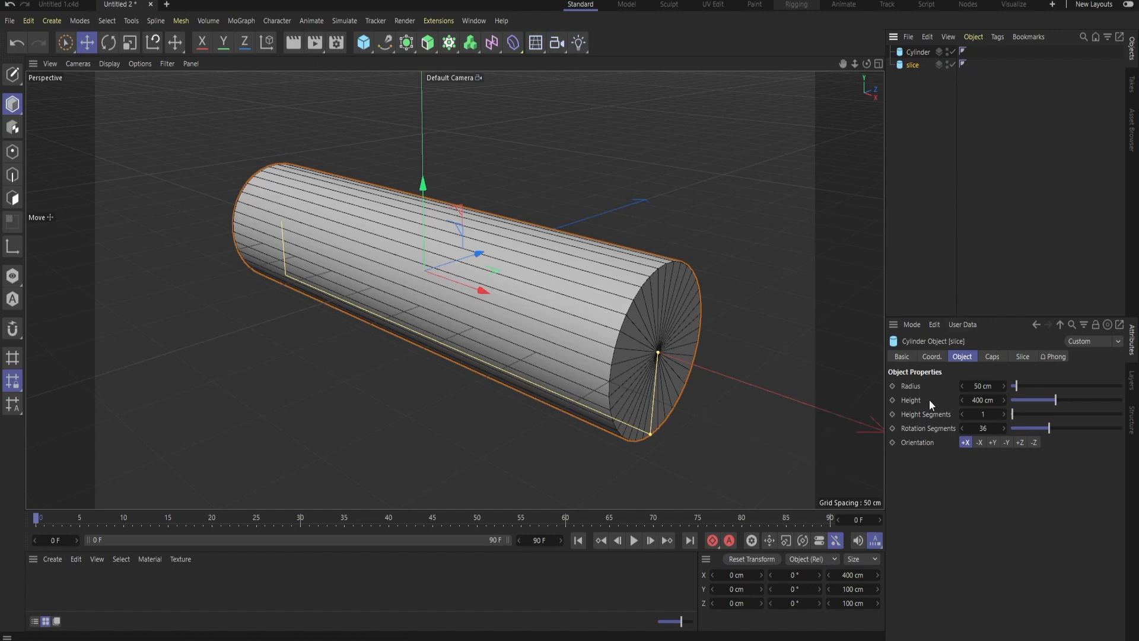
Set the slice cylinder's height to 20 cm
click(982, 400)
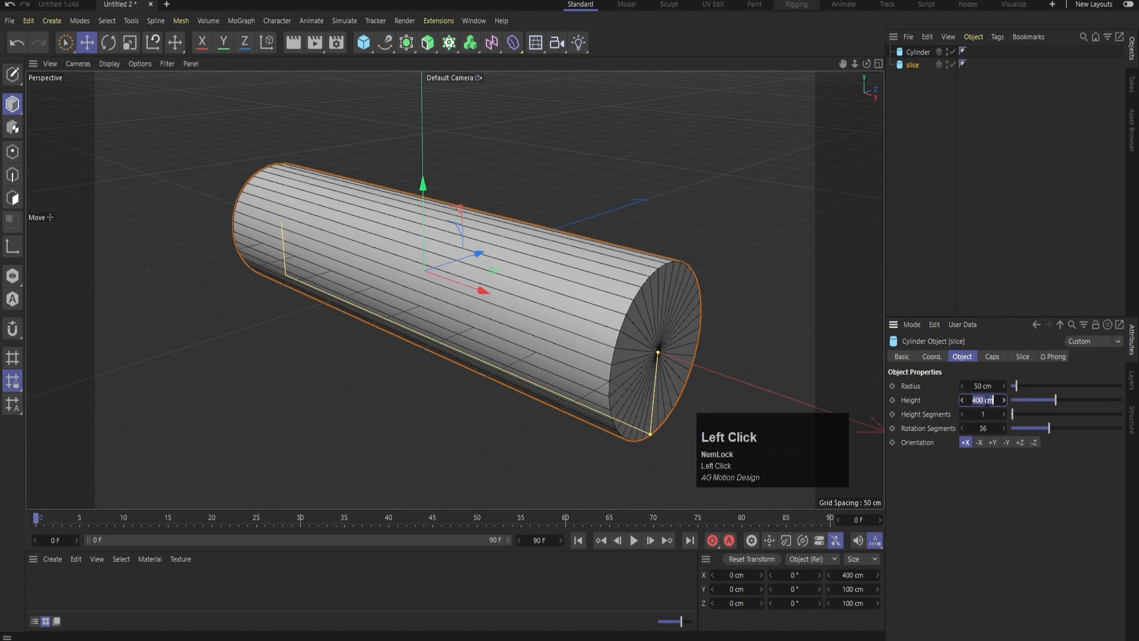
text(20)
key(Return)
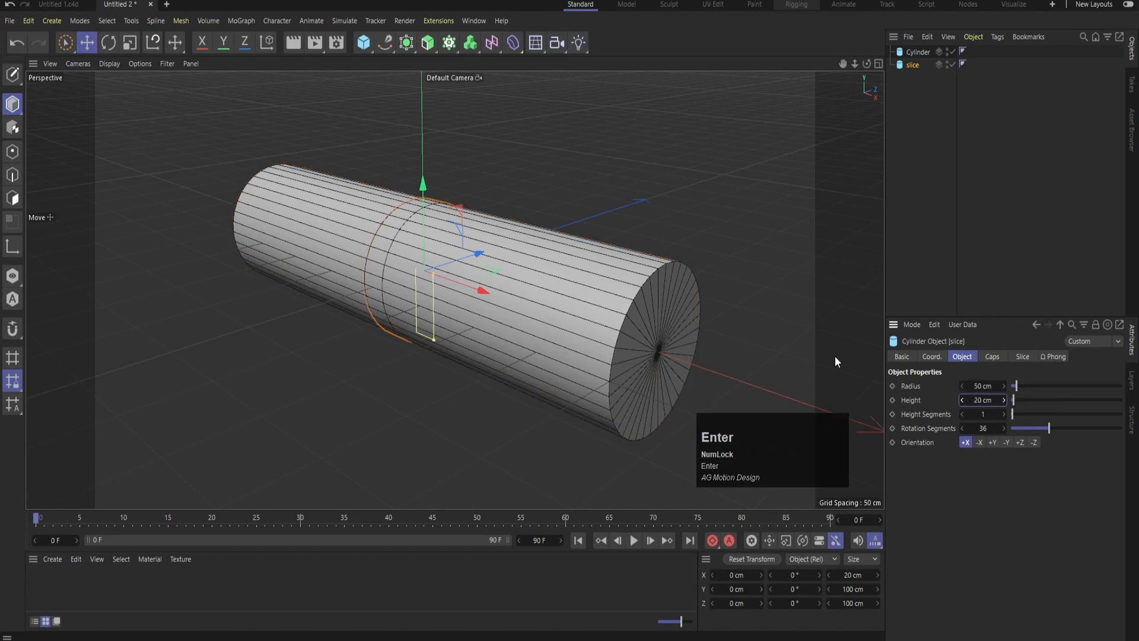
In the Front view, position the slice against the long cylinder's end by setting its X position to 210 cm
middle_click(667, 248)
middle_click(667, 301)
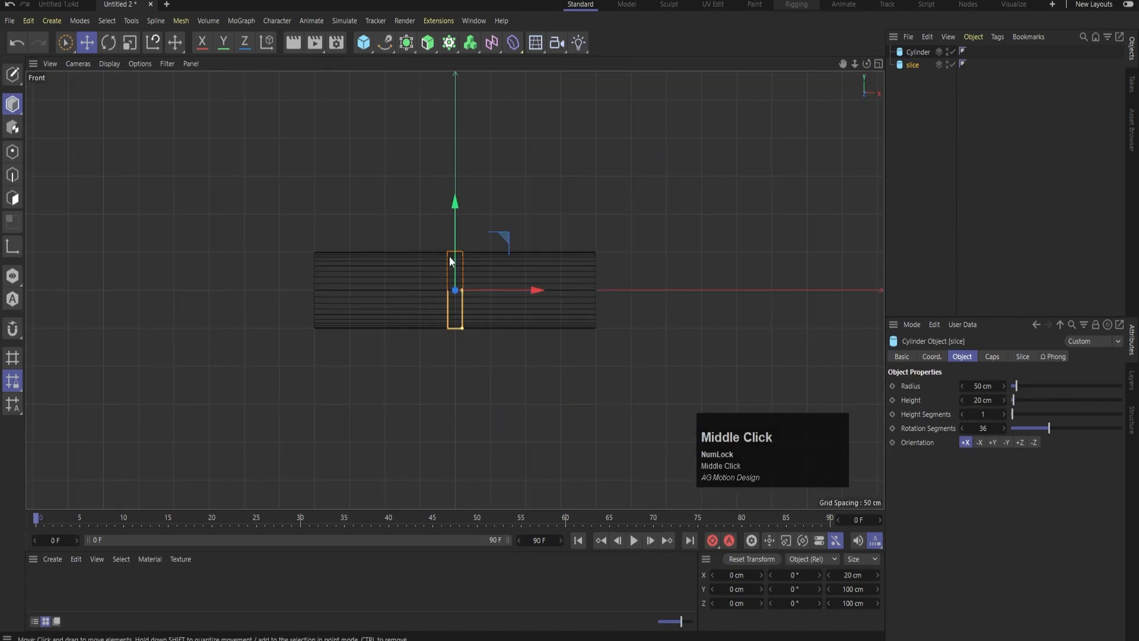
scroll(451, 261, up, 3)
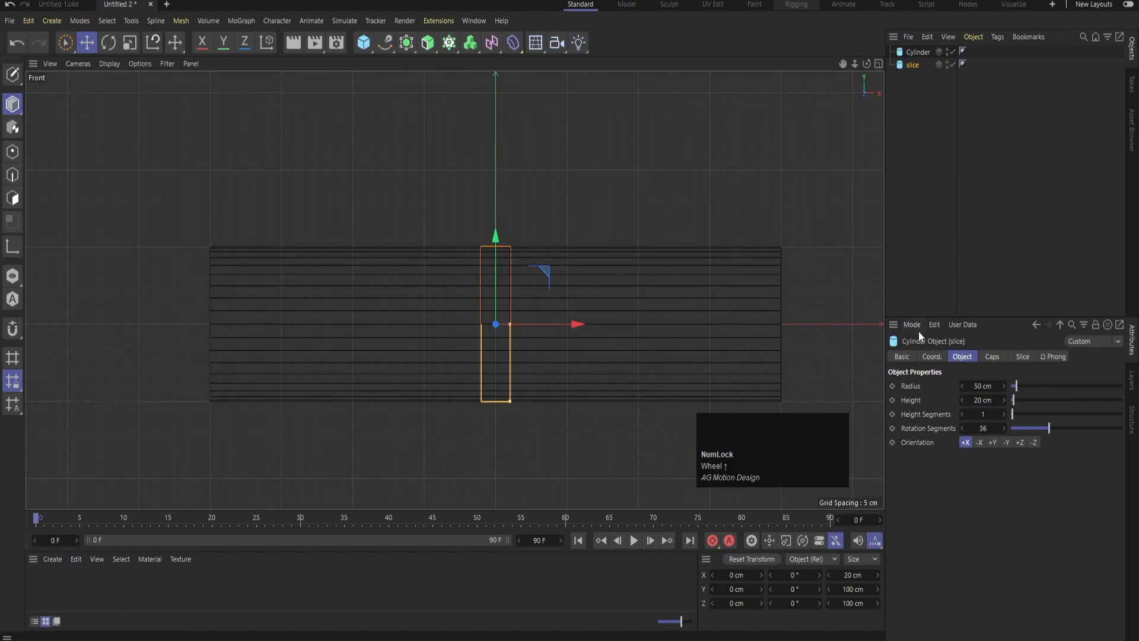
click(932, 356)
drag(940, 386, 1006, 385)
mouse_move(936, 385)
mouse_down()
mouse_move(973, 386)
mouse_move(936, 384)
mouse_up()
click(936, 386)
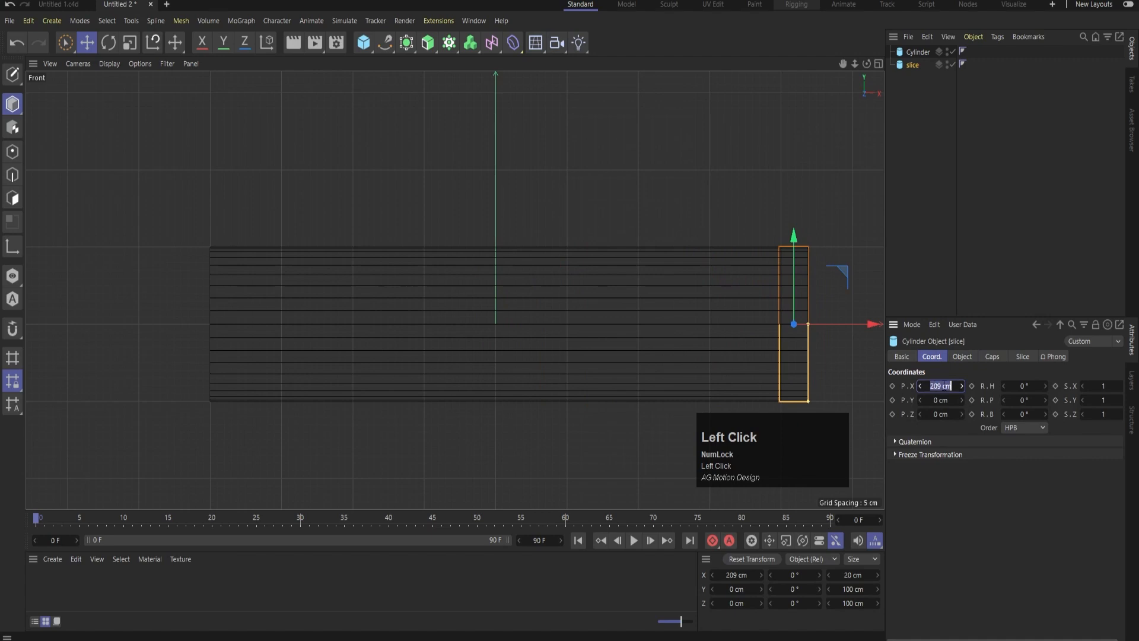
text(210)
key(Return)
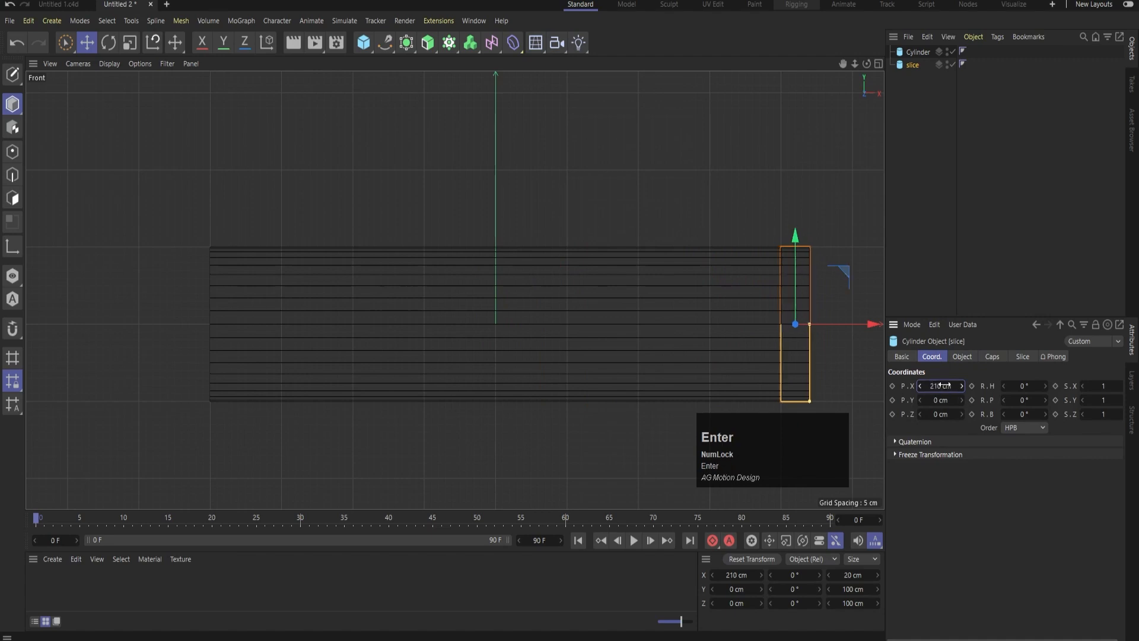
scroll(756, 232, up, 3)
scroll(811, 282, up, 4)
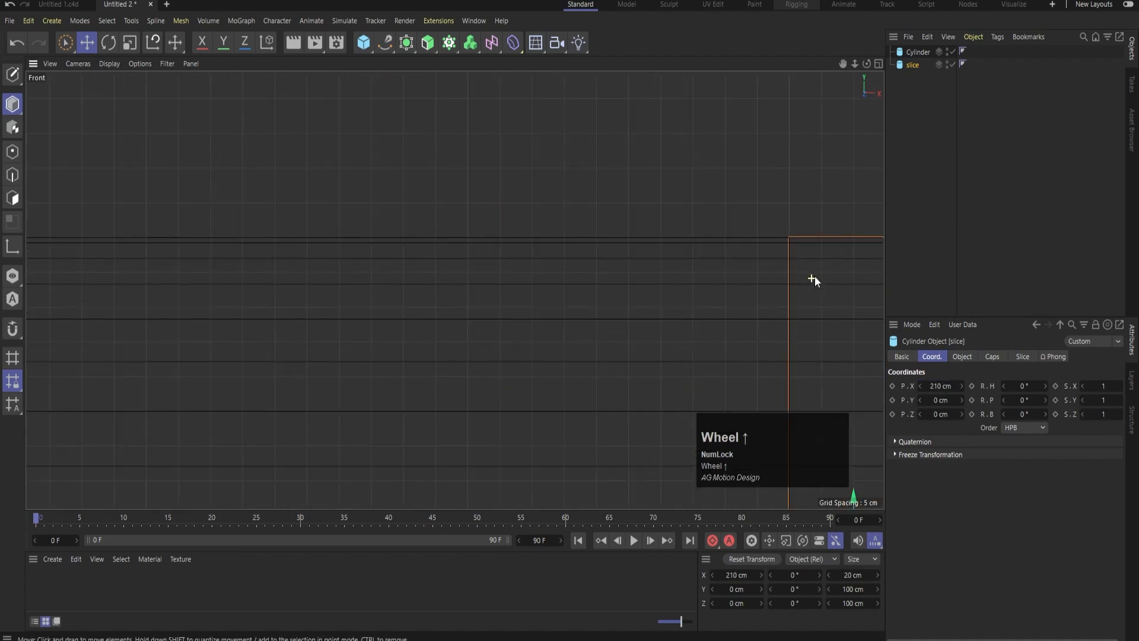
scroll(774, 236, down, 8)
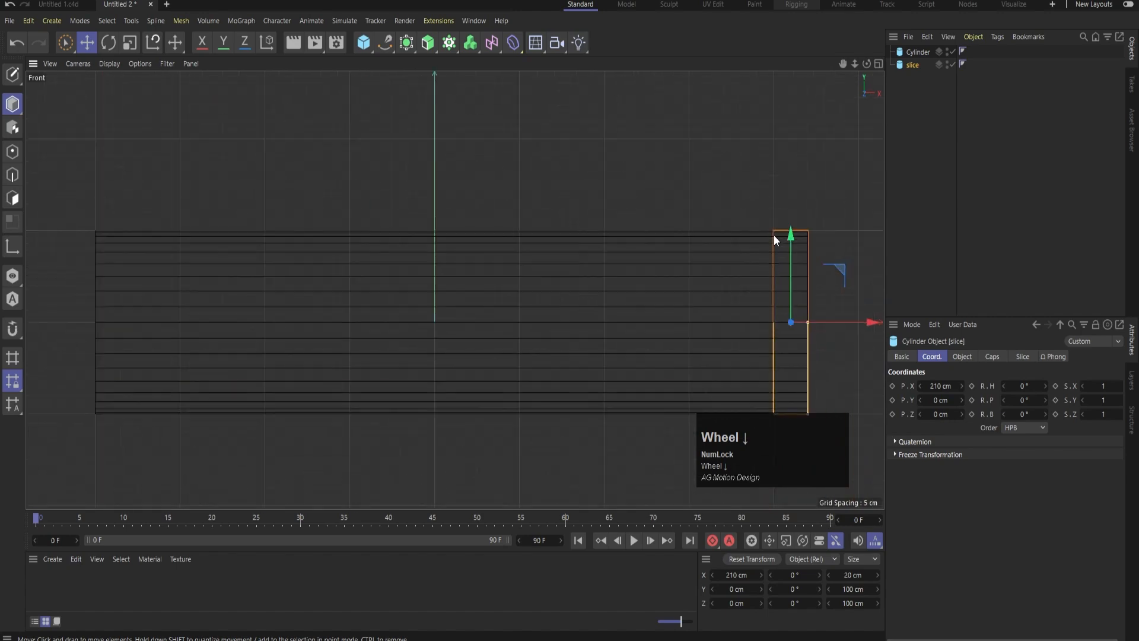
Return to the Perspective view and set the slice's height segments to 5
middle_click(423, 186)
middle_click(424, 186)
scroll(625, 337, up, 6)
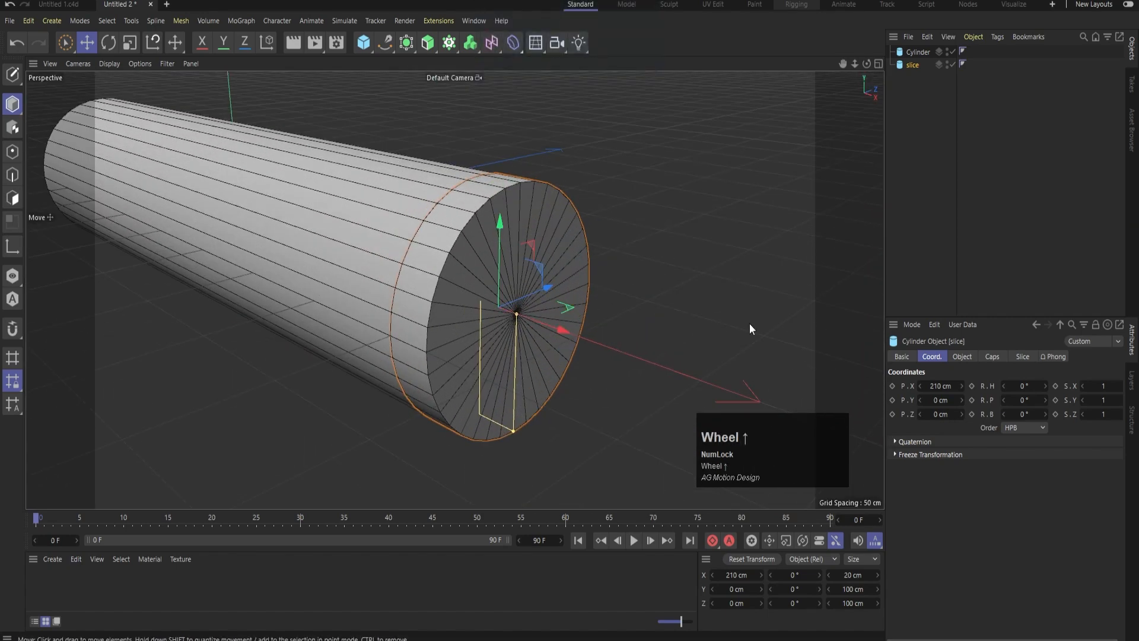
click(946, 204)
click(914, 66)
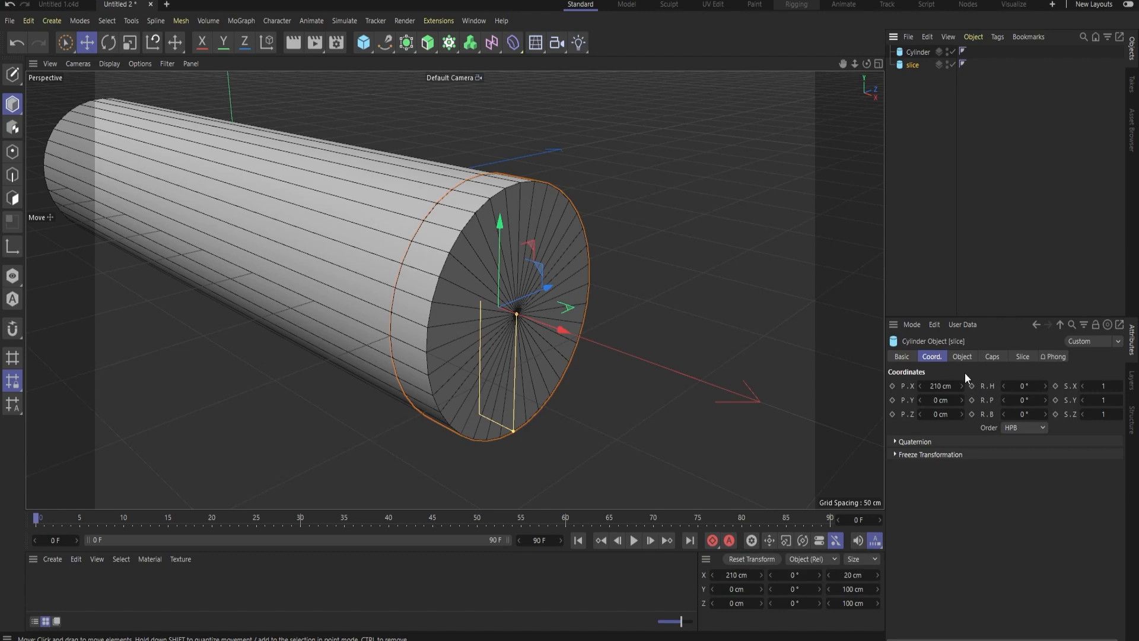
click(956, 356)
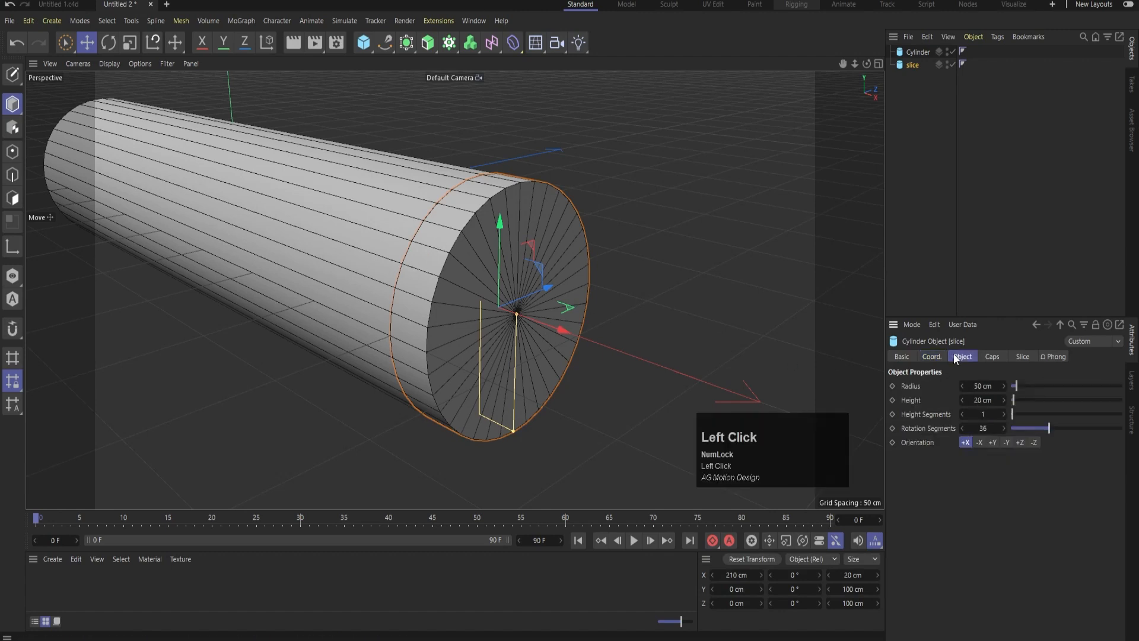
click(1004, 414)
click(1005, 414)
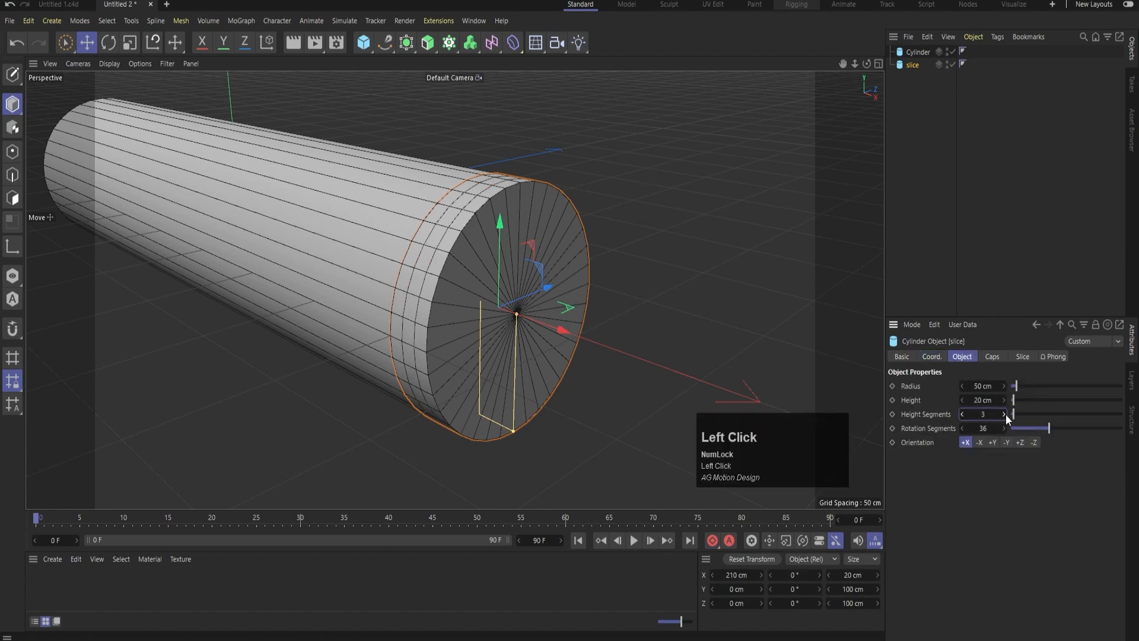
click(1005, 414)
click(1005, 415)
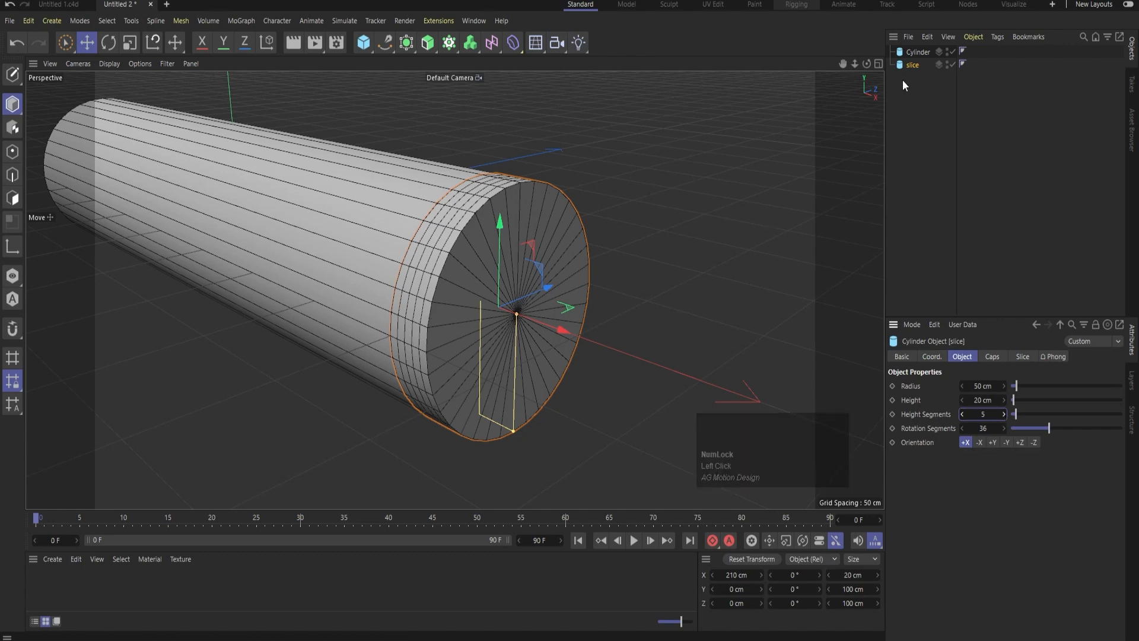
Make the slice editable and loop-select all polygons of its outer end cap
key(c)
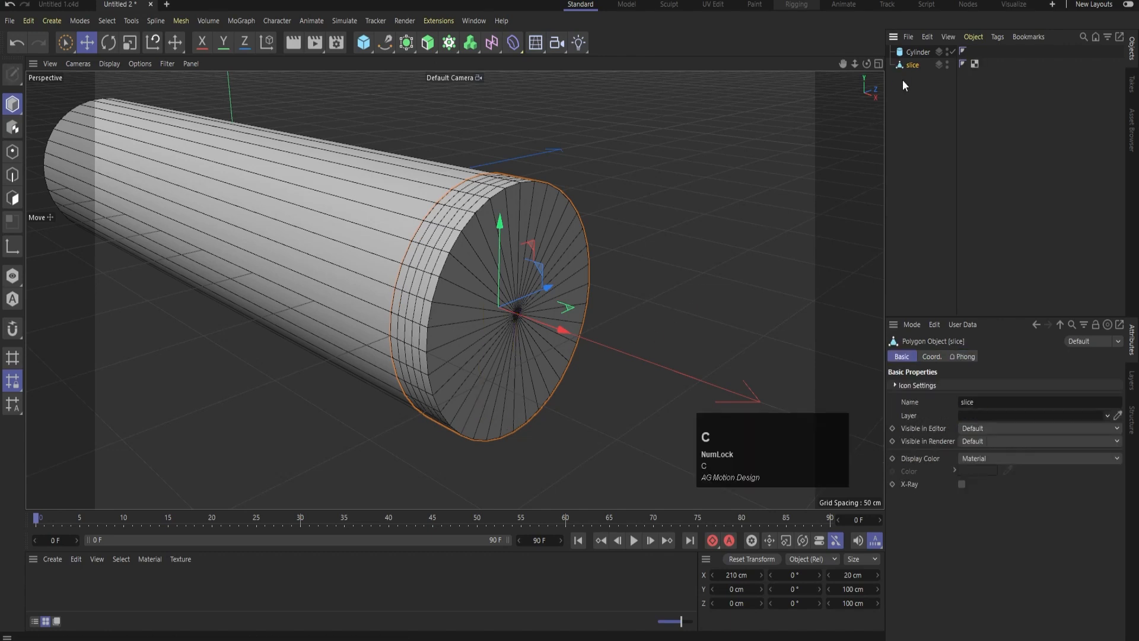
click(12, 198)
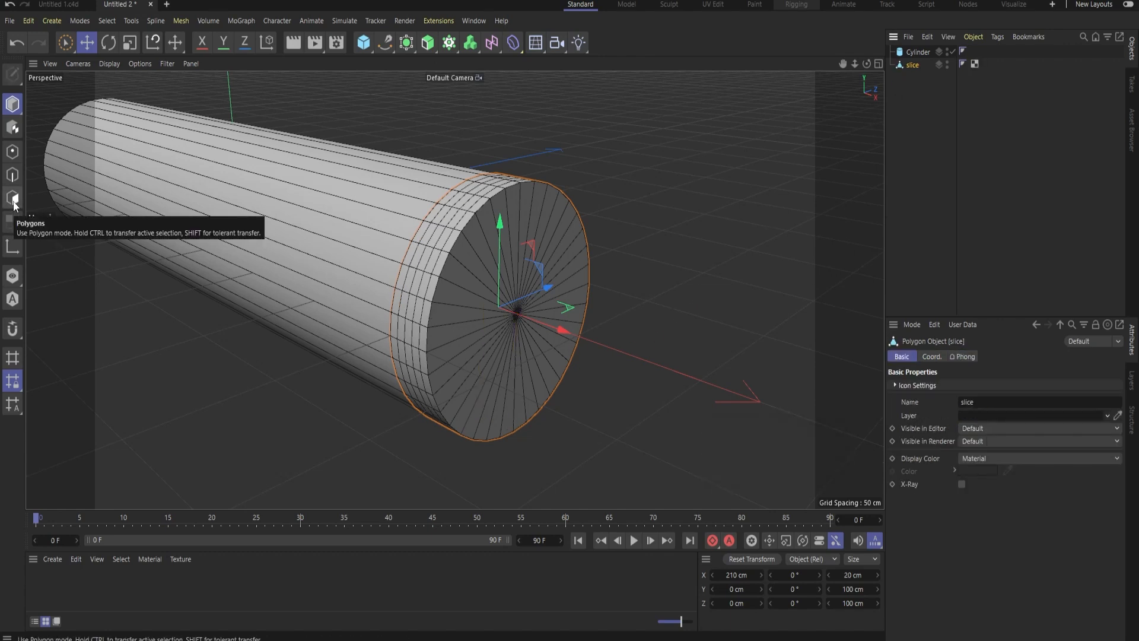
key(u)
key(l)
click(506, 310)
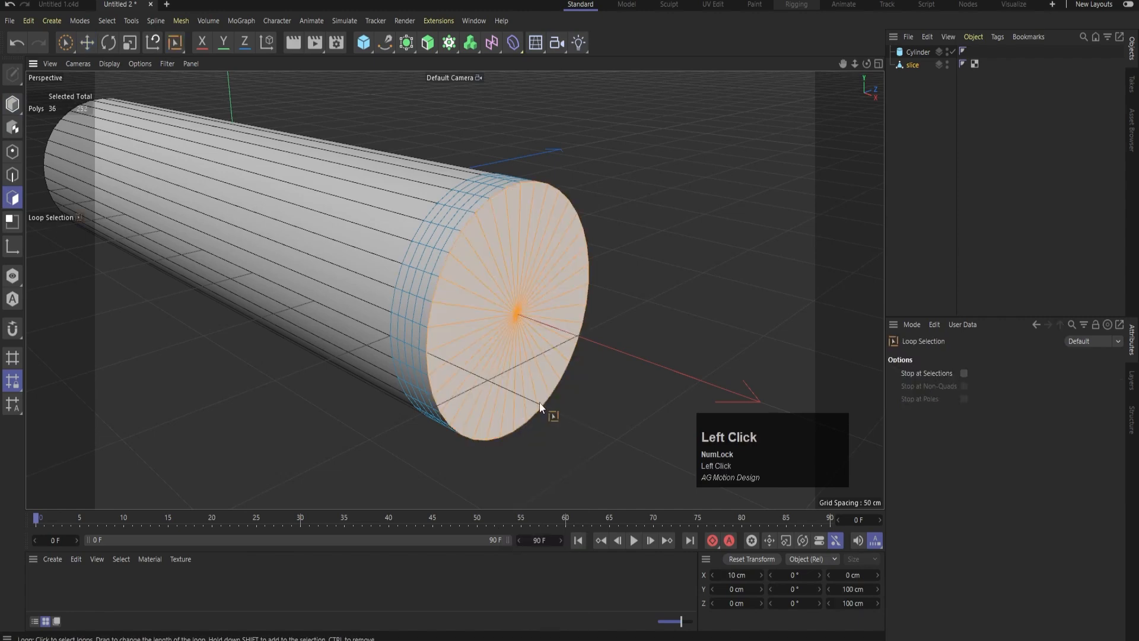
Add 8 evenly spaced concentric cuts to the slice's outer cap with Loop/Path Cut, starting from a centred cut at 50%
right_click(558, 296)
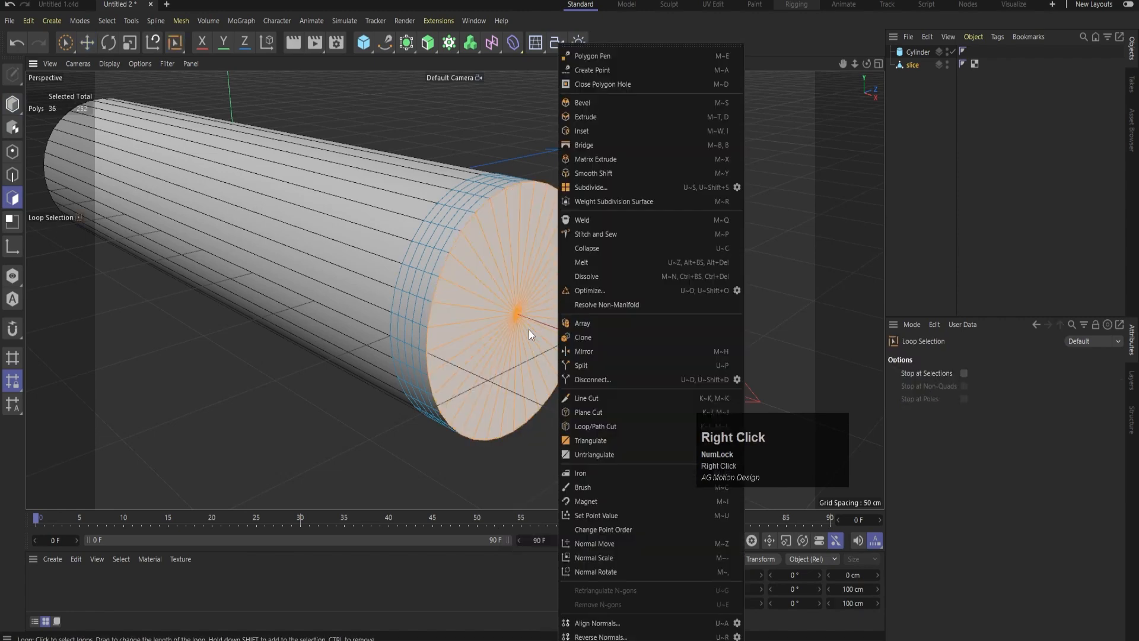
click(596, 426)
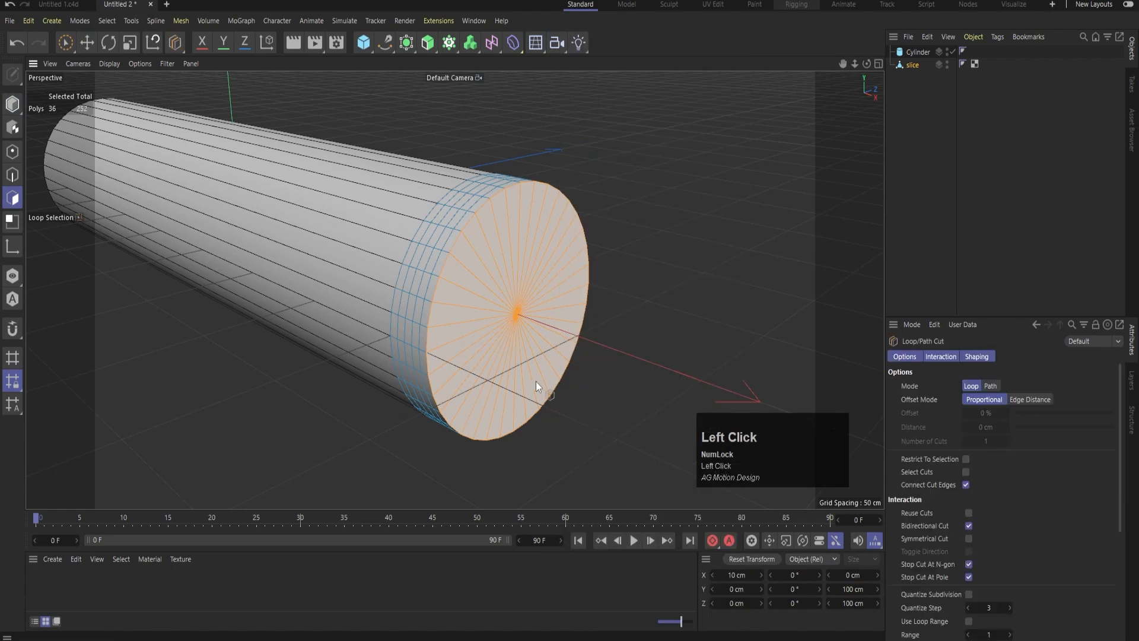
key(shift)
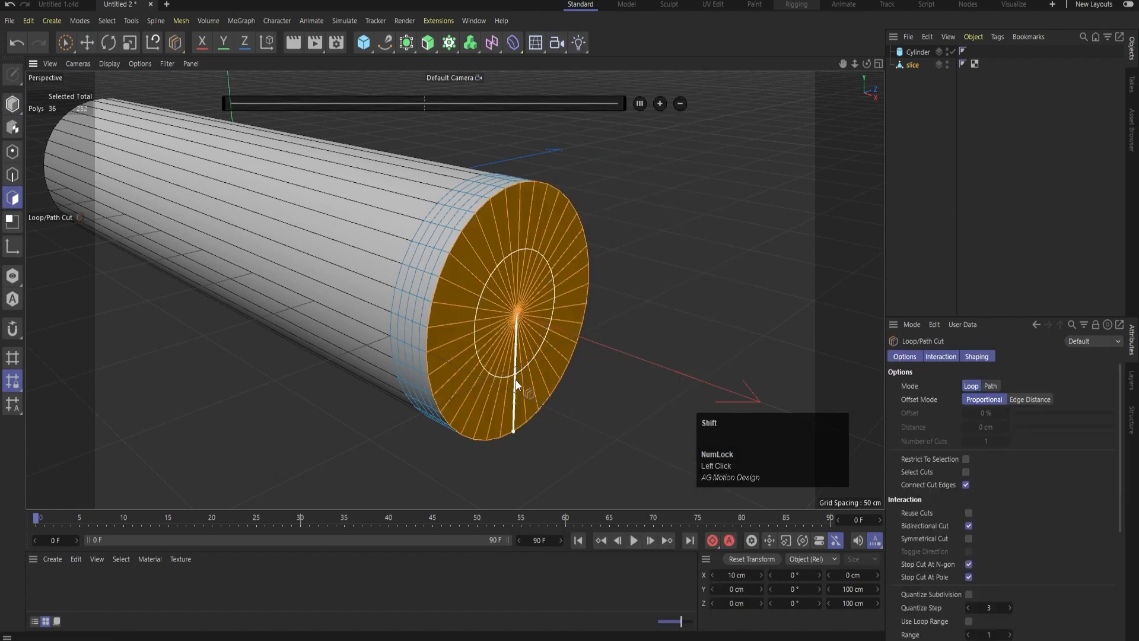
shift+click(515, 376)
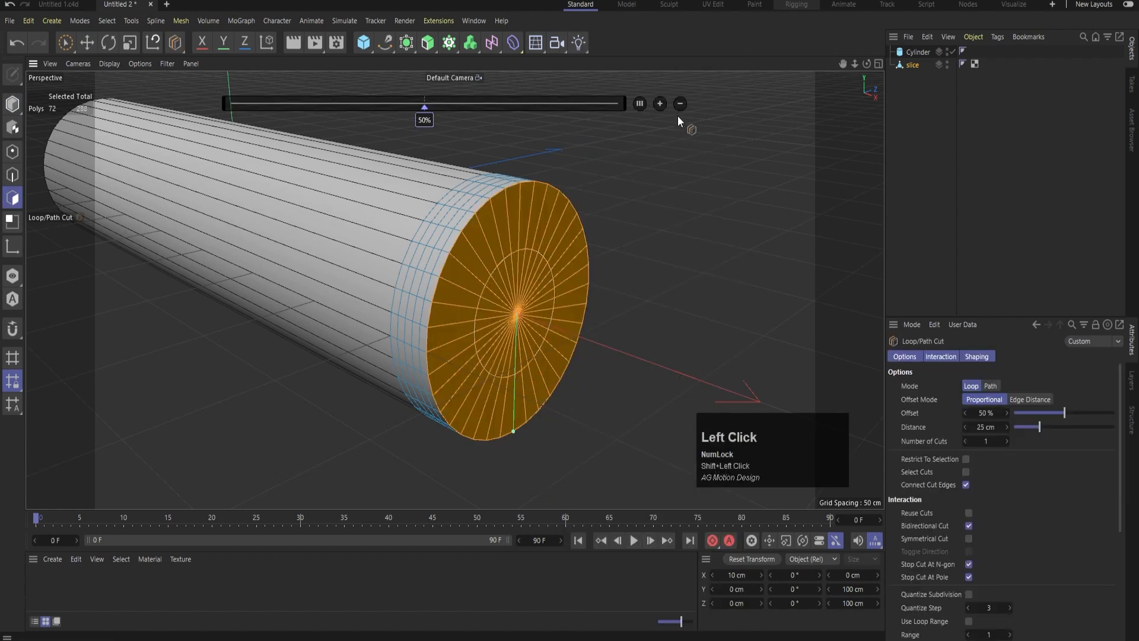
click(660, 104)
click(659, 103)
click(660, 103)
click(660, 103)
click(660, 103)
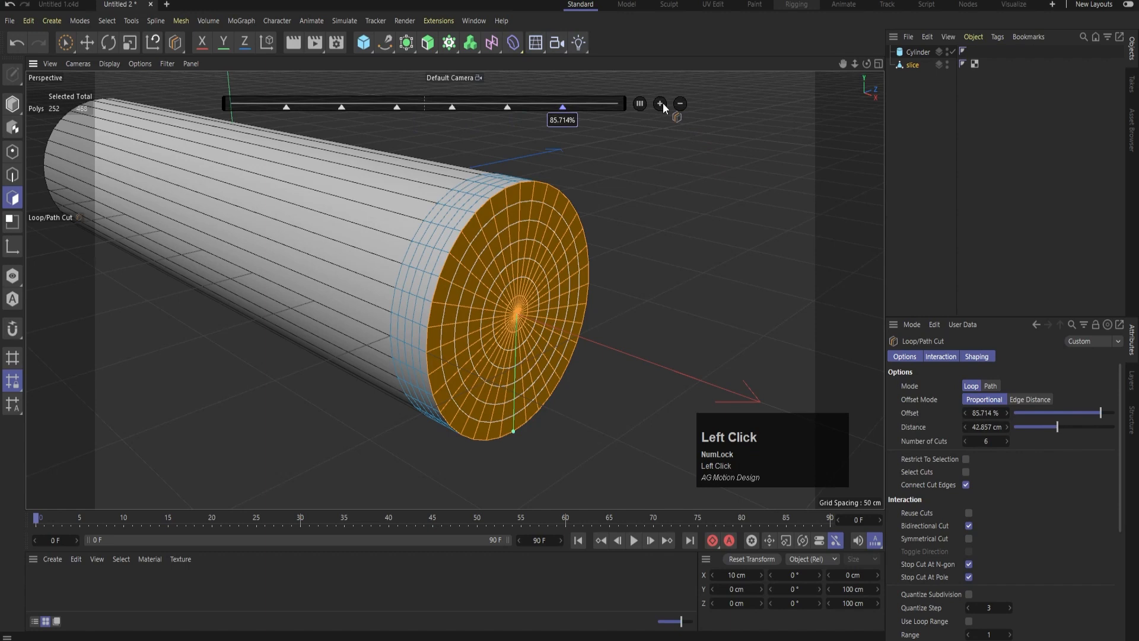
click(660, 103)
click(660, 104)
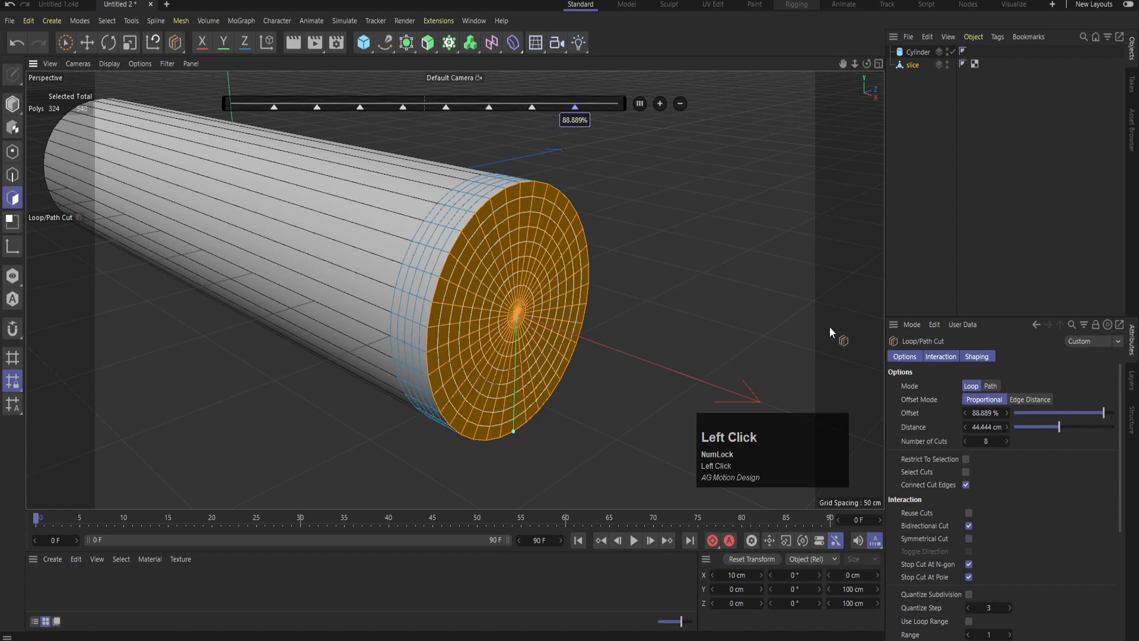
click(955, 220)
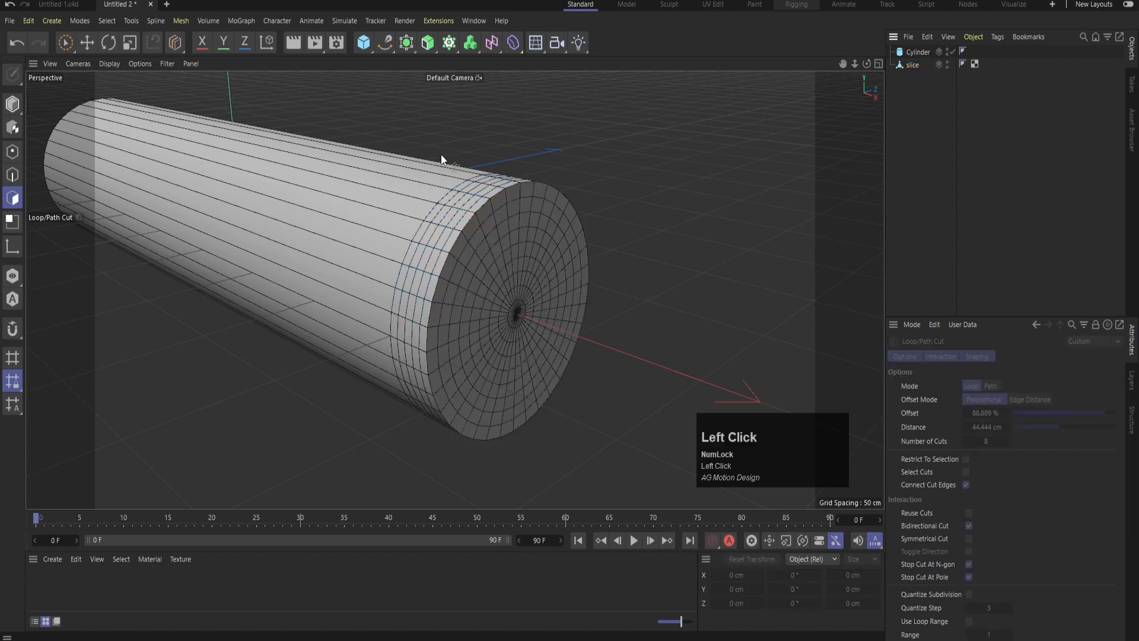
Disable the original Cylinder and loop-select all polygons of the slice's inner end cap
click(953, 52)
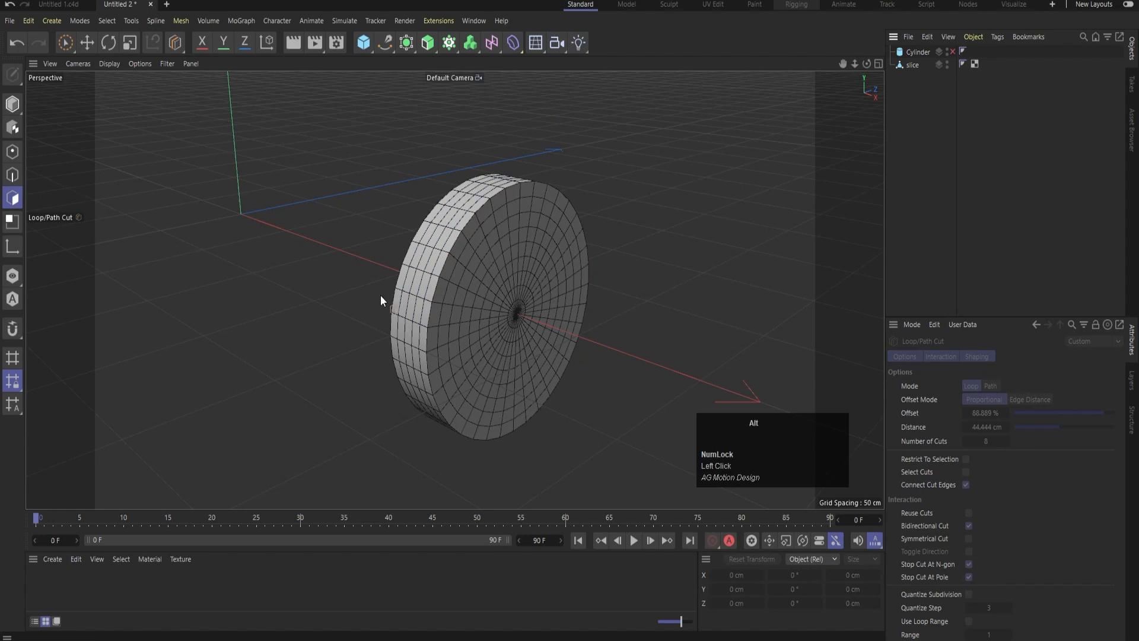
alt+drag(380, 295, 599, 288)
click(916, 65)
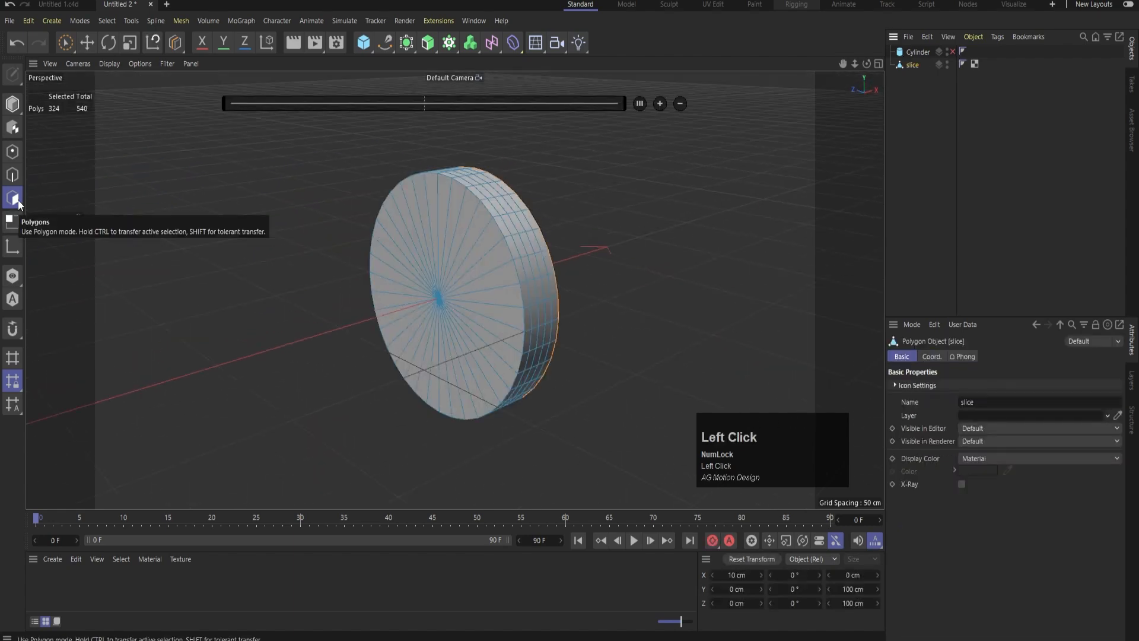
key(u)
key(l)
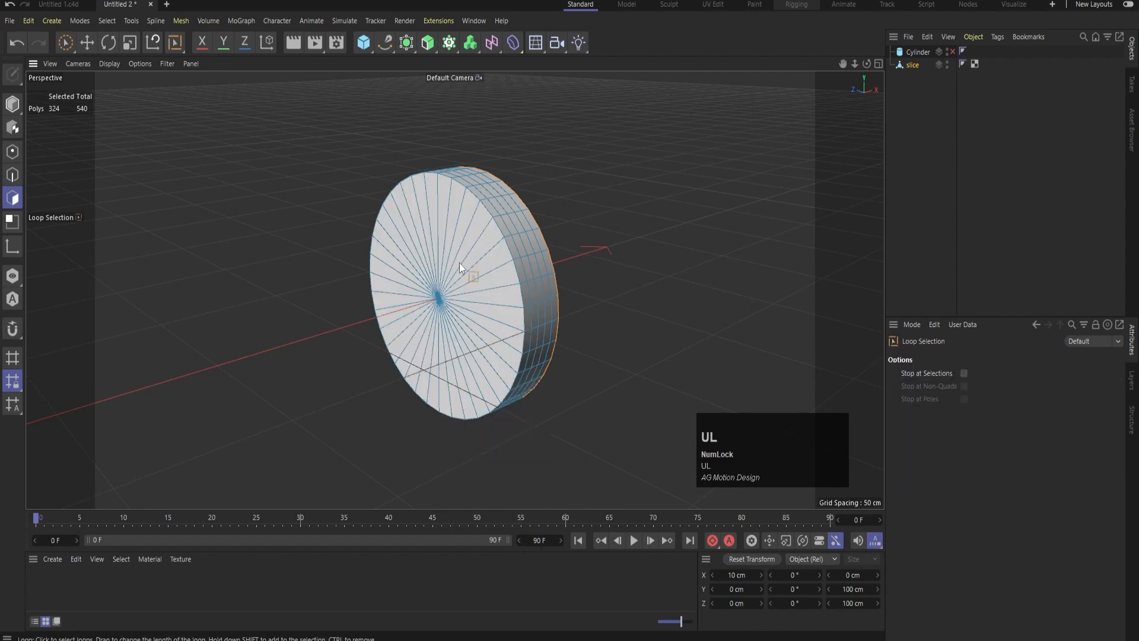
click(460, 243)
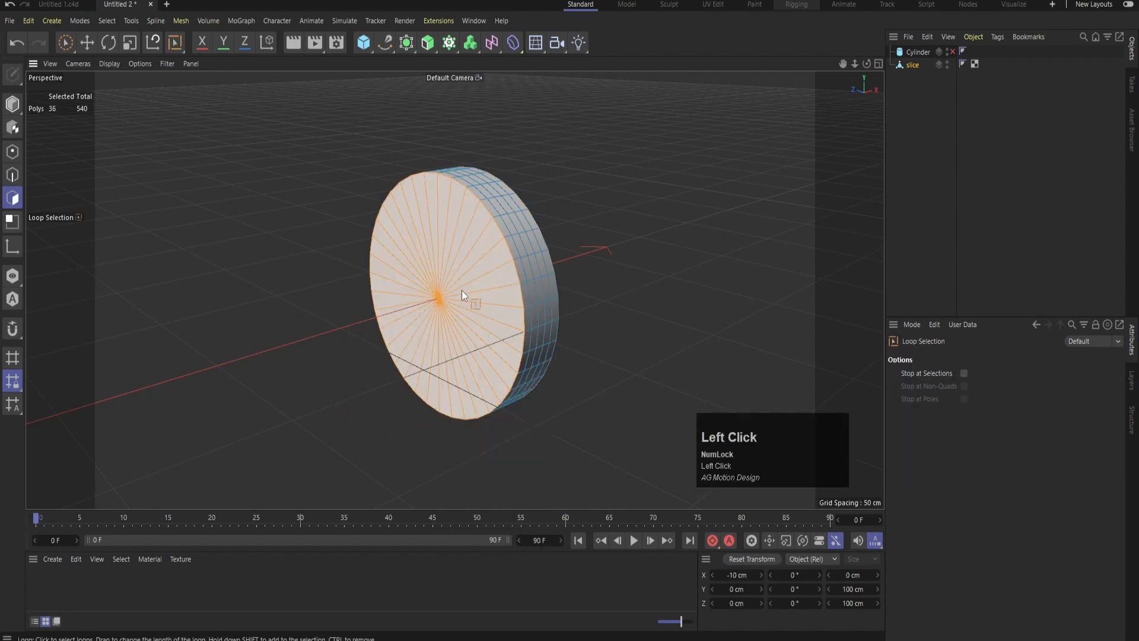
Add 8 evenly spaced concentric loop cuts to the slice's inner cap, then return to moving the whole object
key(m)
key(l)
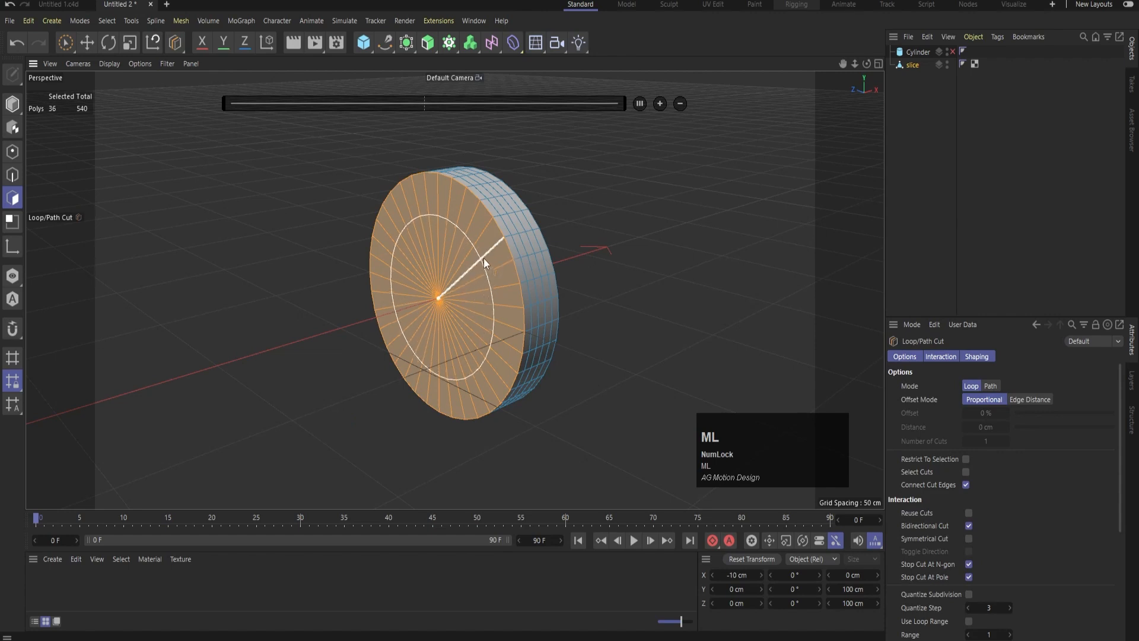
click(478, 297)
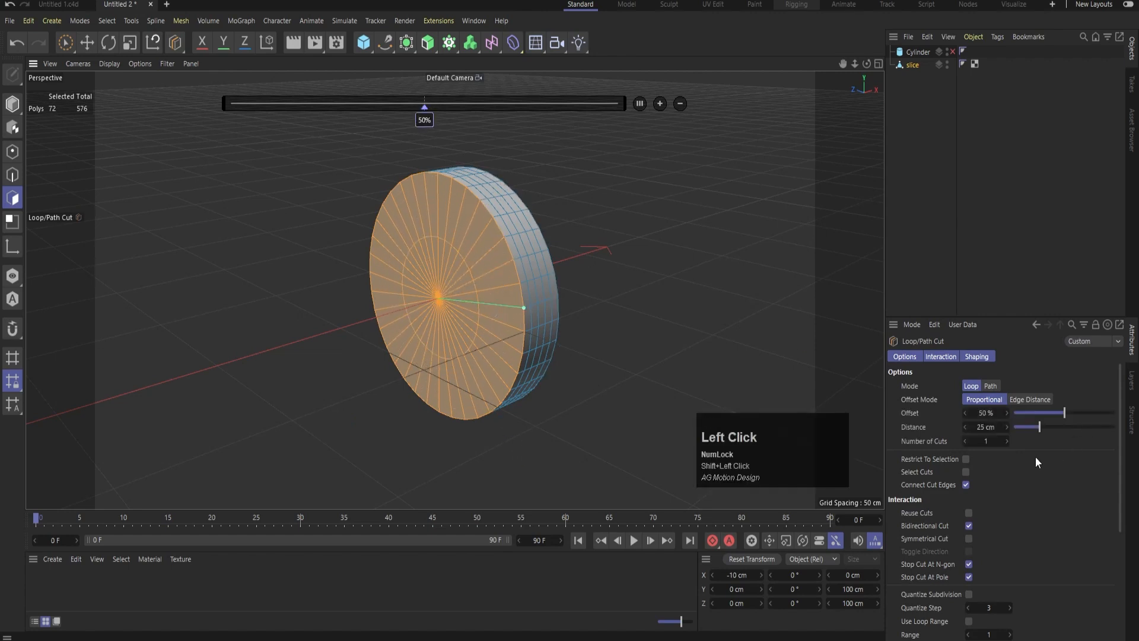
click(990, 441)
text(8)
key(Return)
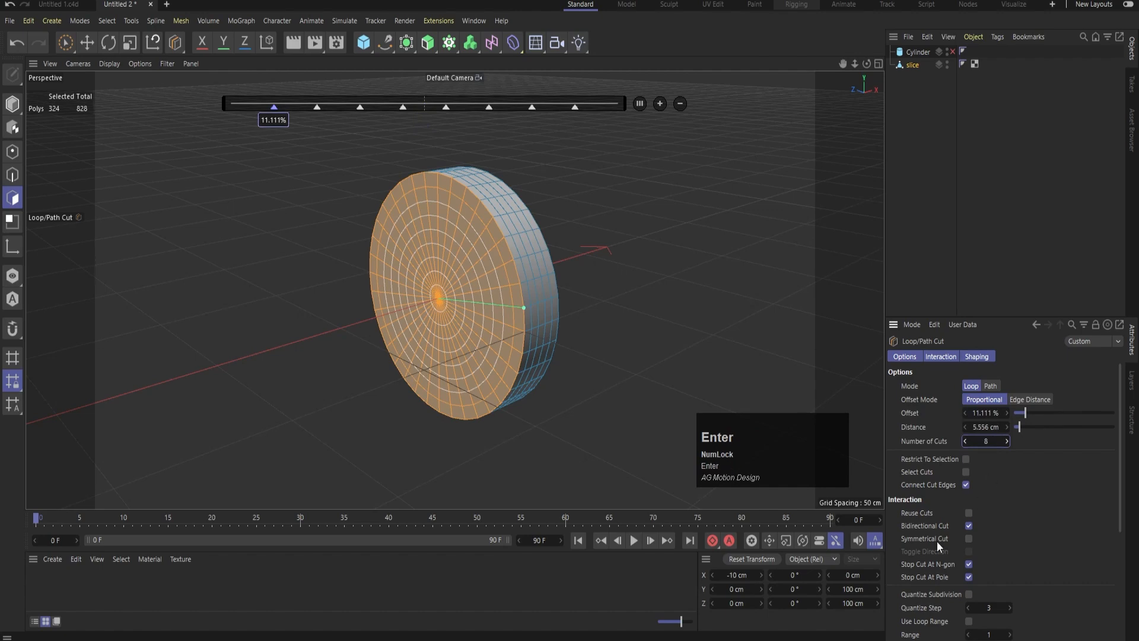
click(625, 318)
alt+drag(625, 318, 404, 305)
key(e)
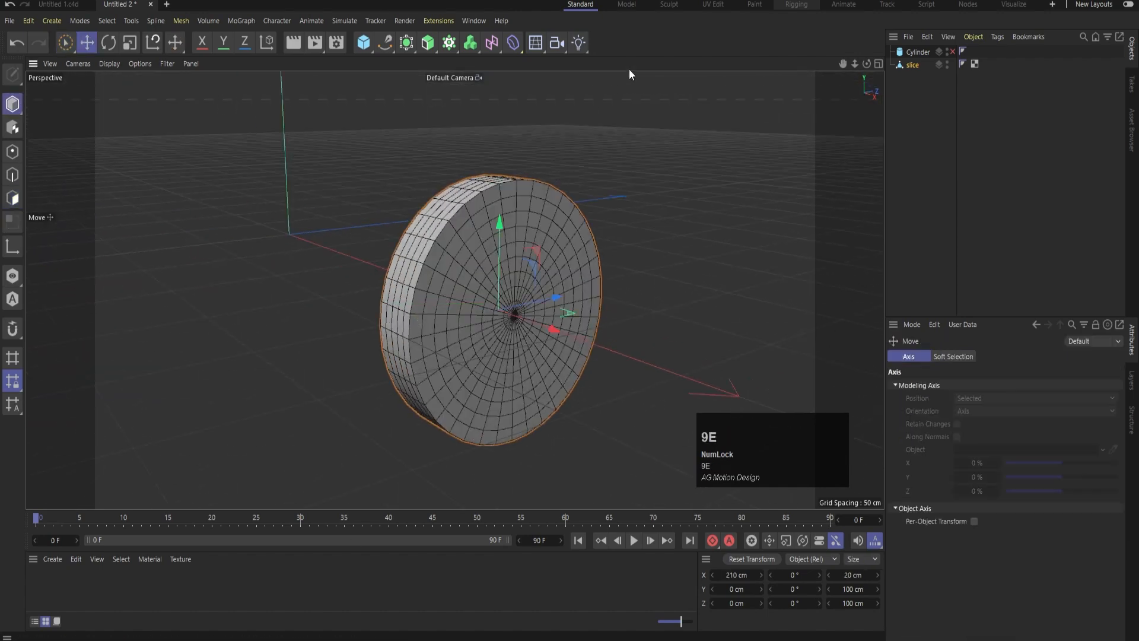
Add a Bend deformer as a child of the slice and fit it to its parent
click(1023, 131)
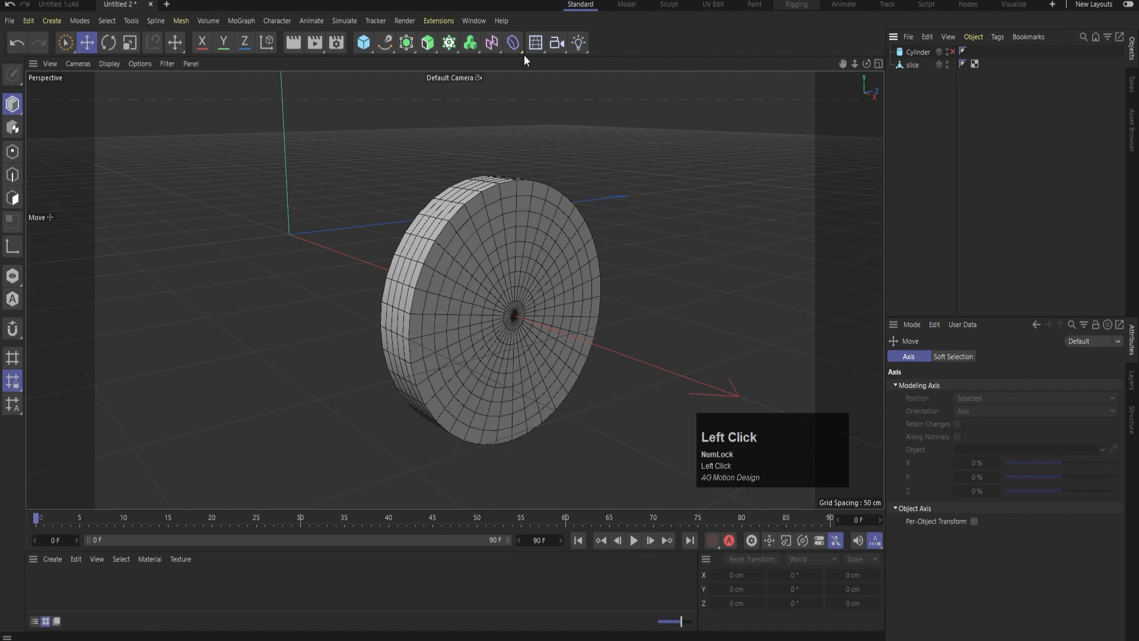
drag(514, 43, 561, 62)
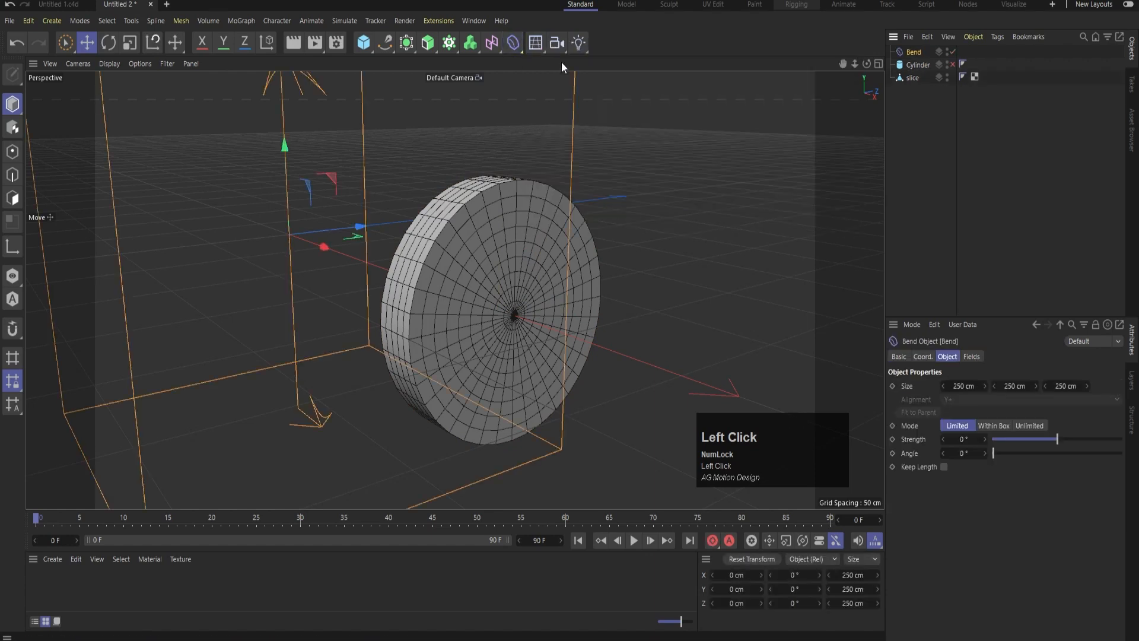
mouse_move(912, 53)
mouse_down()
mouse_move(913, 83)
mouse_move(908, 75)
mouse_up()
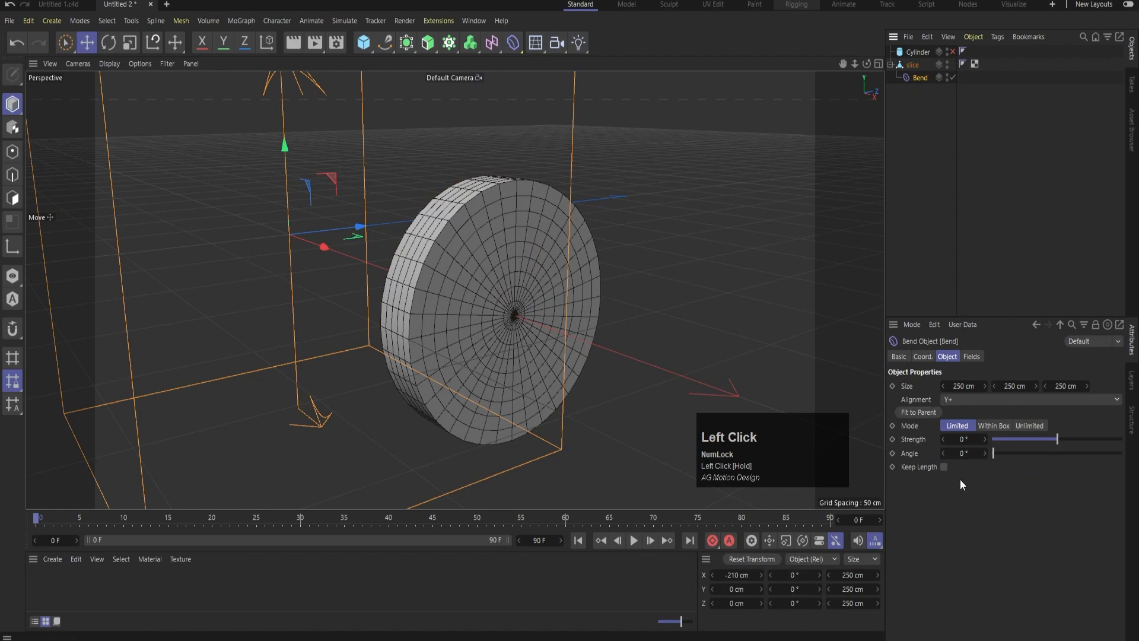
click(923, 414)
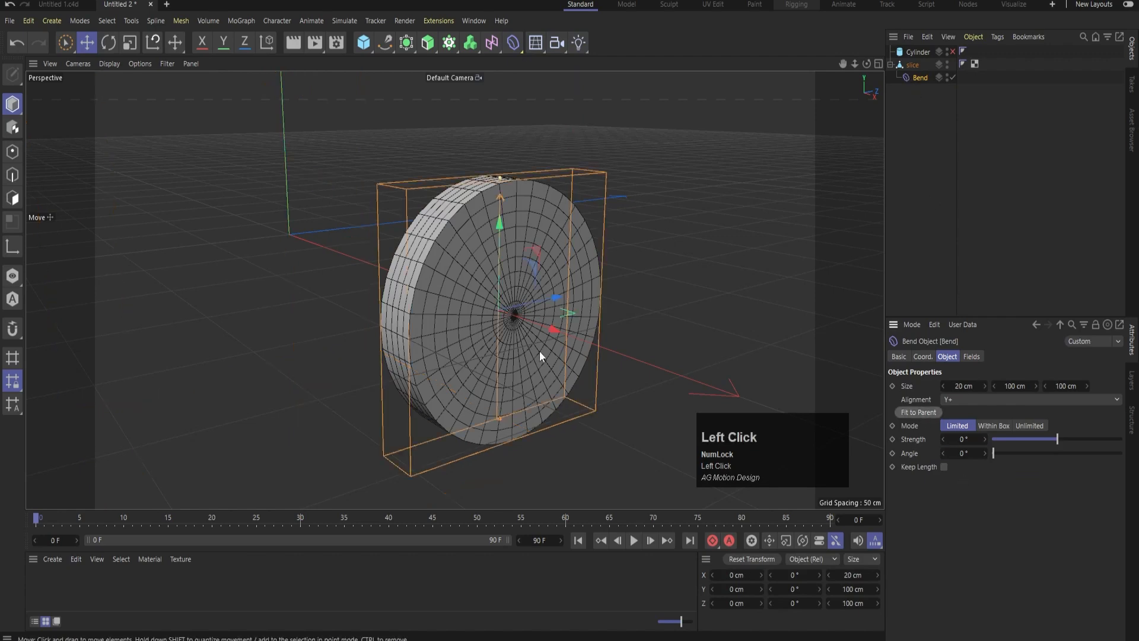
scroll(539, 351, down, 2)
alt+drag(557, 331, 570, 363)
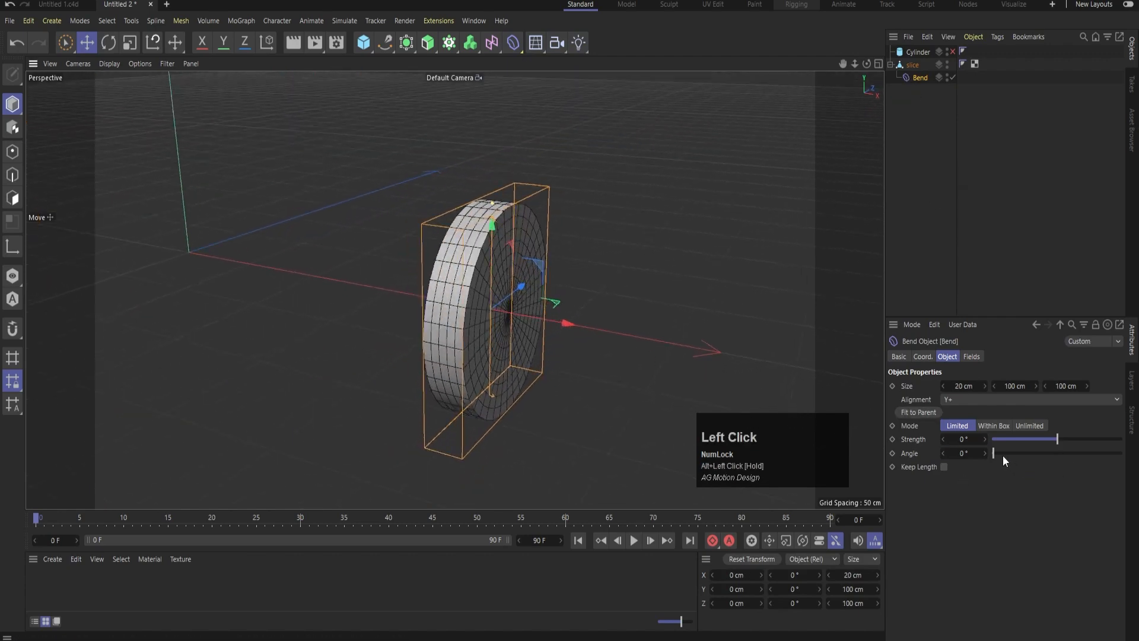
Set the Bend deformer's strength to 160°
drag(1065, 439, 1085, 443)
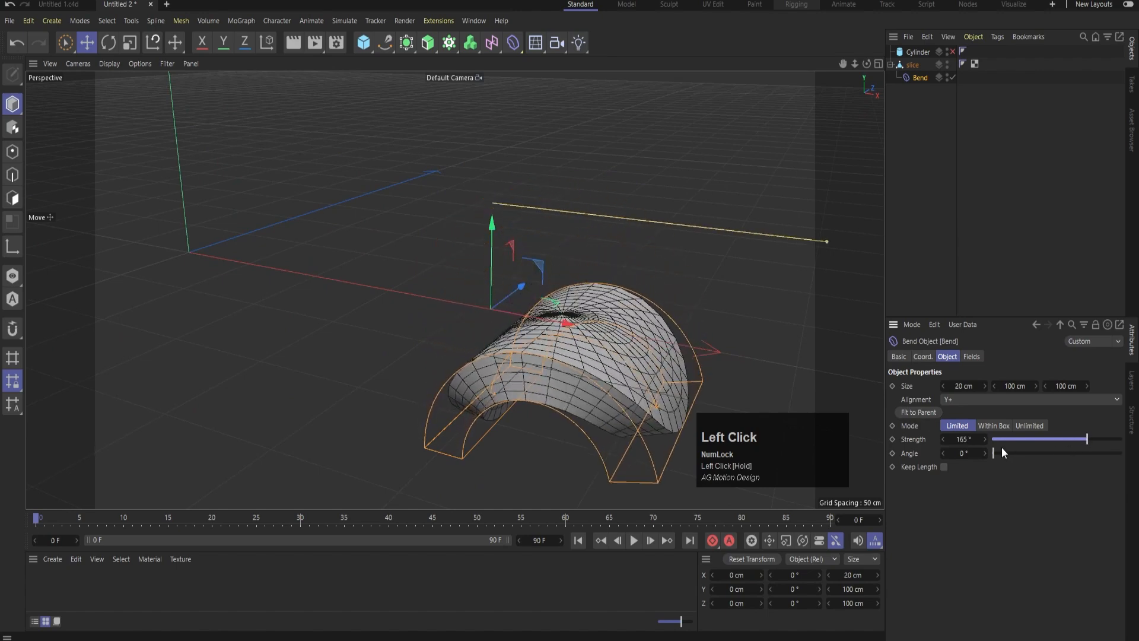
click(968, 441)
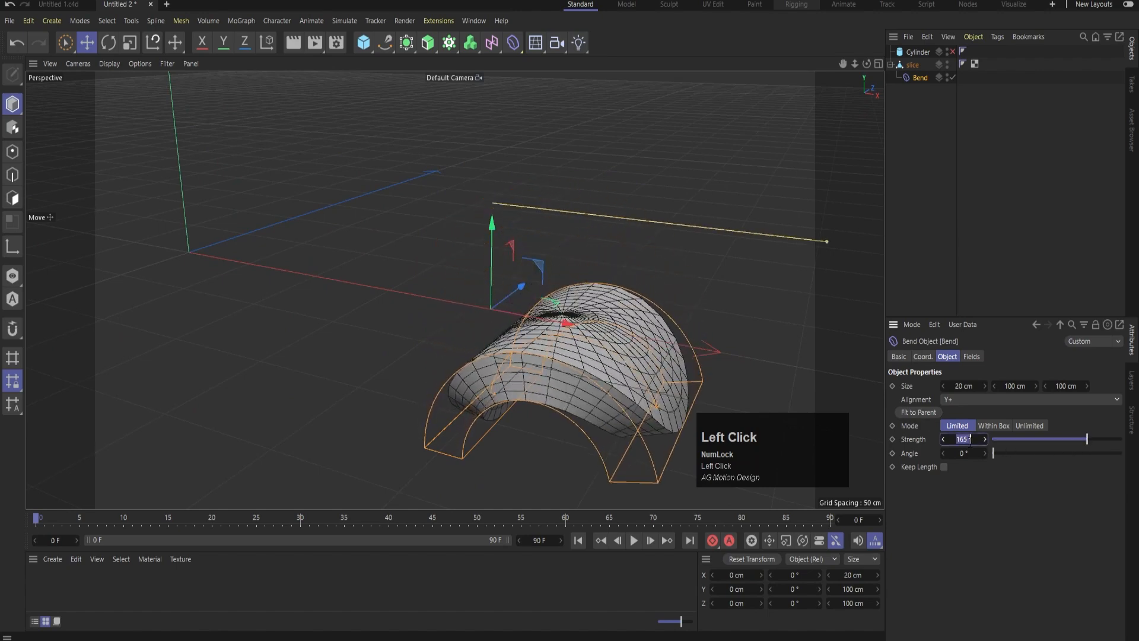
text(180)
key(Return)
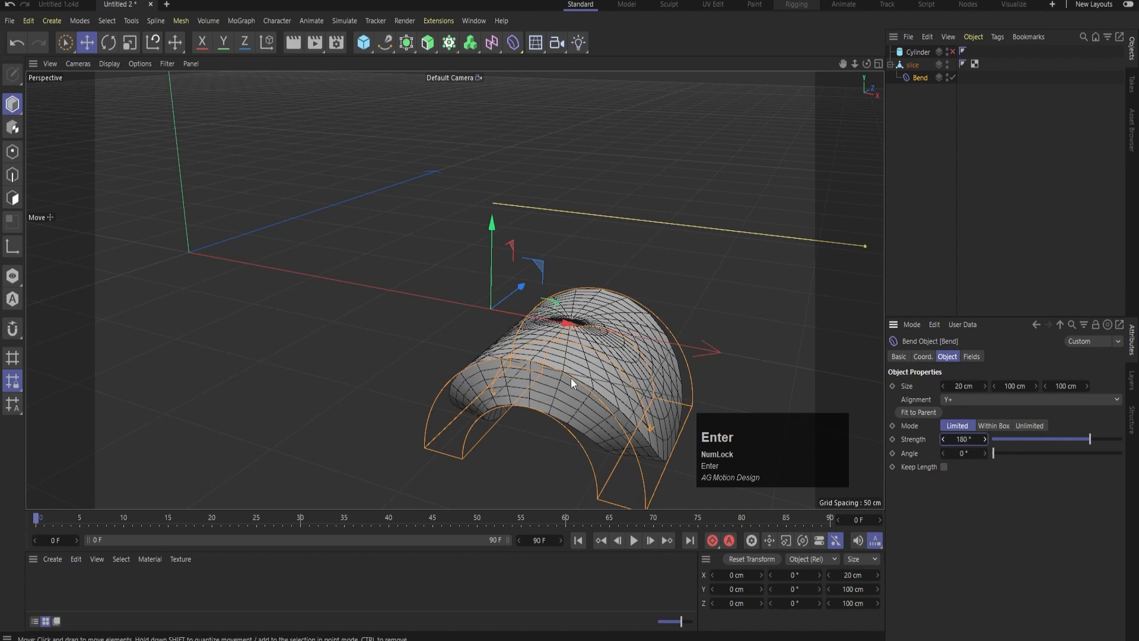
click(967, 439)
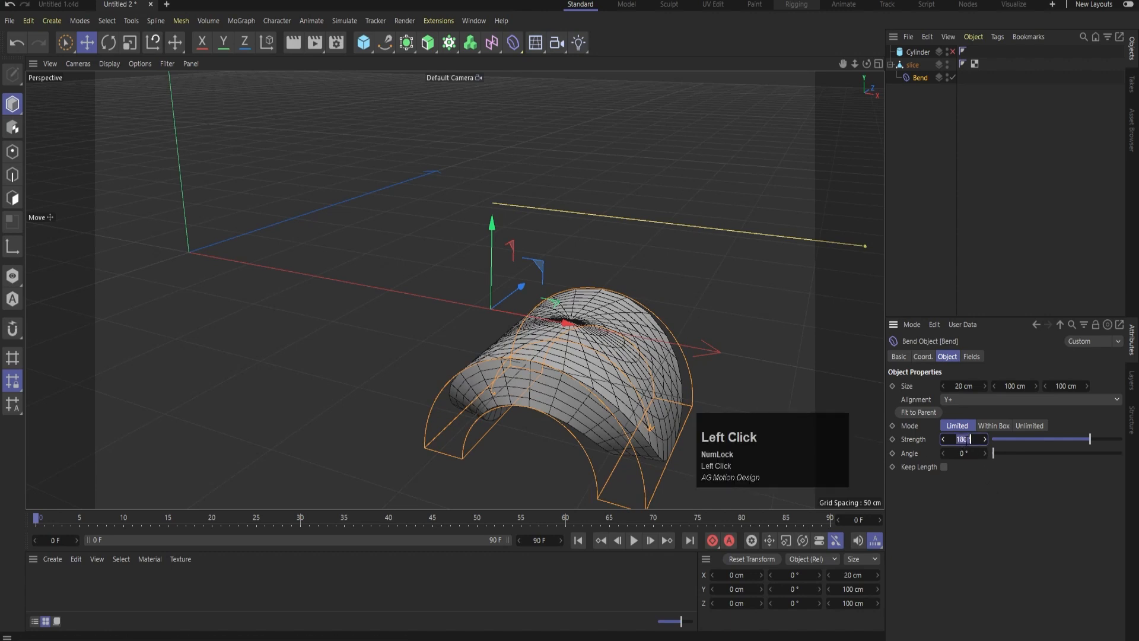
click(1103, 483)
drag(962, 440, 973, 473)
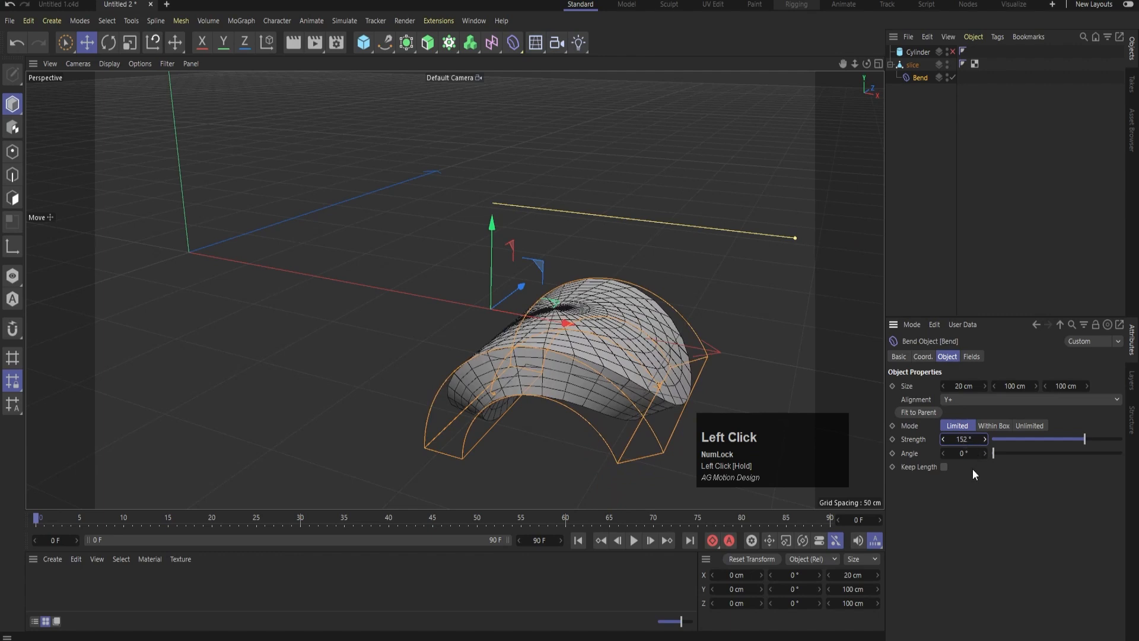
click(962, 440)
text(160)
key(Return)
click(1008, 180)
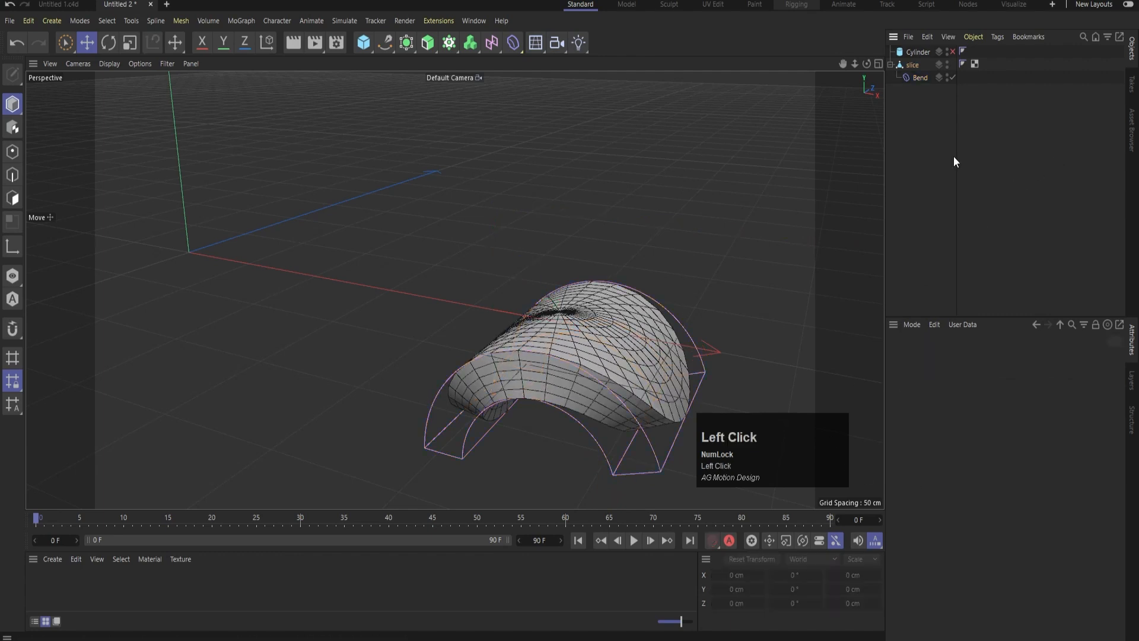
Shift the Bend deformer down to about -31 cm on Y and re-enable the original Cylinder
click(921, 76)
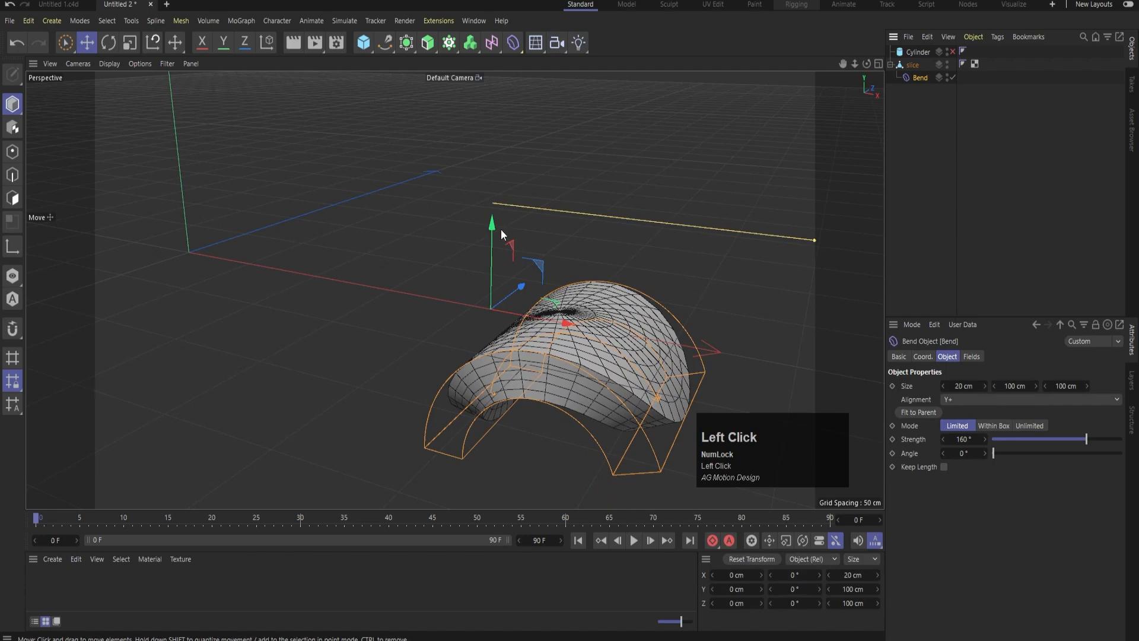
drag(501, 230, 536, 294)
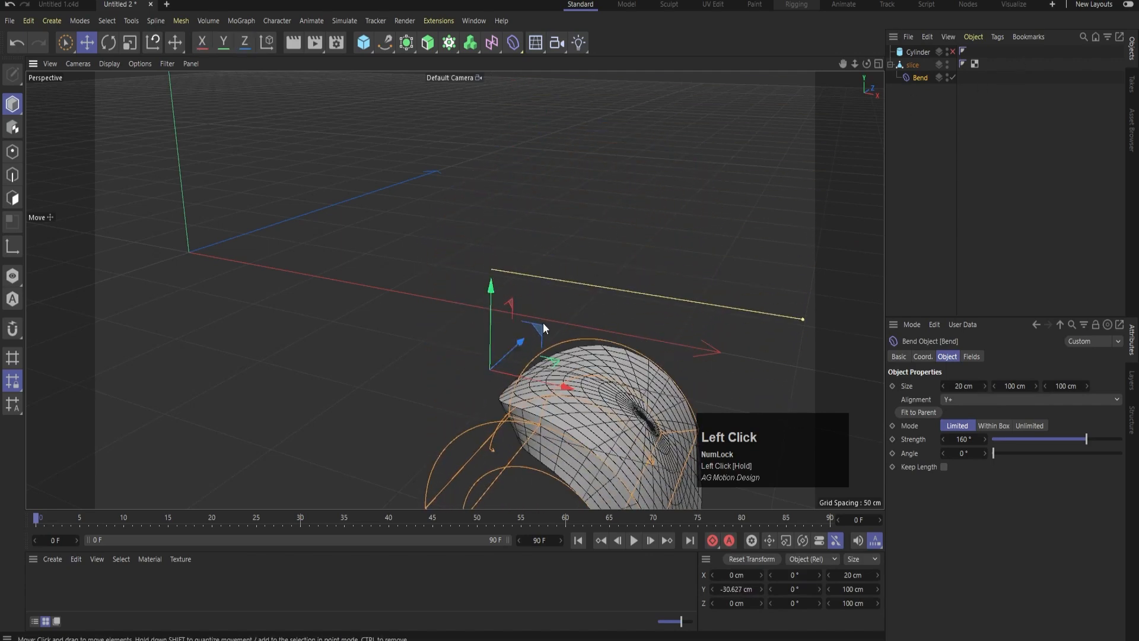
alt+click(953, 52)
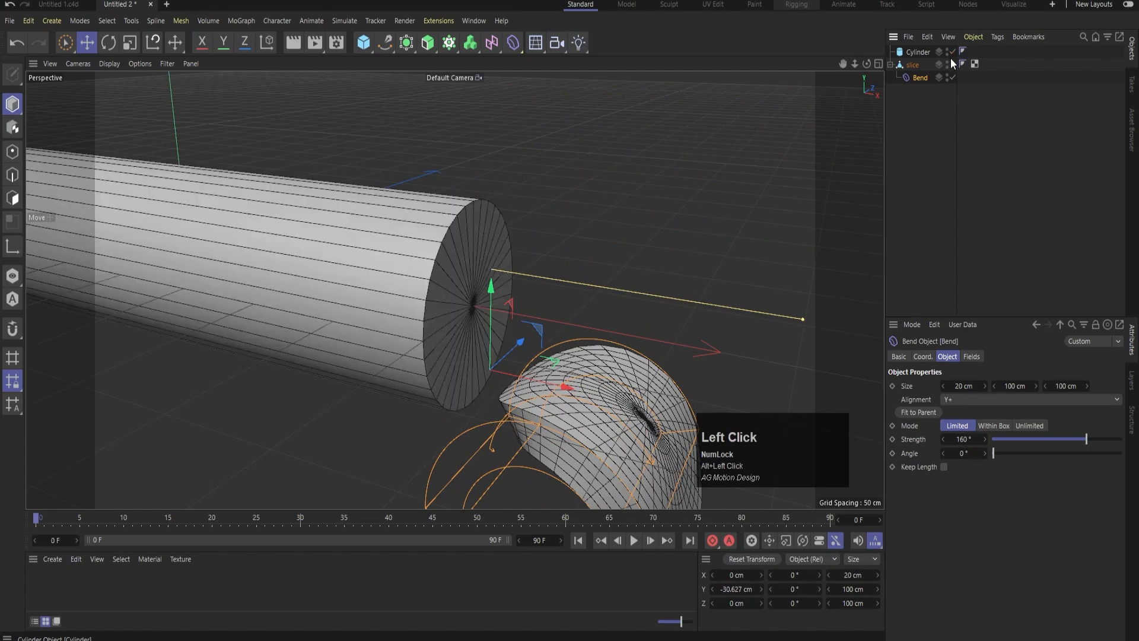
click(958, 148)
click(920, 78)
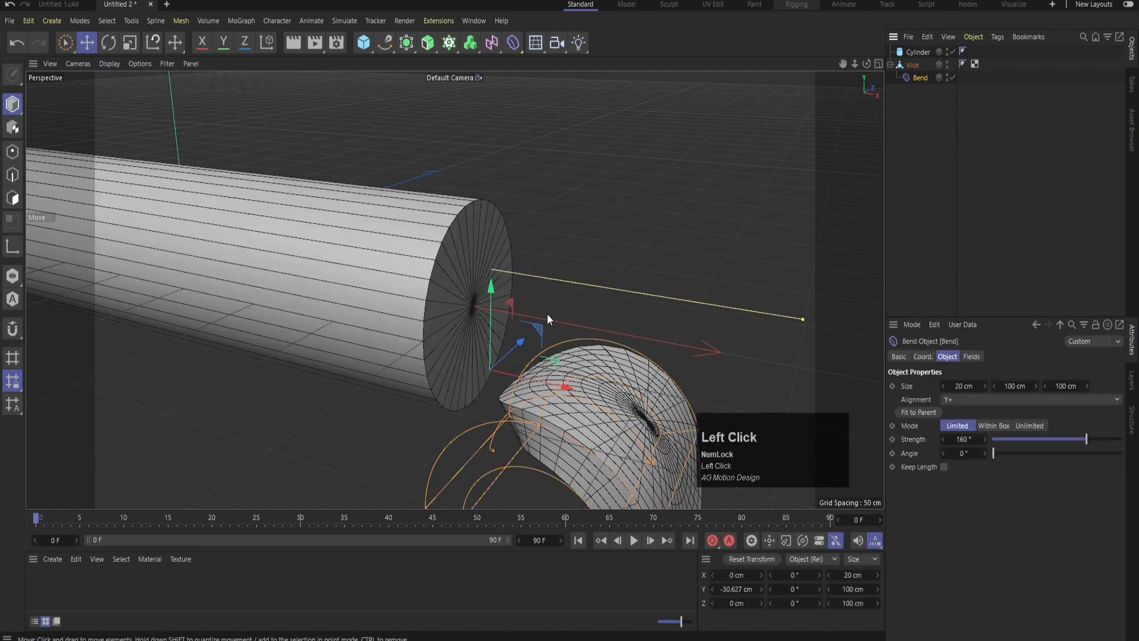
In the front view, raise the Bend deformer to about 100 cm on Y so its base meets the slice's top edge
middle_click(583, 307)
middle_click(528, 369)
scroll(561, 370, down, 2)
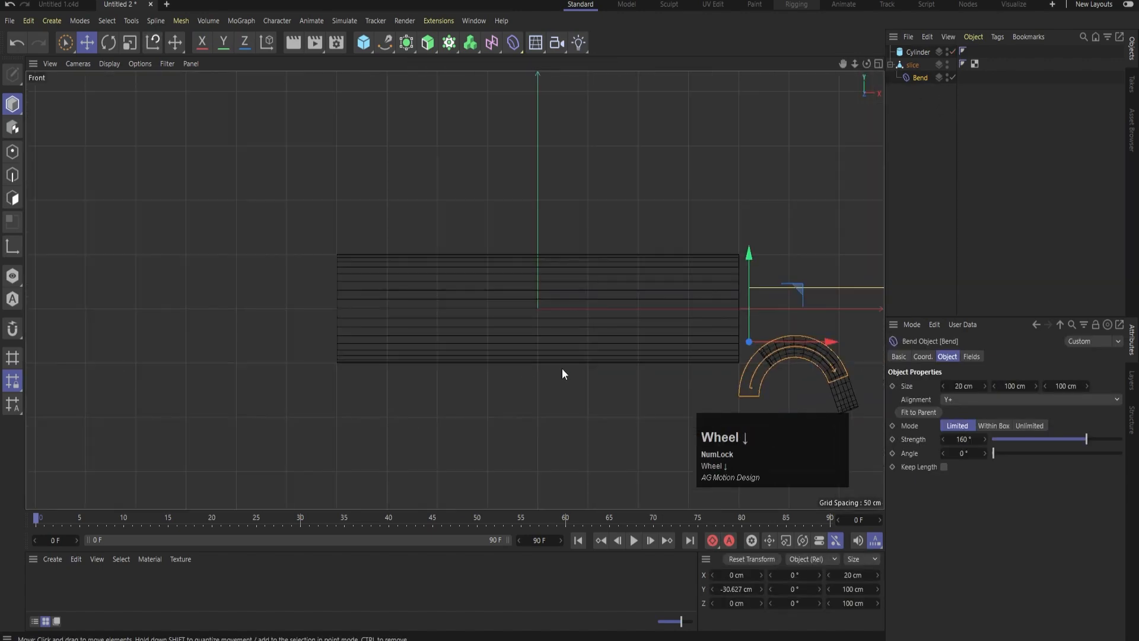
alt+middle_drag(561, 370, 487, 304)
drag(522, 273, 532, 141)
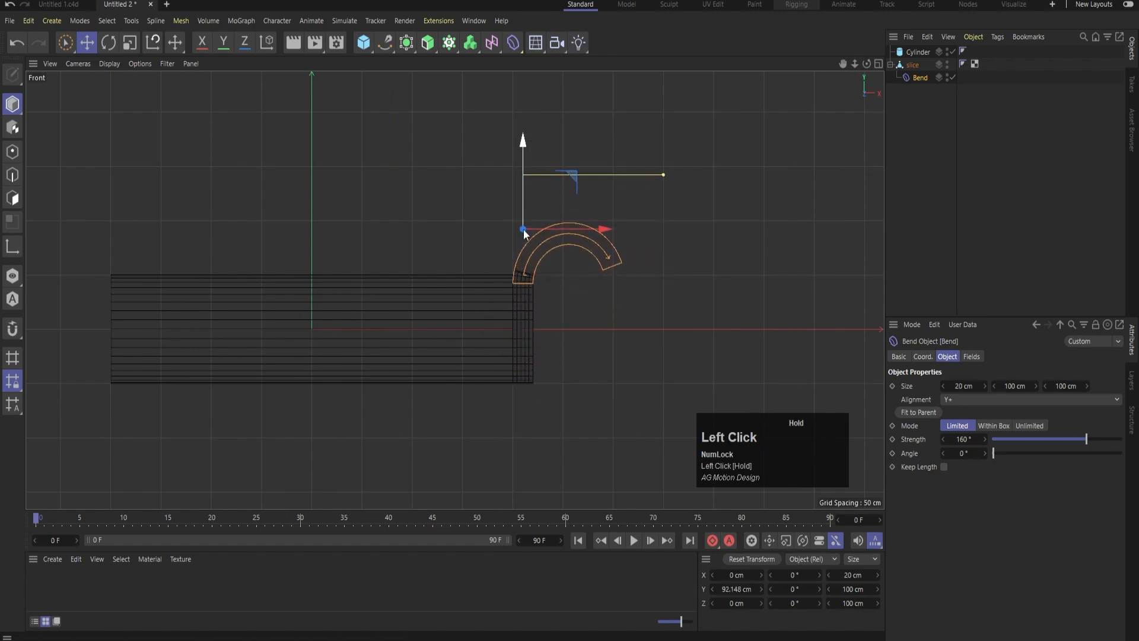
scroll(531, 262, up, 5)
drag(511, 88, 512, 66)
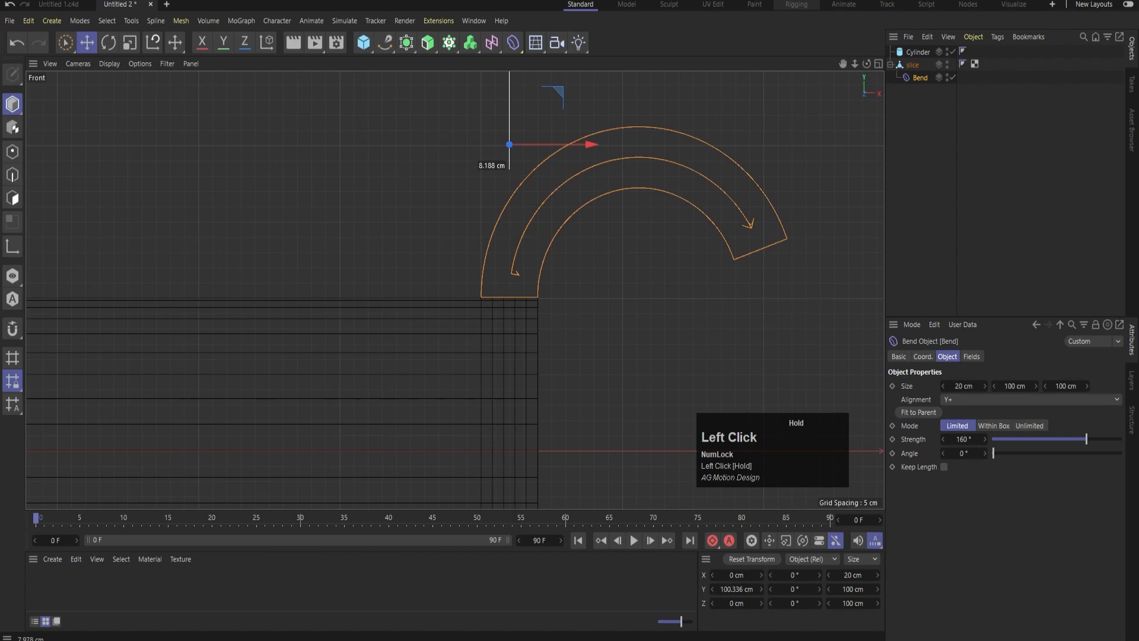
click(500, 294)
scroll(499, 294, down, 3)
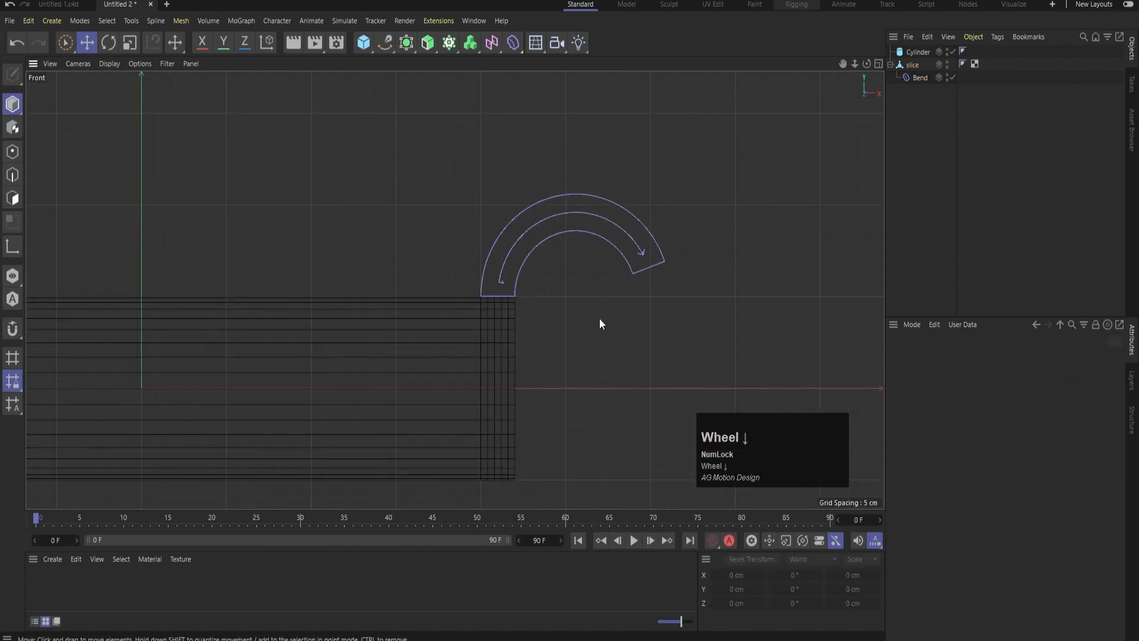
middle_click(567, 263)
middle_click(234, 201)
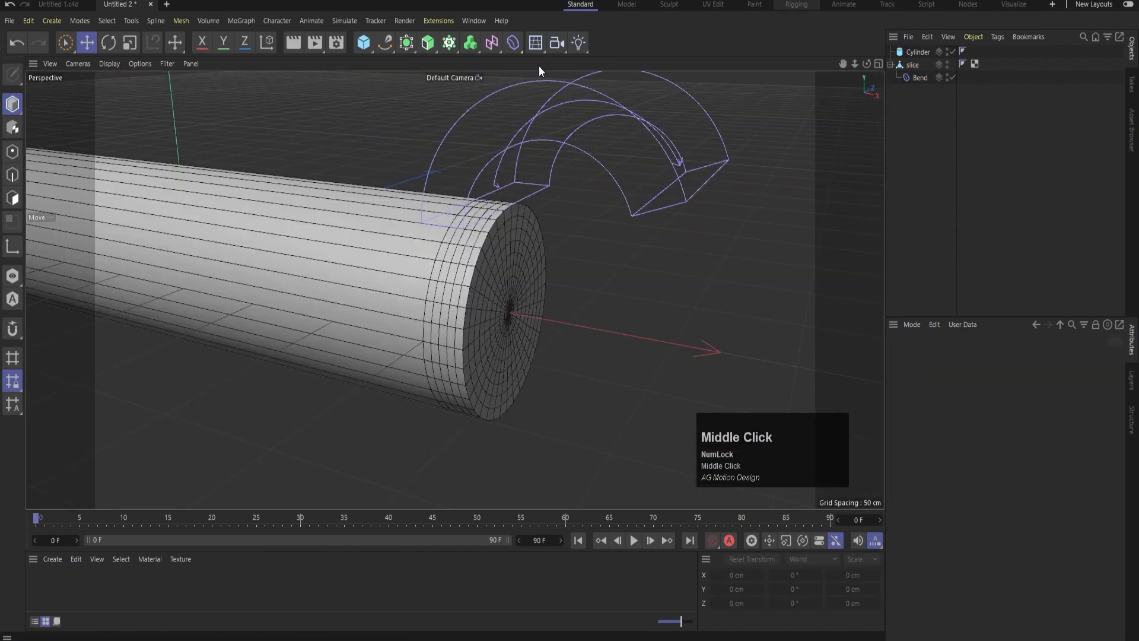
Add a camera, look through it and set its projection to Parallel
click(555, 44)
click(951, 51)
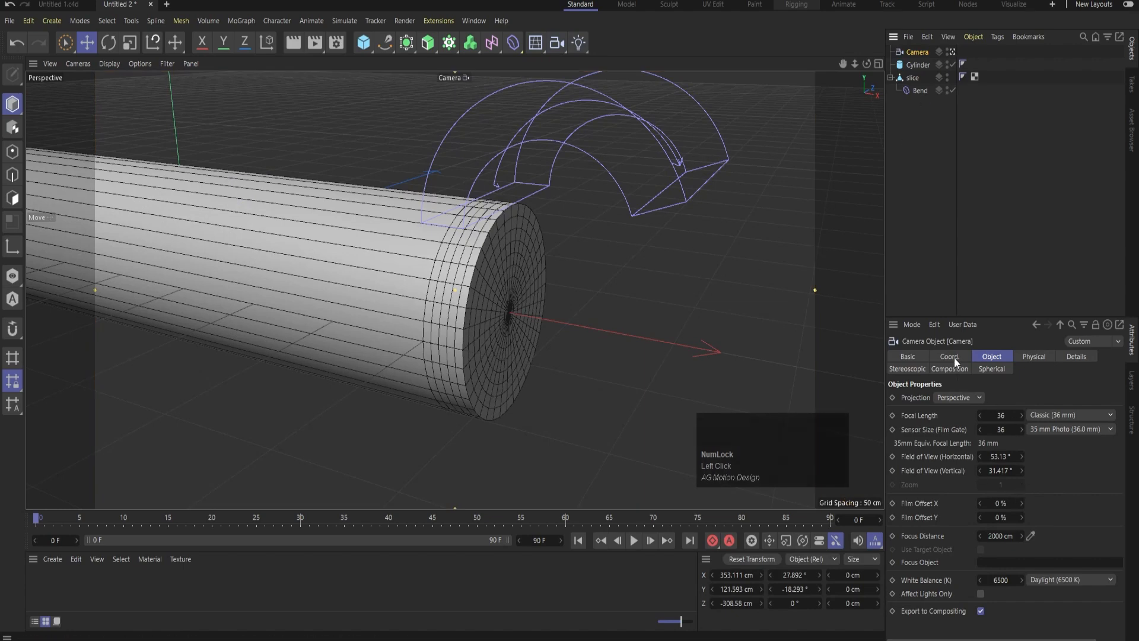
click(944, 399)
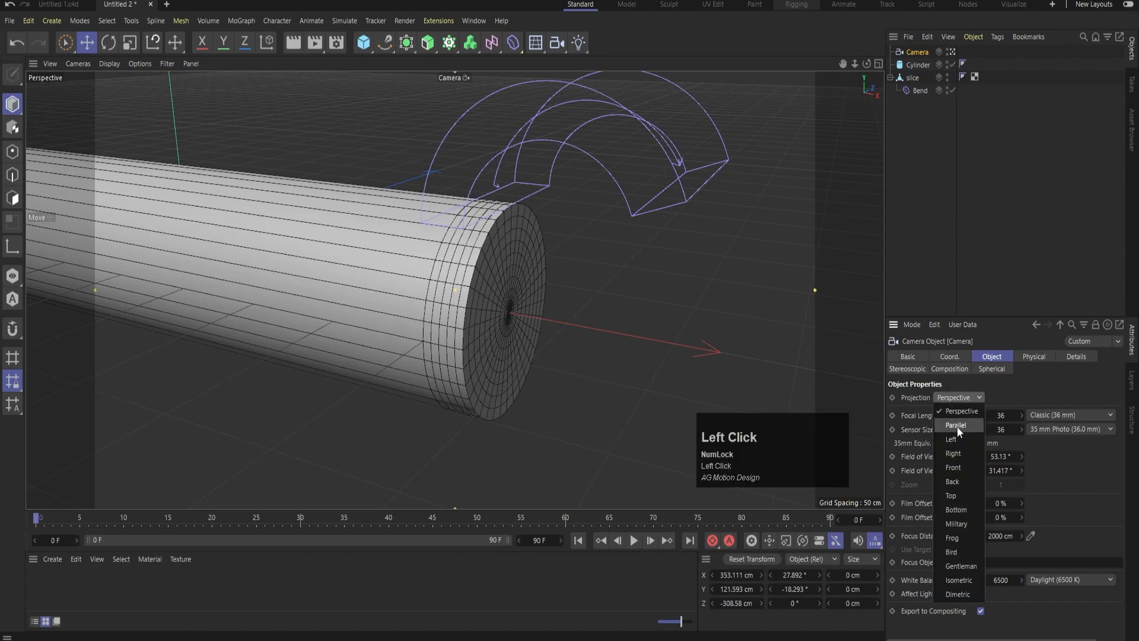
click(956, 425)
scroll(482, 294, up, 5)
scroll(482, 293, up, 3)
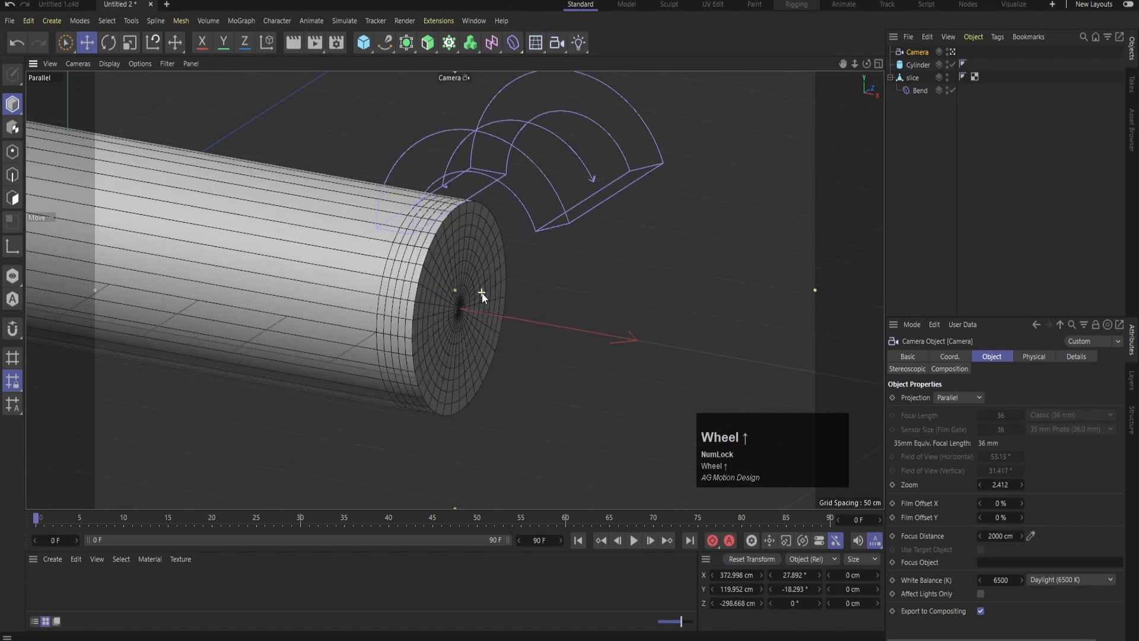
Frame the cylinder's sliced end at an angle in the camera view, with nothing selected
alt+middle_drag(479, 315, 516, 310)
click(507, 281)
key(s)
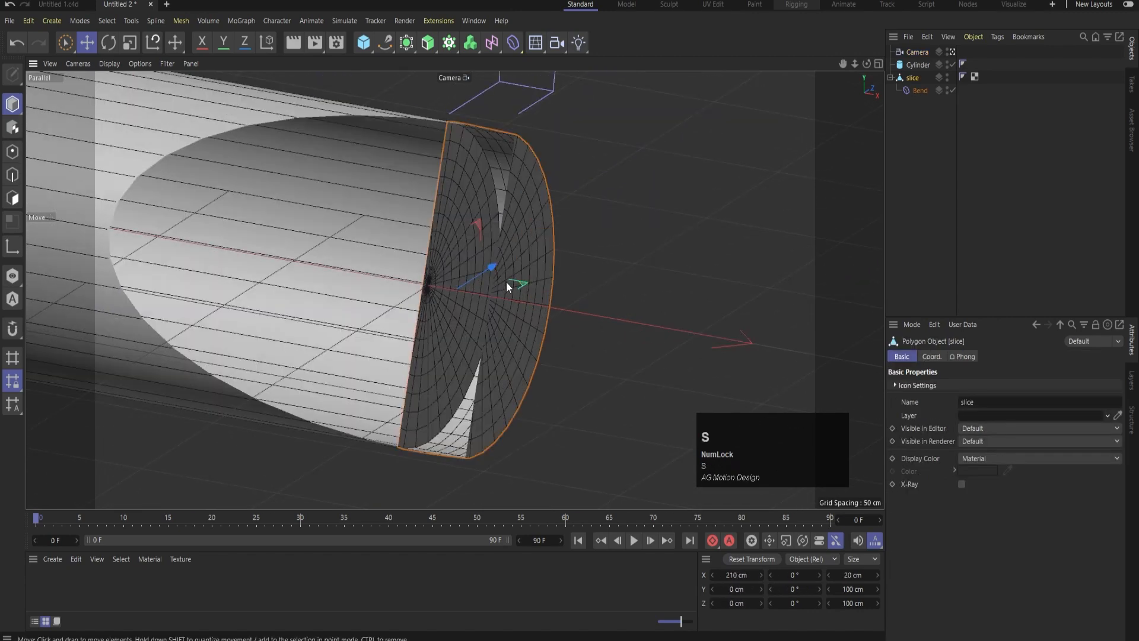
key(ctrl+shift+z)
scroll(486, 303, down, 3)
alt+drag(529, 347, 501, 346)
scroll(501, 318, up, 4)
scroll(503, 315, down, 2)
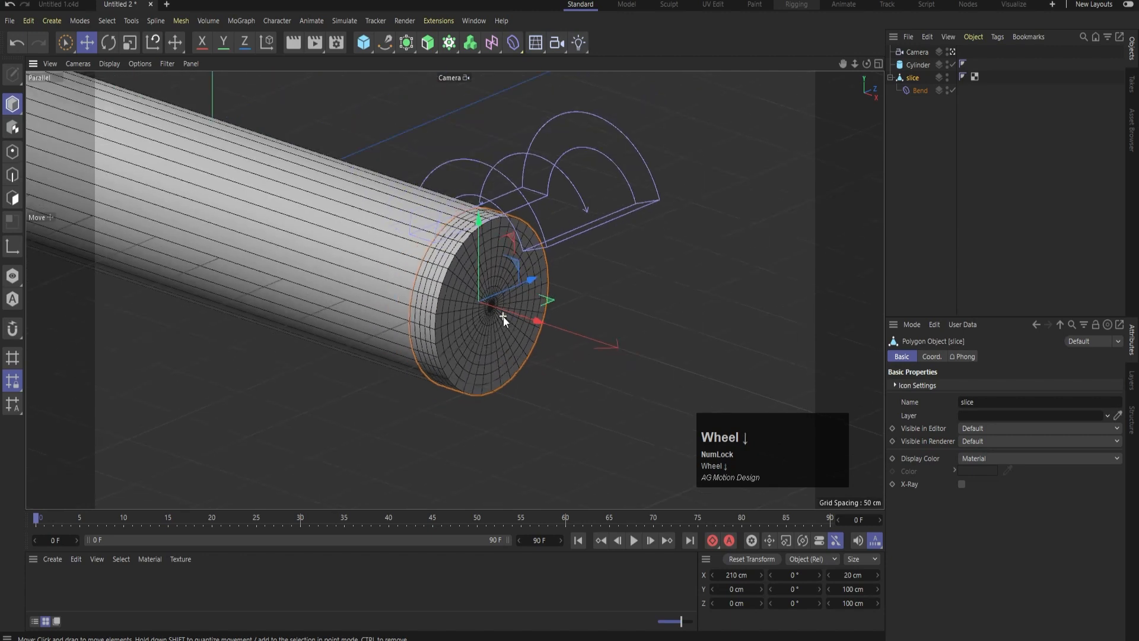
alt+middle_drag(542, 334, 504, 328)
click(595, 241)
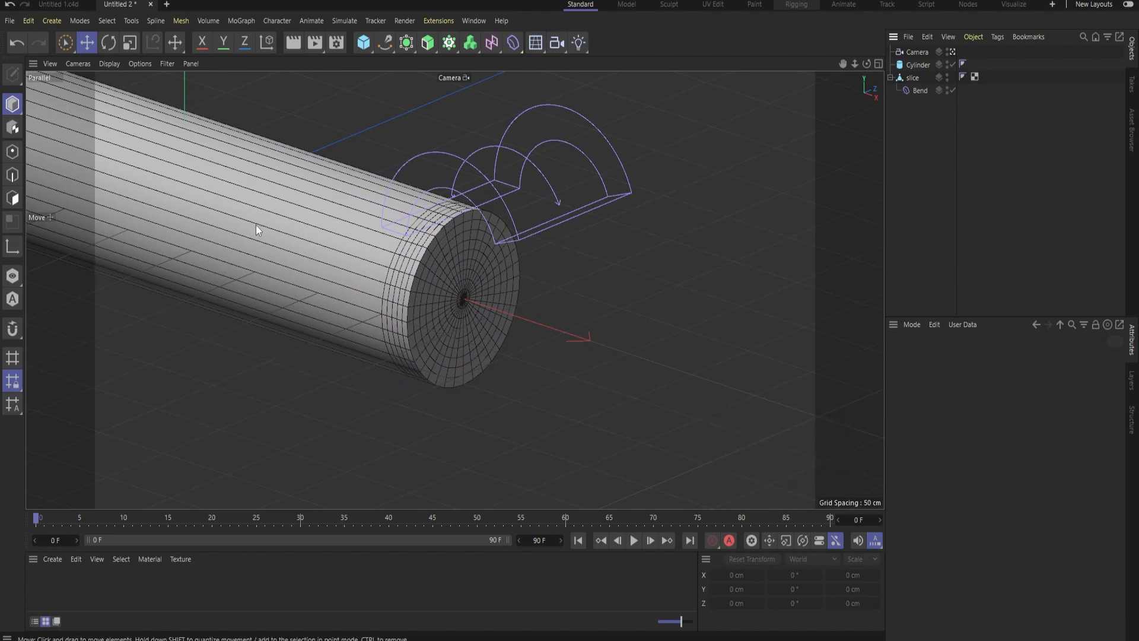
Add a 200 cm cube at about 29 cm on X and duplicate it down to about -123 cm on Y
click(364, 41)
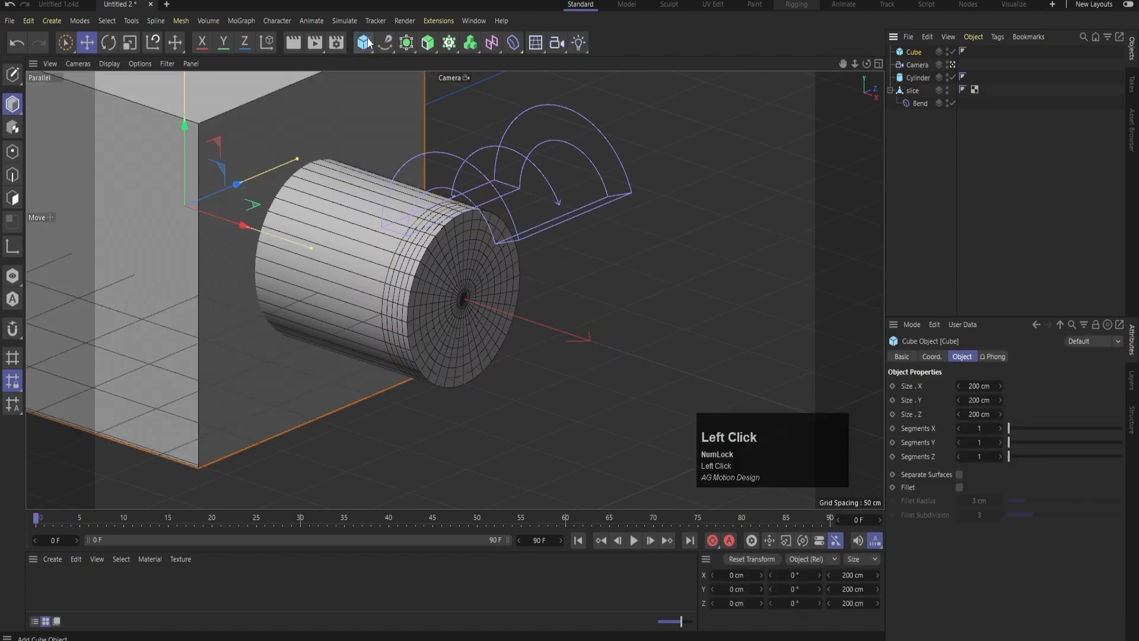
middle_click(430, 187)
middle_click(293, 191)
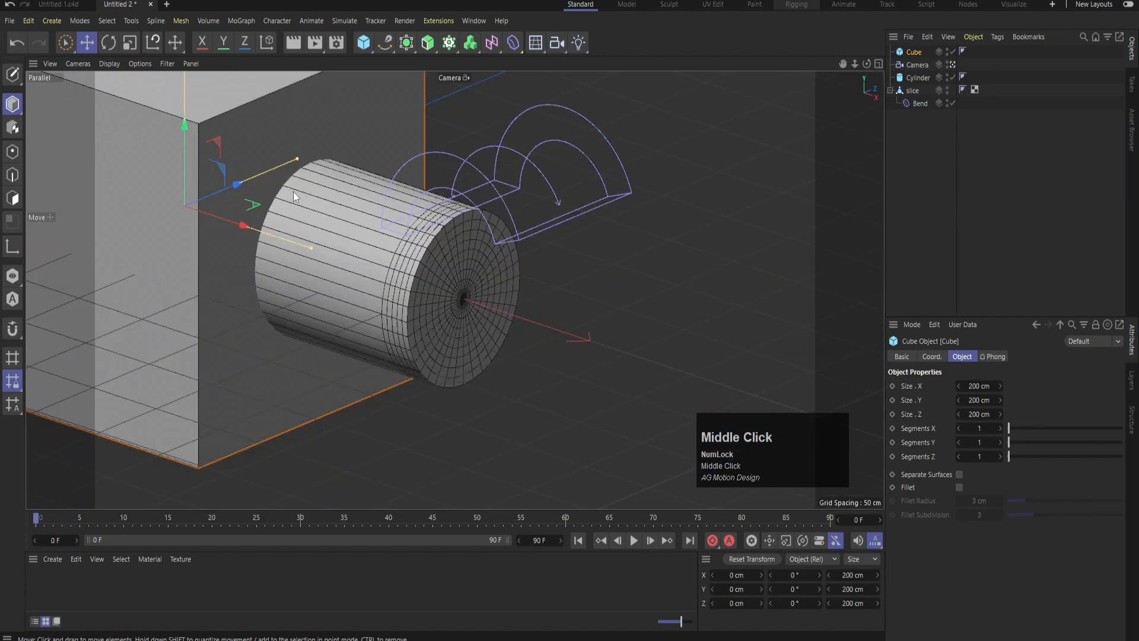
drag(251, 227, 273, 245)
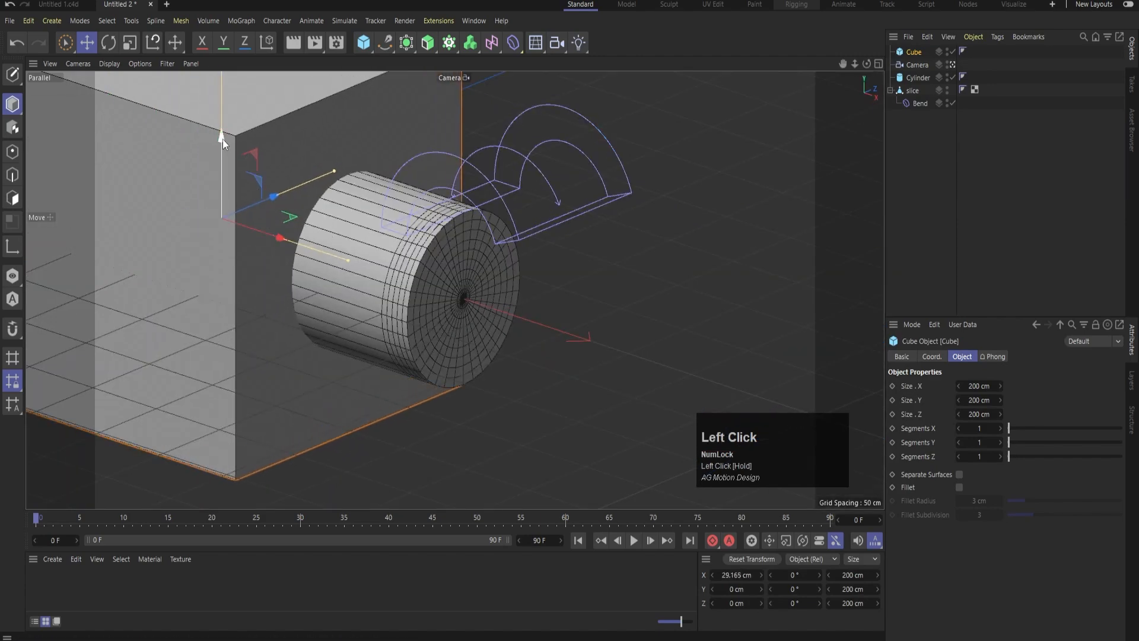
ctrl+drag(222, 138, 247, 350)
In the top view, enlarge the duplicate cube to about 1841 by 1553 cm and move it to about 272 cm on X as a floor
middle_click(600, 182)
middle_click(607, 181)
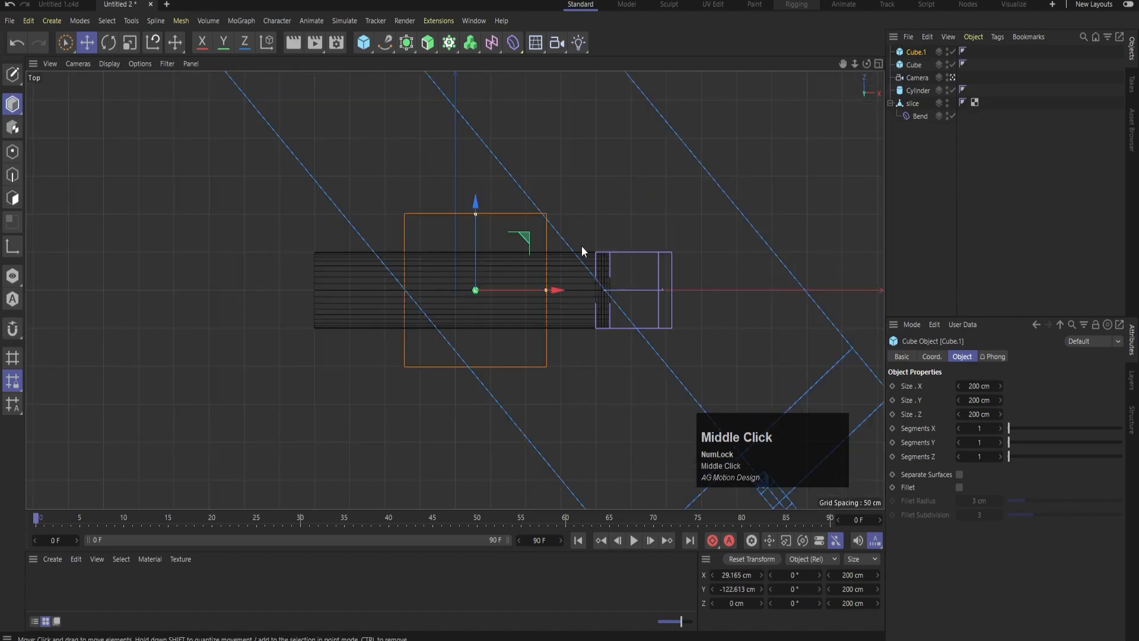
scroll(522, 290, down, 3)
drag(495, 245, 501, 17)
scroll(545, 315, down, 3)
drag(539, 301, 729, 301)
drag(531, 141, 532, 104)
drag(595, 301, 660, 247)
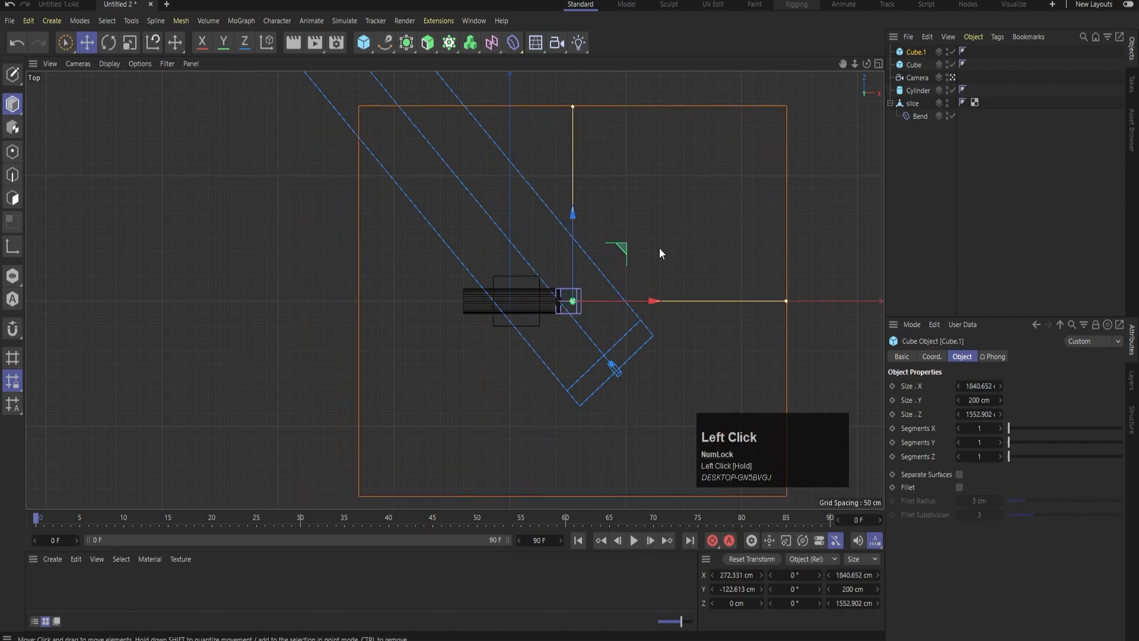
Lower the floor cube to about -163 cm on Y
middle_click(660, 247)
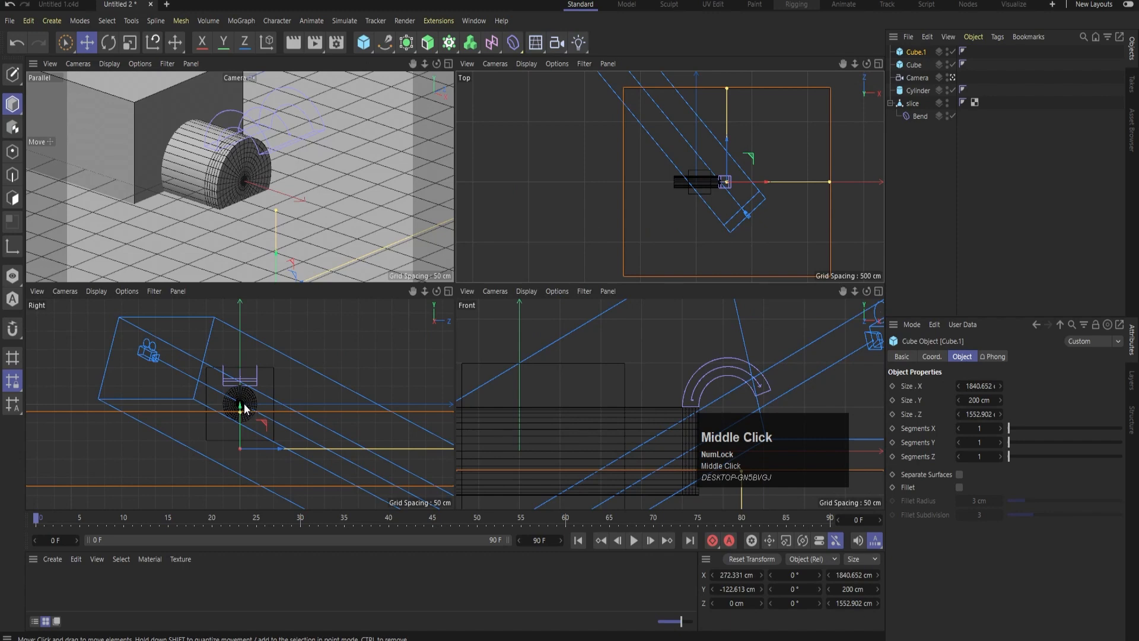
drag(243, 406, 245, 413)
drag(249, 420, 250, 422)
middle_click(336, 154)
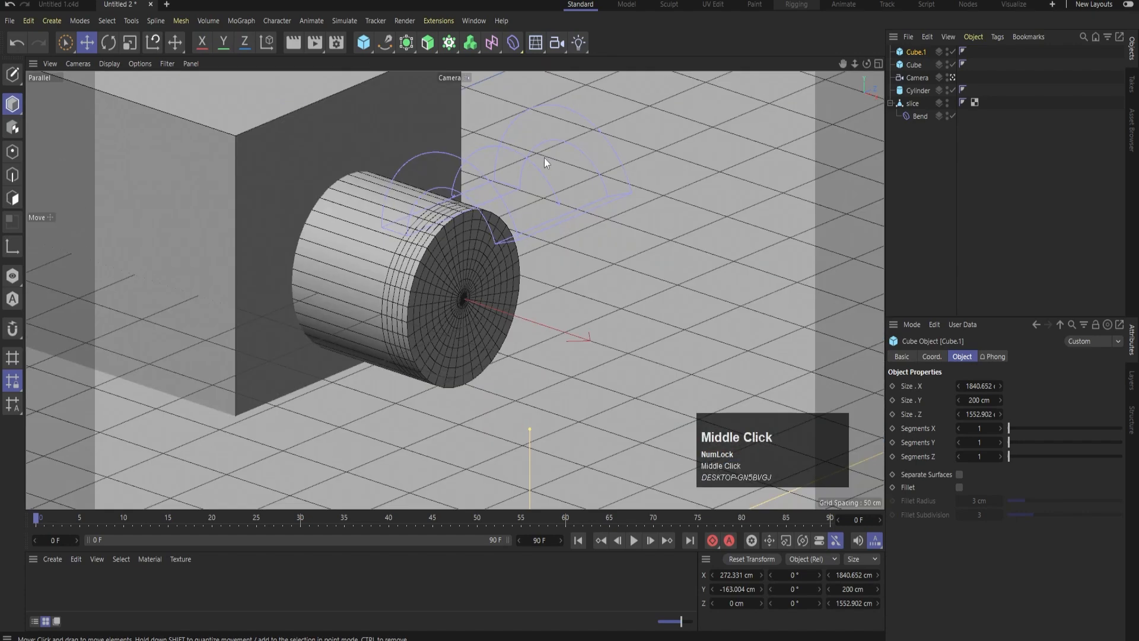
Raise the original cube to about 45 cm on Y and stretch its height to about 231 cm
click(333, 138)
drag(222, 140, 233, 79)
middle_click(270, 211)
drag(543, 332, 538, 317)
drag(540, 382, 536, 373)
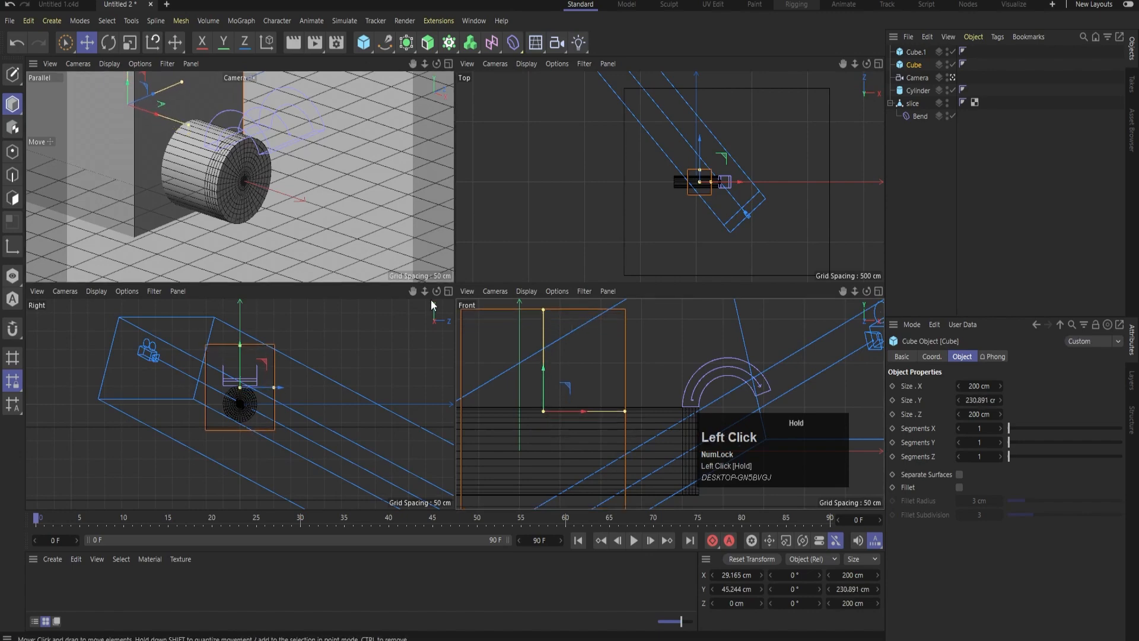
middle_click(307, 217)
click(907, 65)
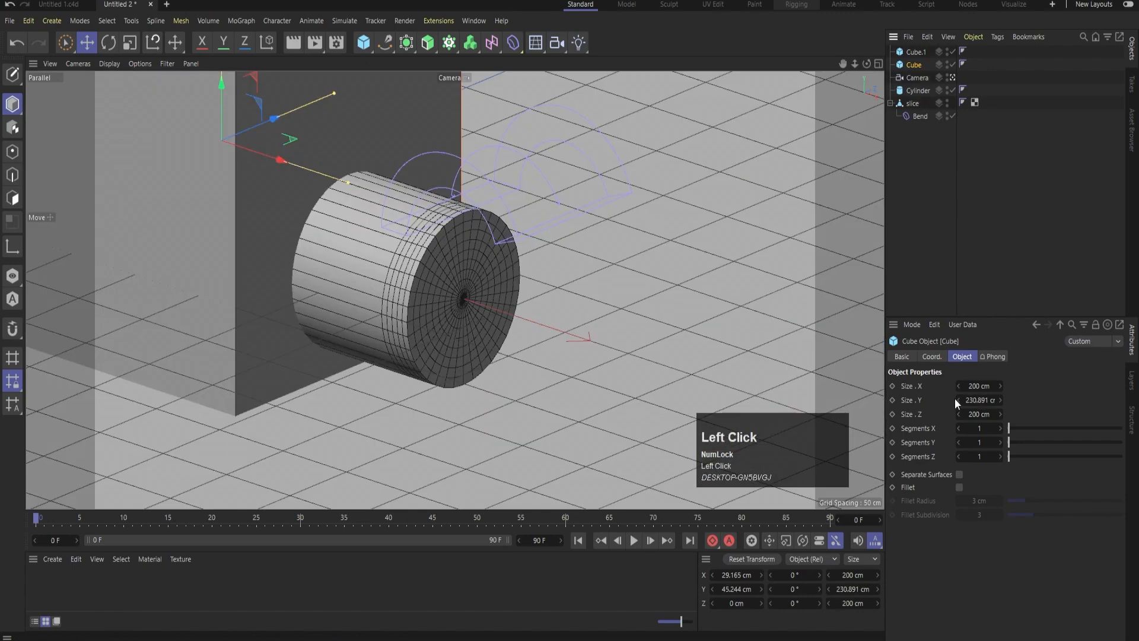
Fillet the housing cube with an 11 cm radius and 6 subdivisions, and lower it to about 40 cm on Y
click(959, 487)
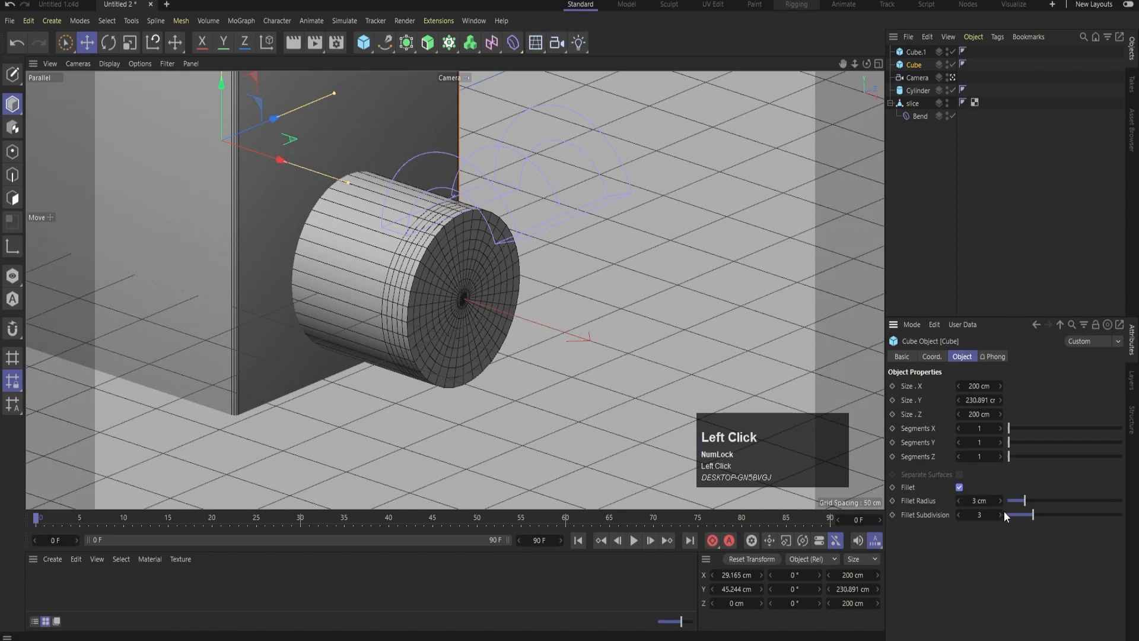
drag(1000, 501, 992, 520)
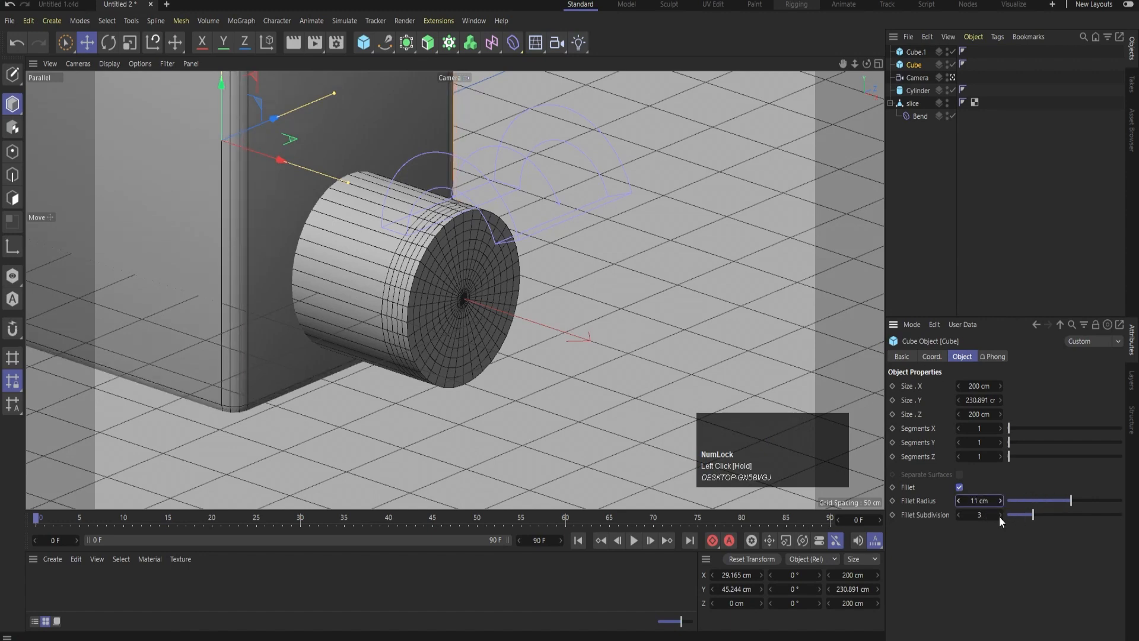
click(1000, 516)
click(999, 516)
click(999, 516)
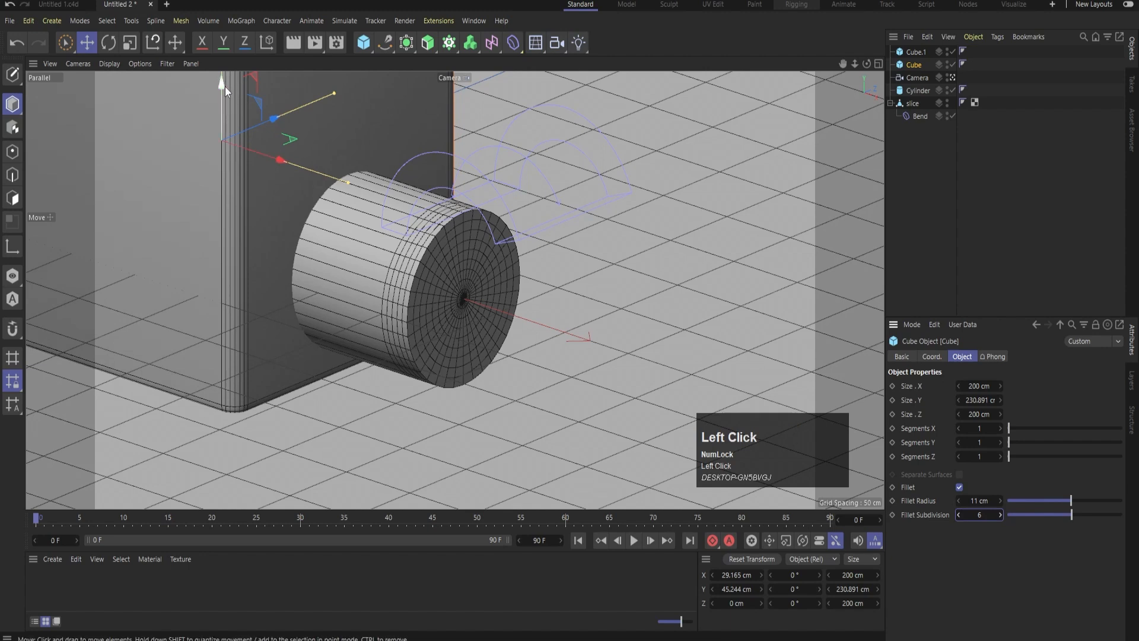
drag(225, 87, 226, 91)
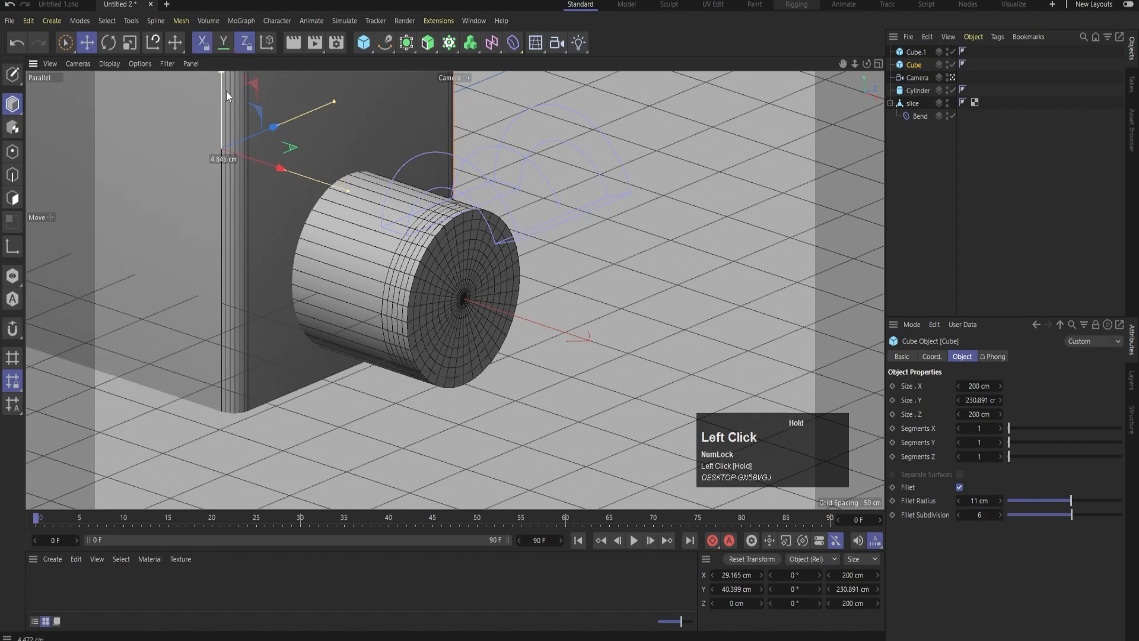
click(995, 180)
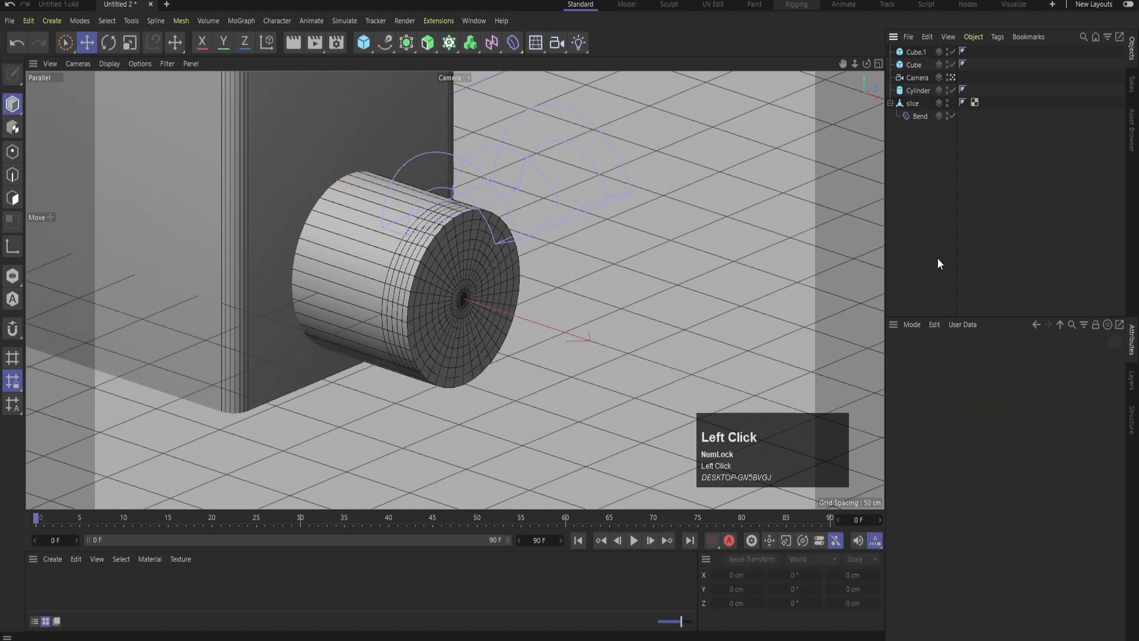
Duplicate the floor cube and narrow the copy to about 109 cm on Z in the top view
click(359, 410)
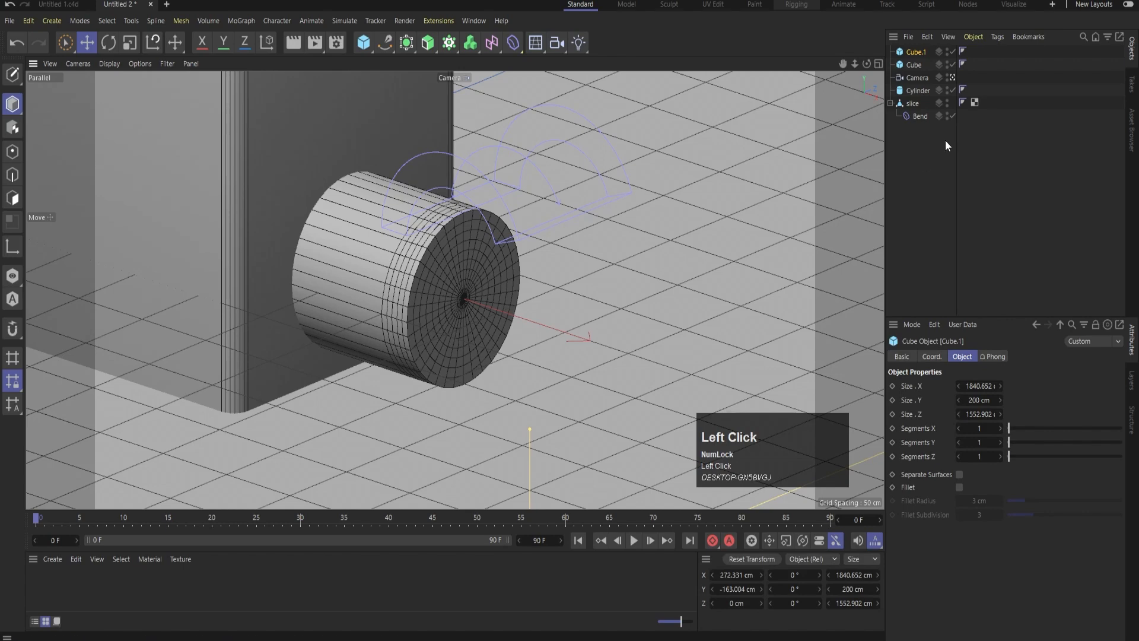
middle_click(696, 184)
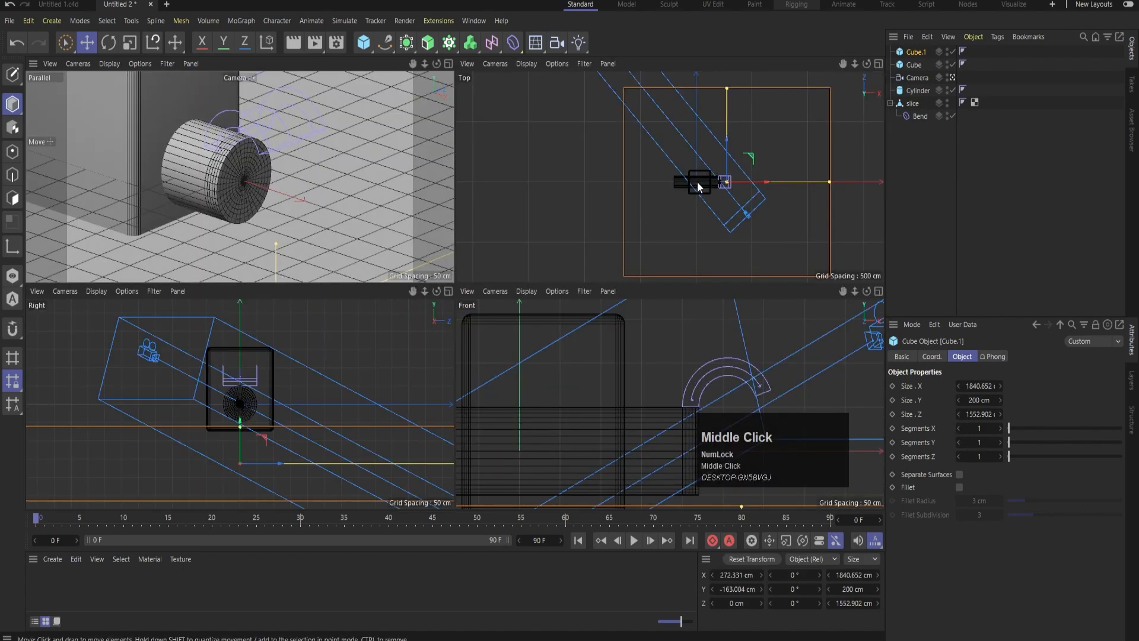
middle_click(715, 173)
ctrl+drag(921, 56, 916, 47)
drag(571, 105, 604, 287)
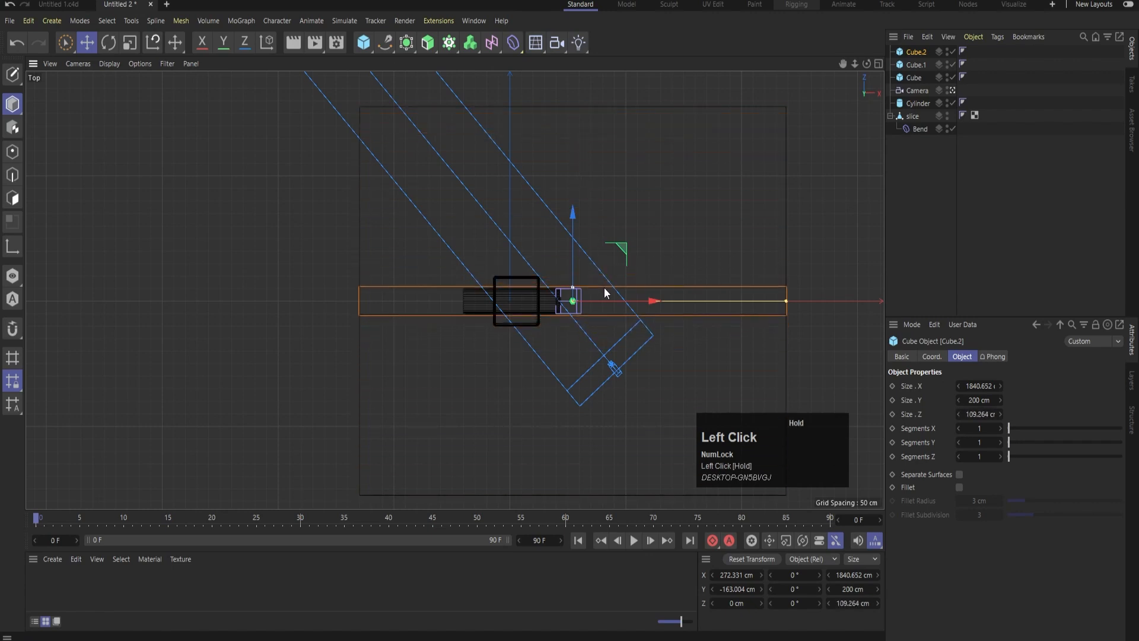
Stretch the narrow cube's height to about 283 cm so it passes through the floor
middle_click(653, 229)
scroll(636, 354, down, 5)
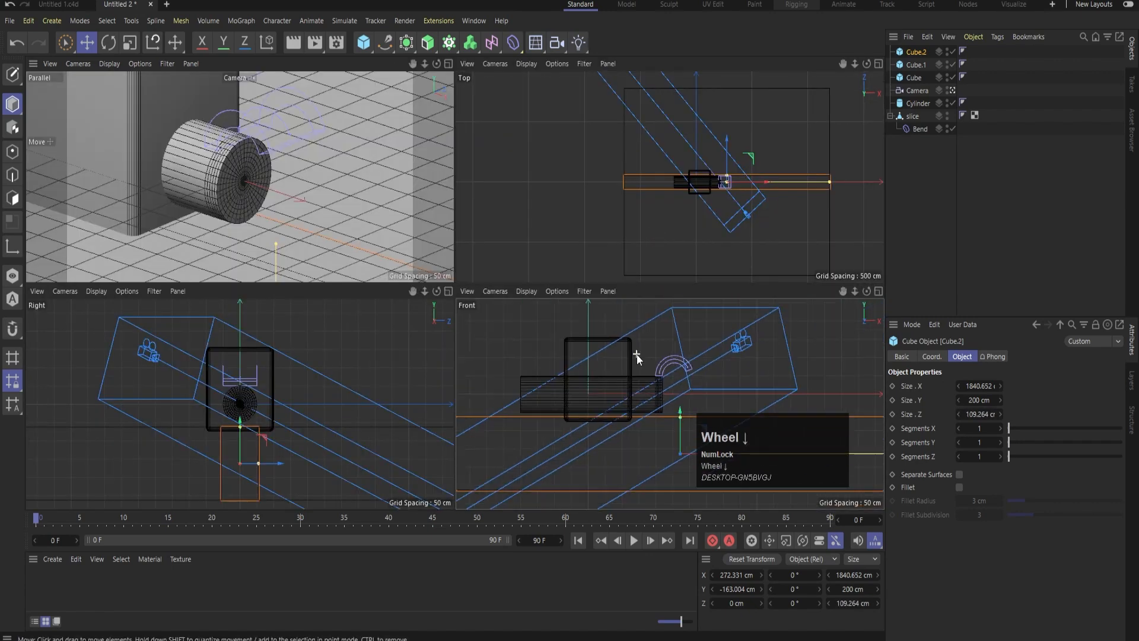
drag(670, 404, 670, 394)
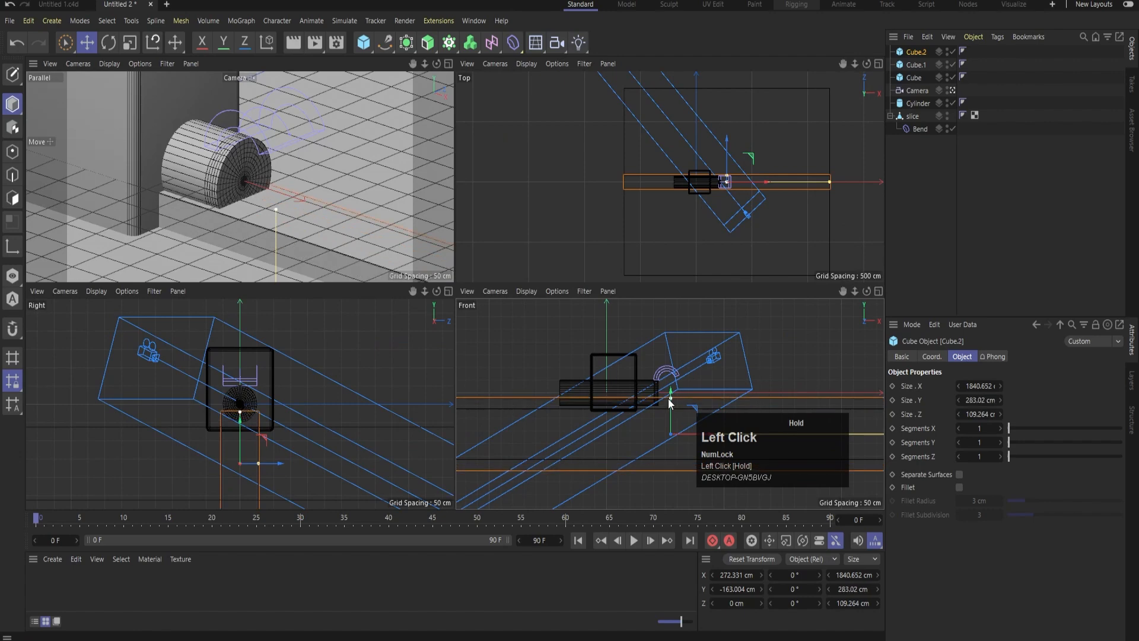
middle_click(354, 167)
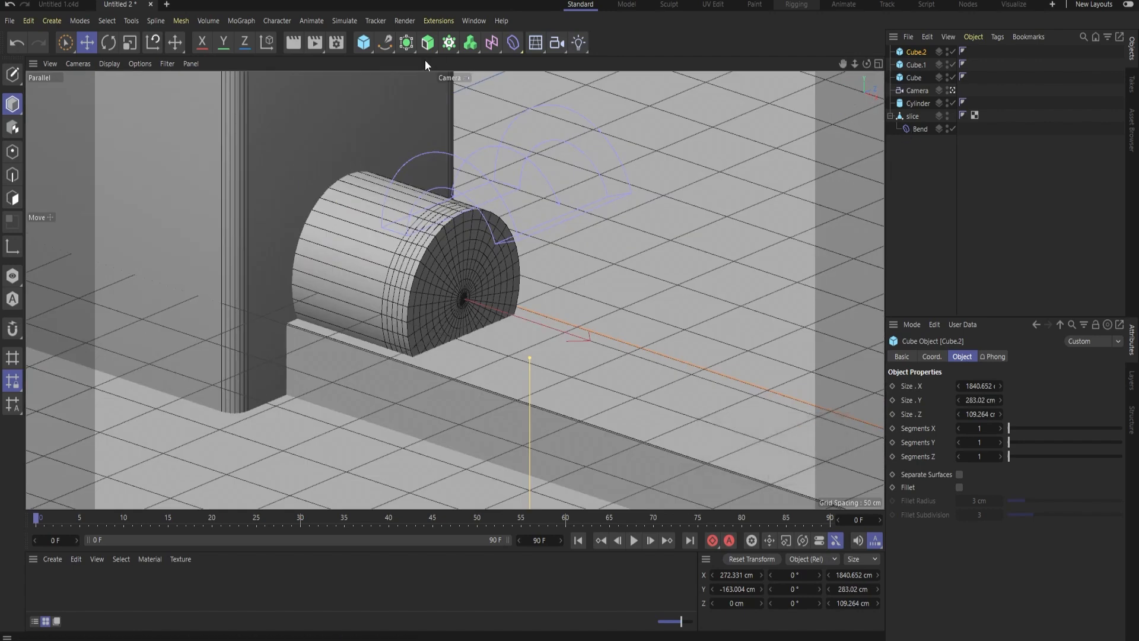
Add a Boole and nest both floor cubes in it so that the narrow cube is subtracted from the floor
click(408, 43)
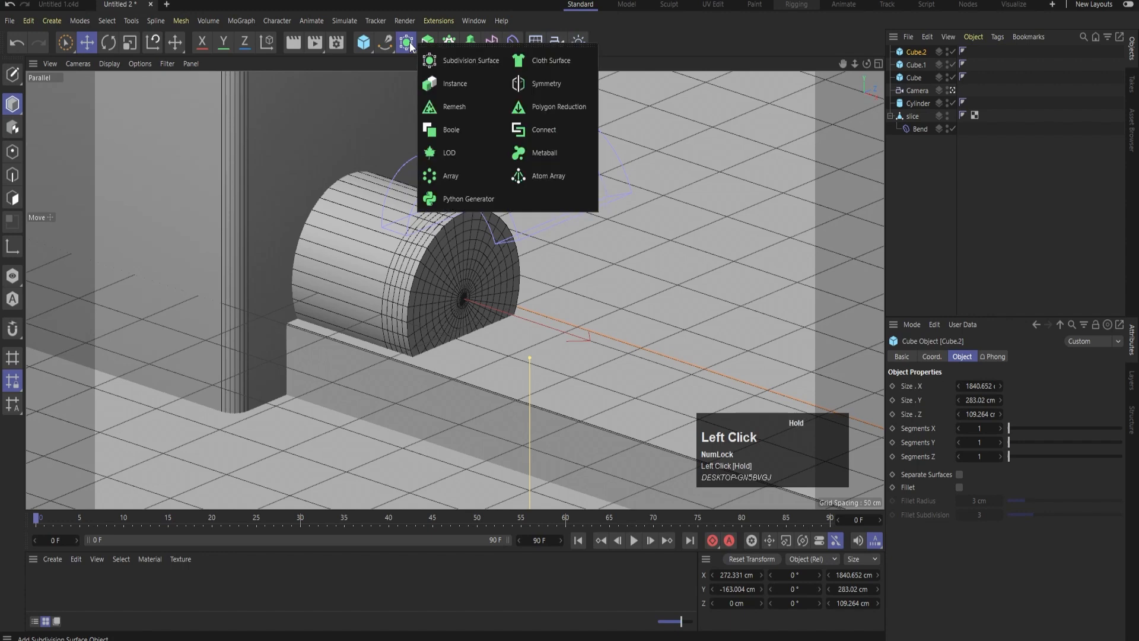
click(446, 126)
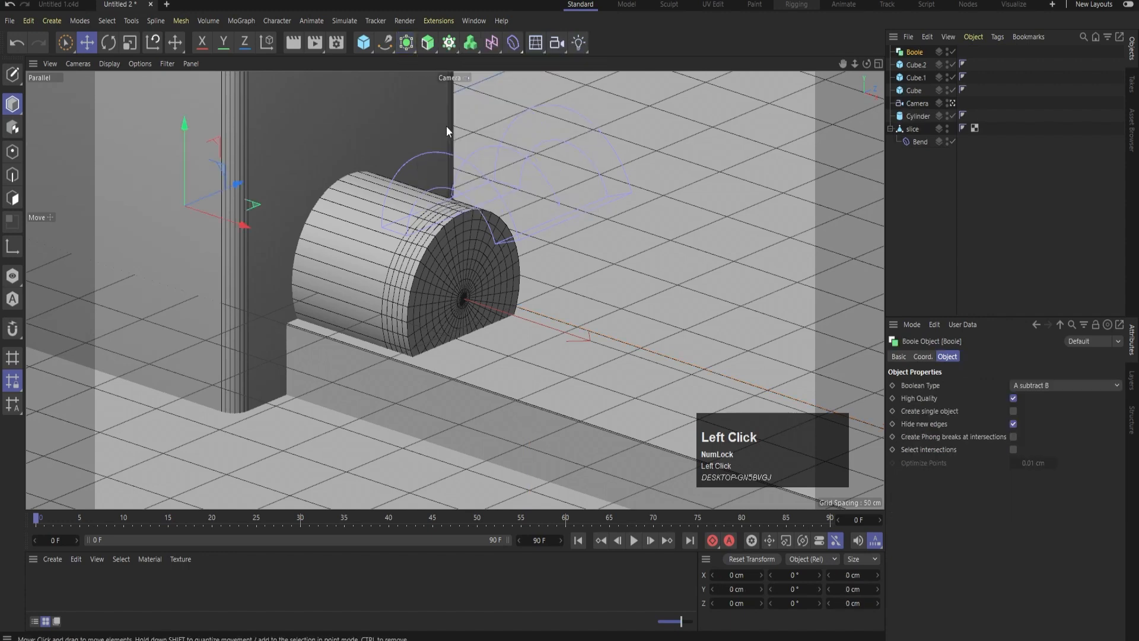
click(913, 65)
shift+click(914, 78)
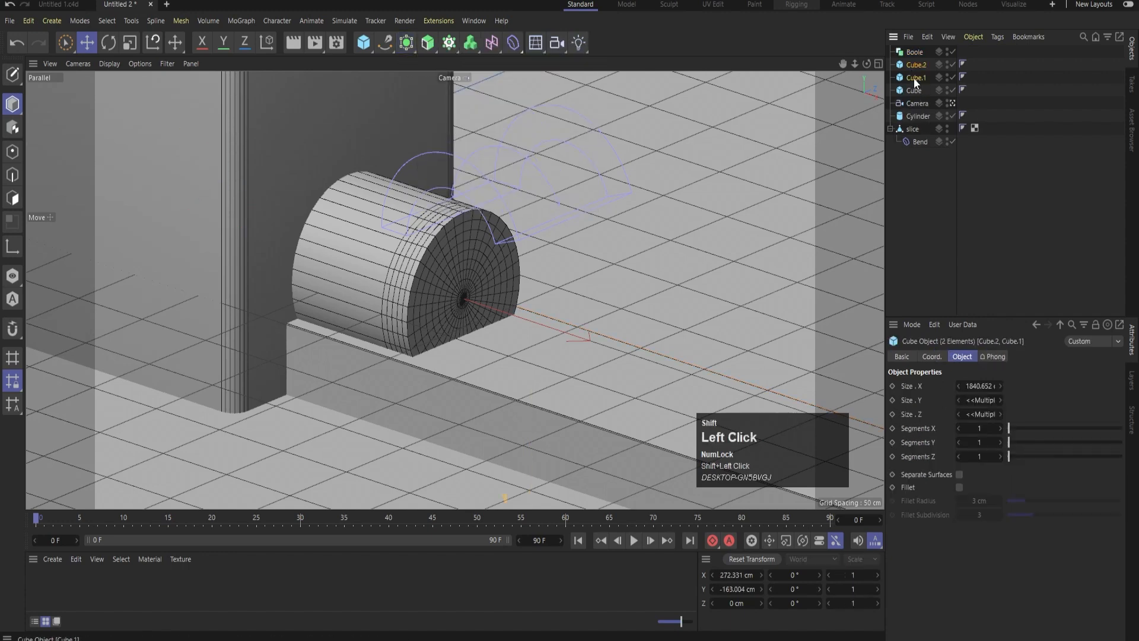
mouse_move(913, 77)
mouse_down()
mouse_move(906, 51)
mouse_move(913, 59)
mouse_up()
click(925, 77)
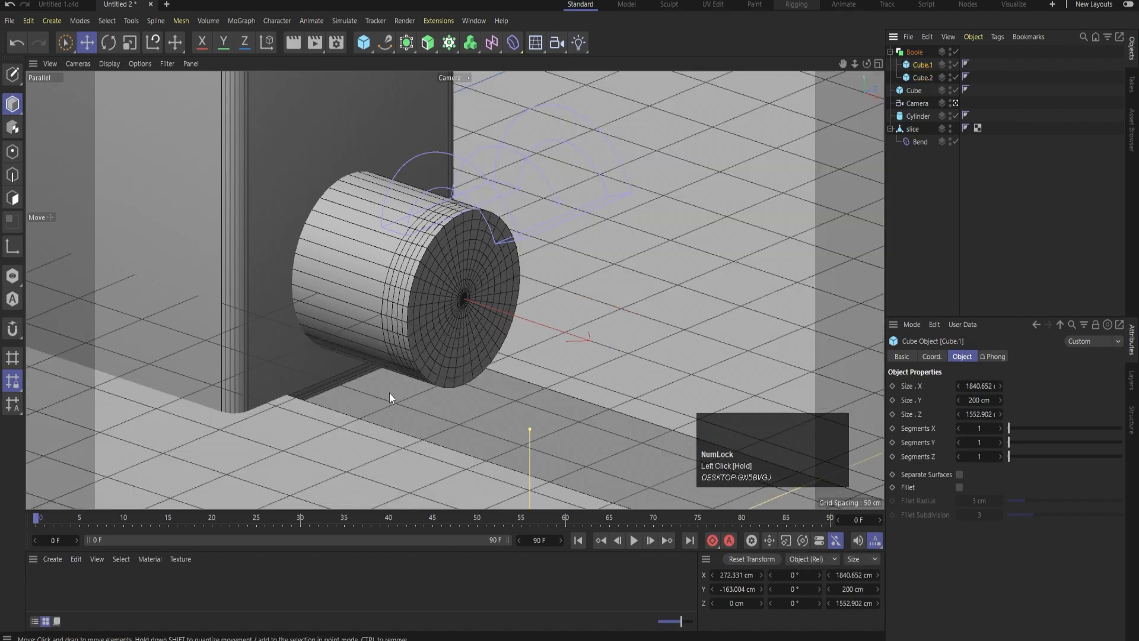
click(942, 251)
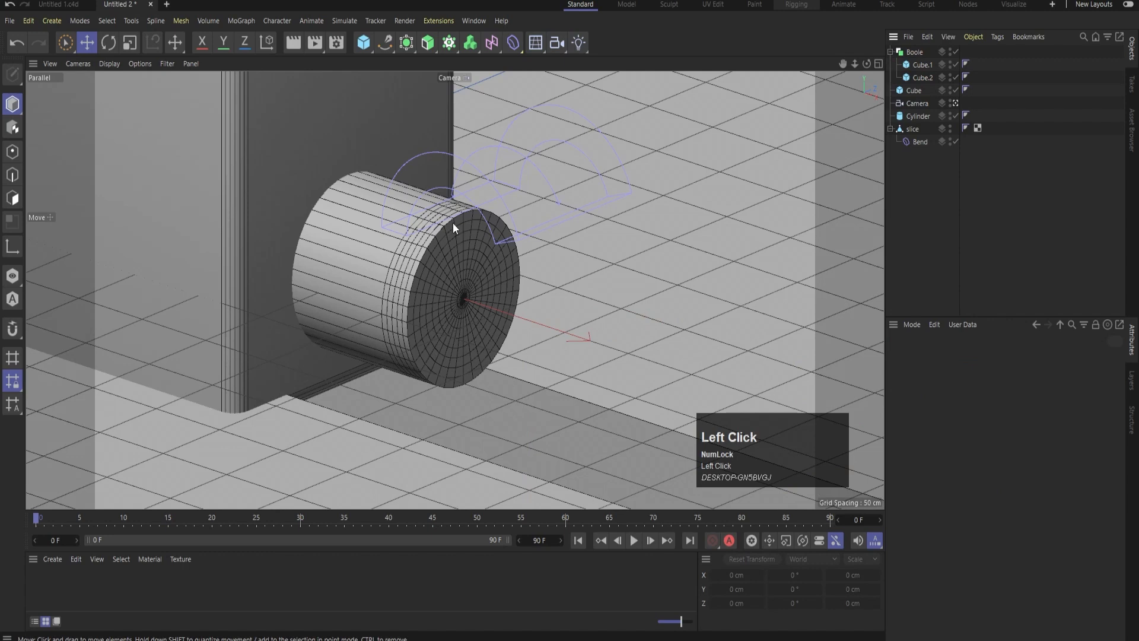
Lower the filleted housing cube to about -39 cm on Y
click(341, 118)
drag(219, 92, 216, 226)
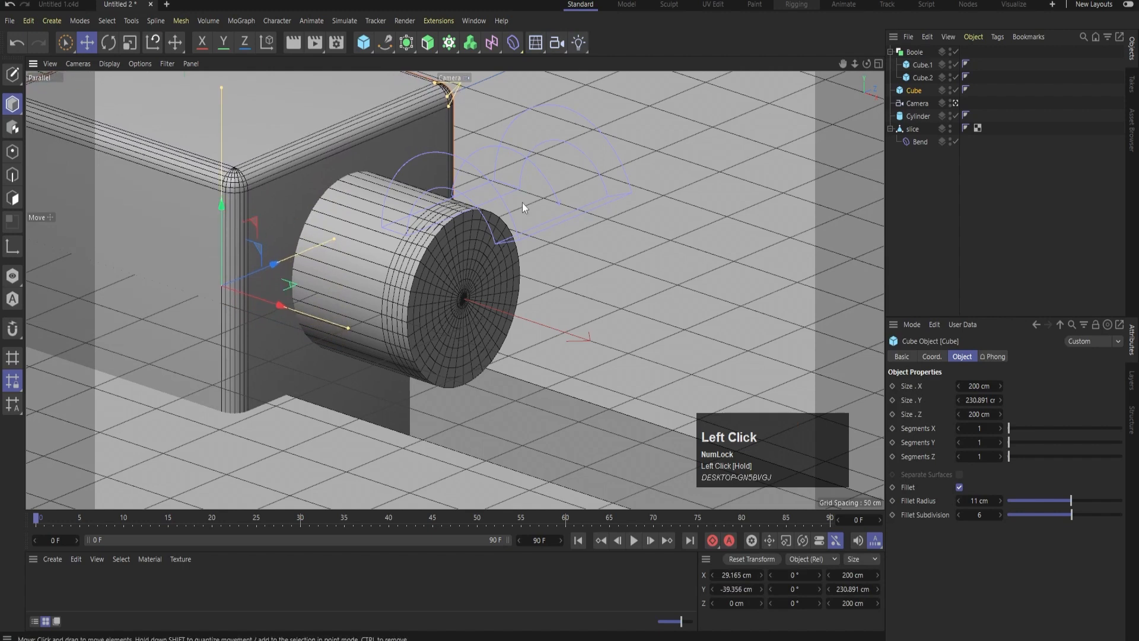
click(1015, 168)
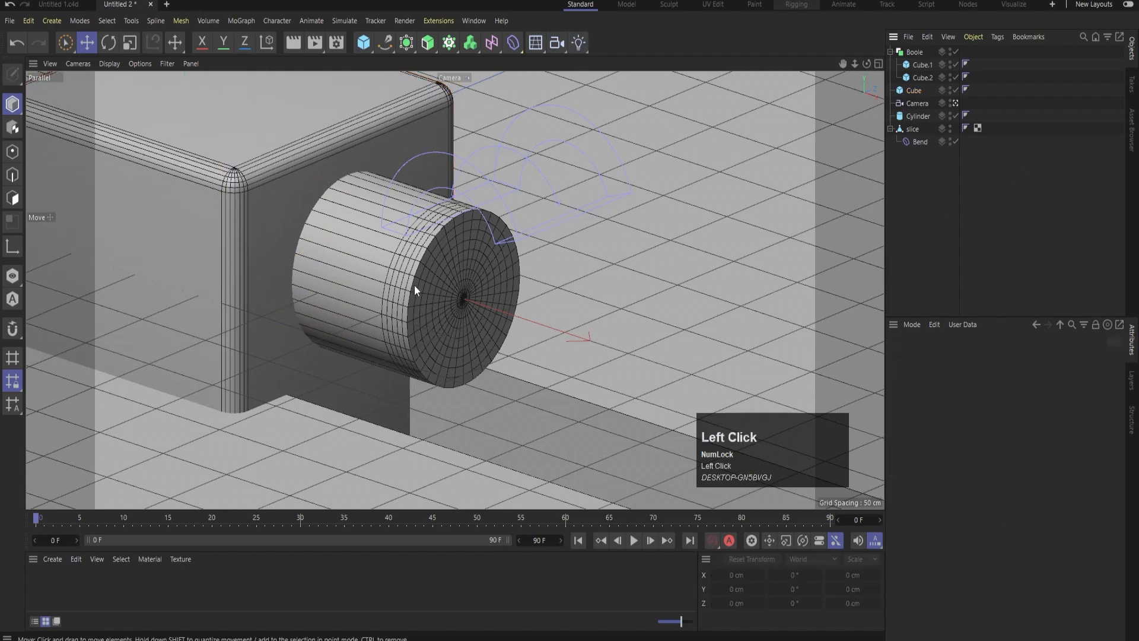
click(579, 358)
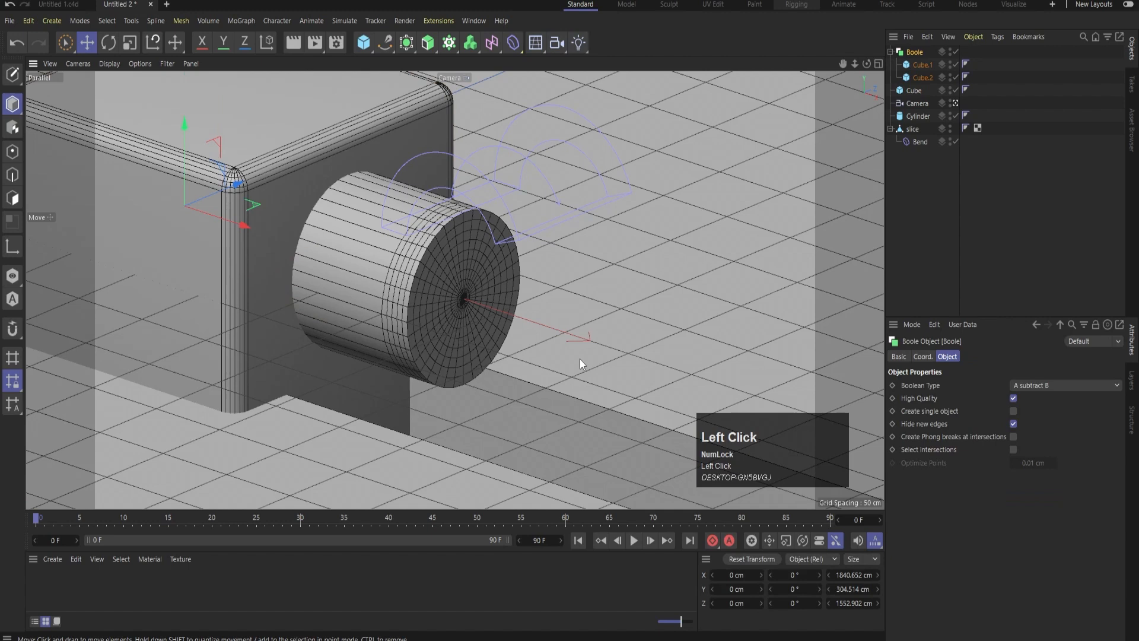
click(982, 206)
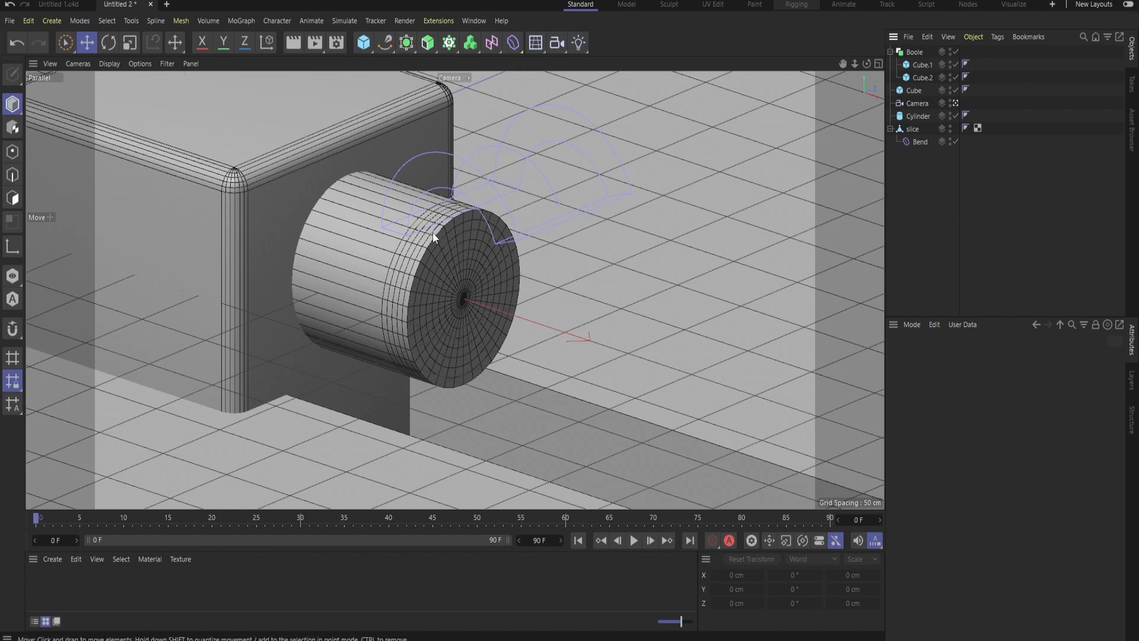
Add a new cylinder and place it beside the slice at about 210 cm on X and -64 cm on Z
drag(363, 42, 588, 62)
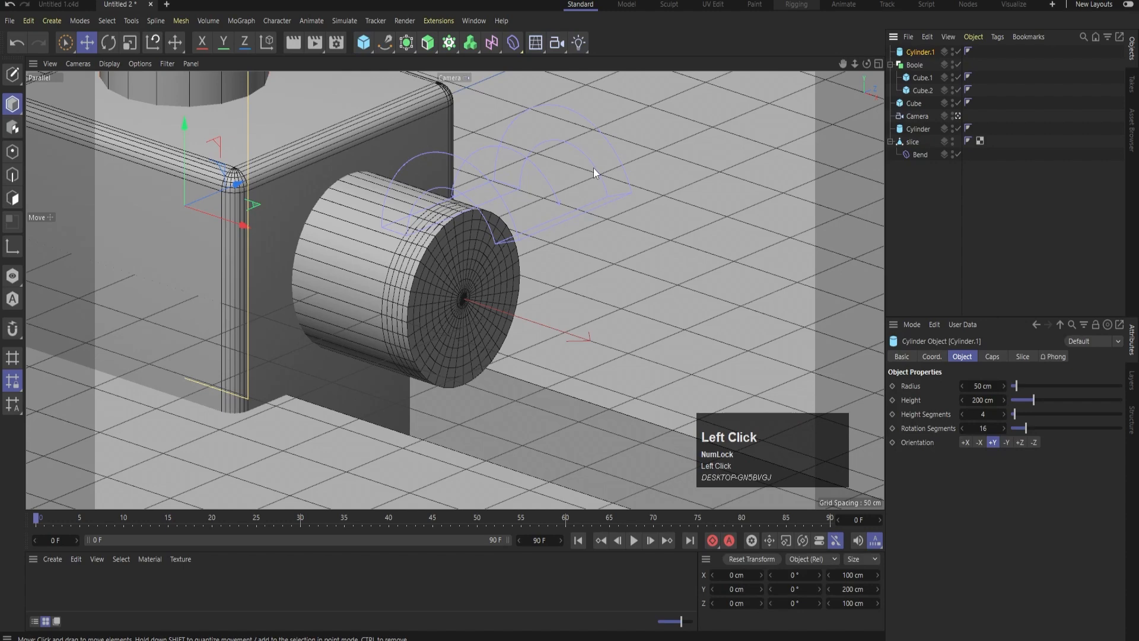
middle_click(593, 169)
middle_click(770, 200)
scroll(566, 265, up, 5)
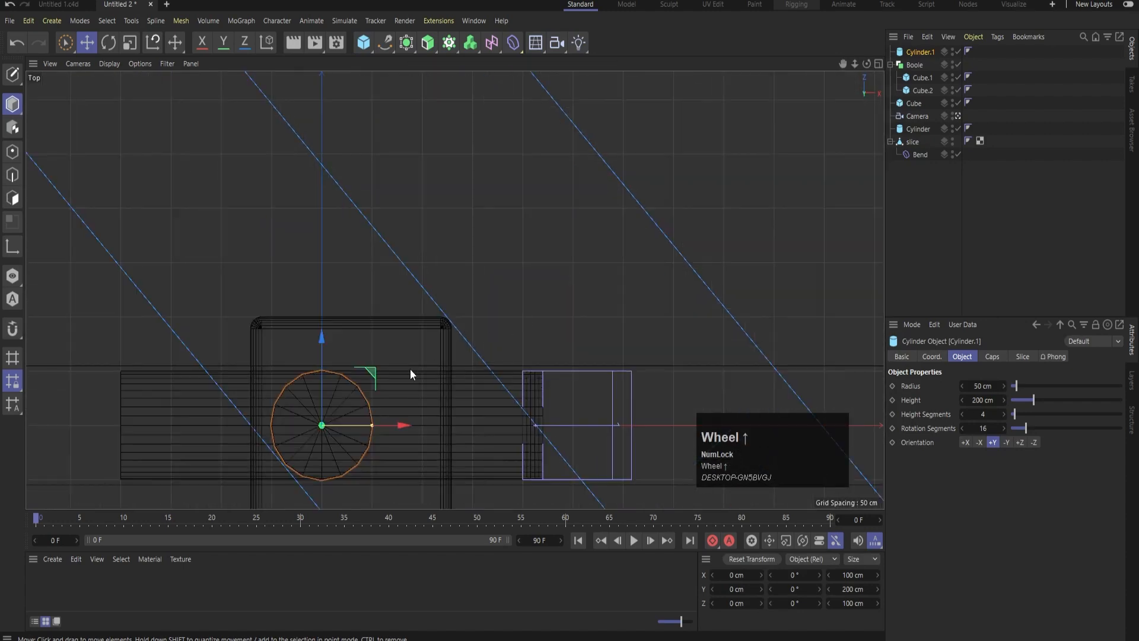
drag(372, 369, 579, 418)
alt+middle_drag(570, 376, 525, 240)
scroll(525, 239, up, 3)
alt+middle_drag(428, 267, 418, 139)
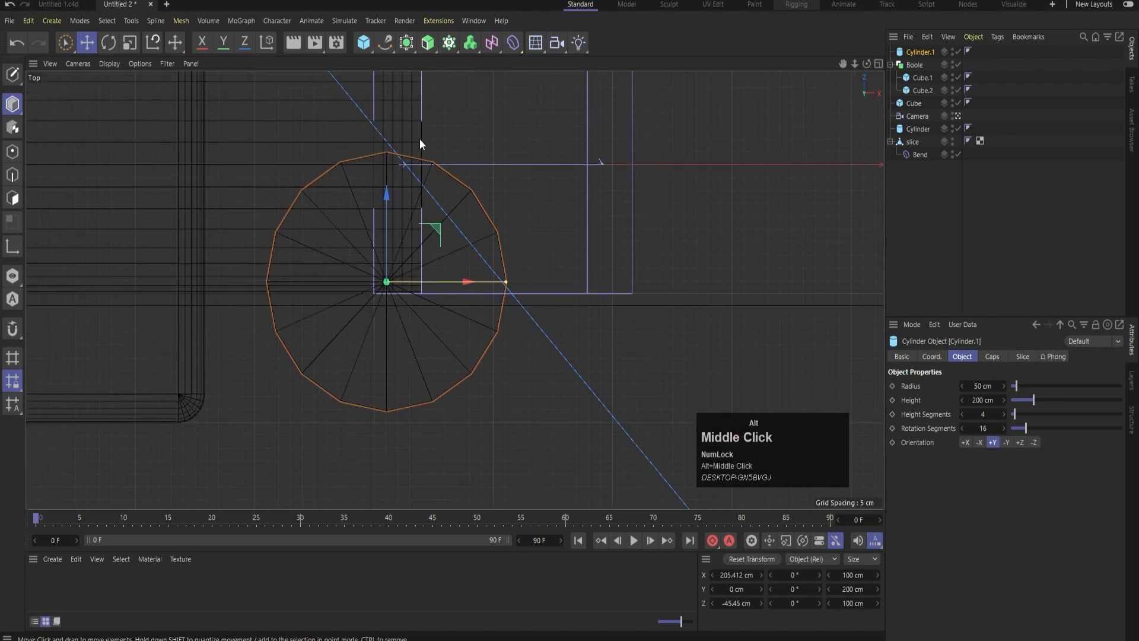
drag(438, 232, 451, 284)
Thin the new cylinder to a radius of about 3.6 cm, stretch it to about 363 cm high and raise it to about 99 cm on Y
drag(516, 325, 407, 328)
middle_click(500, 248)
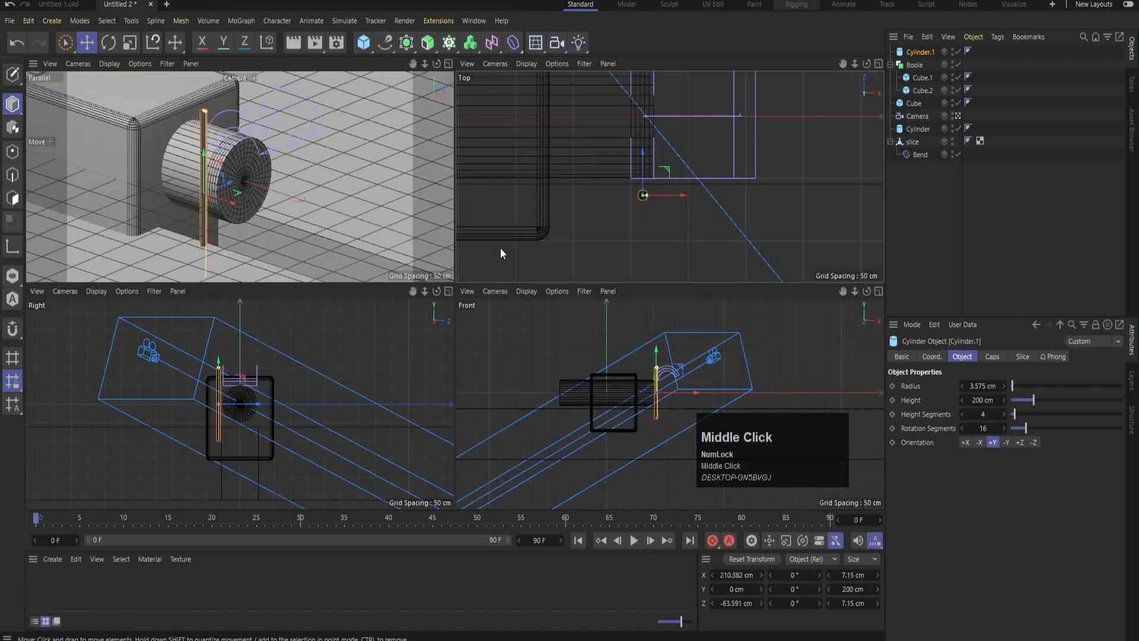
middle_click(653, 368)
scroll(427, 222, up, 3)
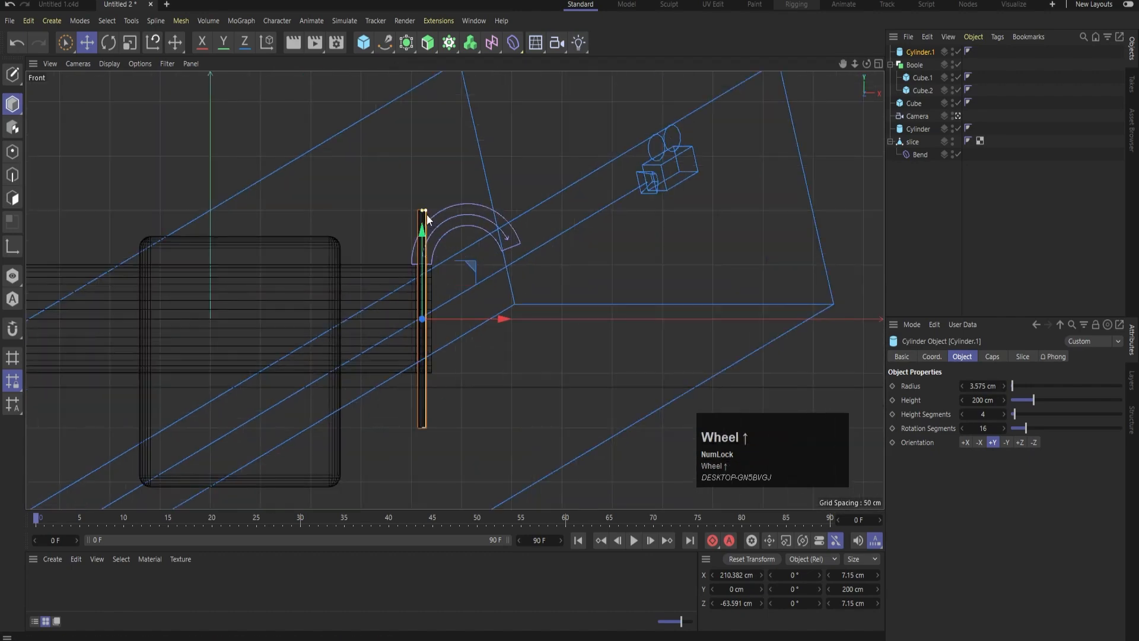
drag(422, 210, 416, 122)
drag(422, 247, 419, 143)
middle_click(575, 151)
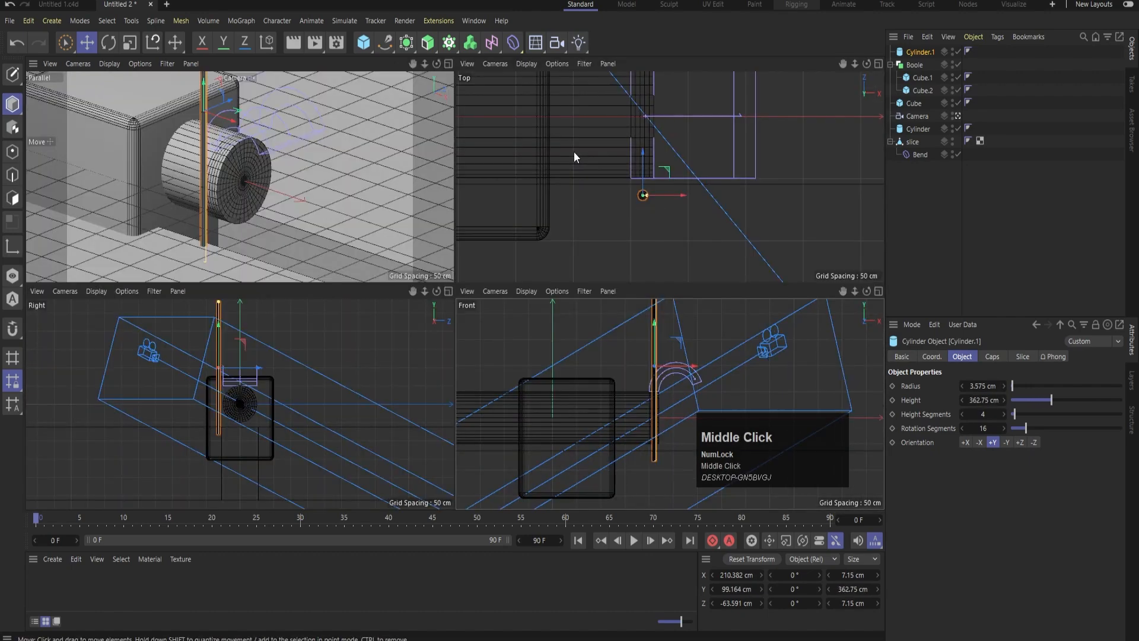
Duplicate the thin cylinder to the opposite side of the slice at about 63 cm on Z
middle_click(697, 127)
scroll(413, 293, down, 3)
middle_drag(451, 239, 453, 351)
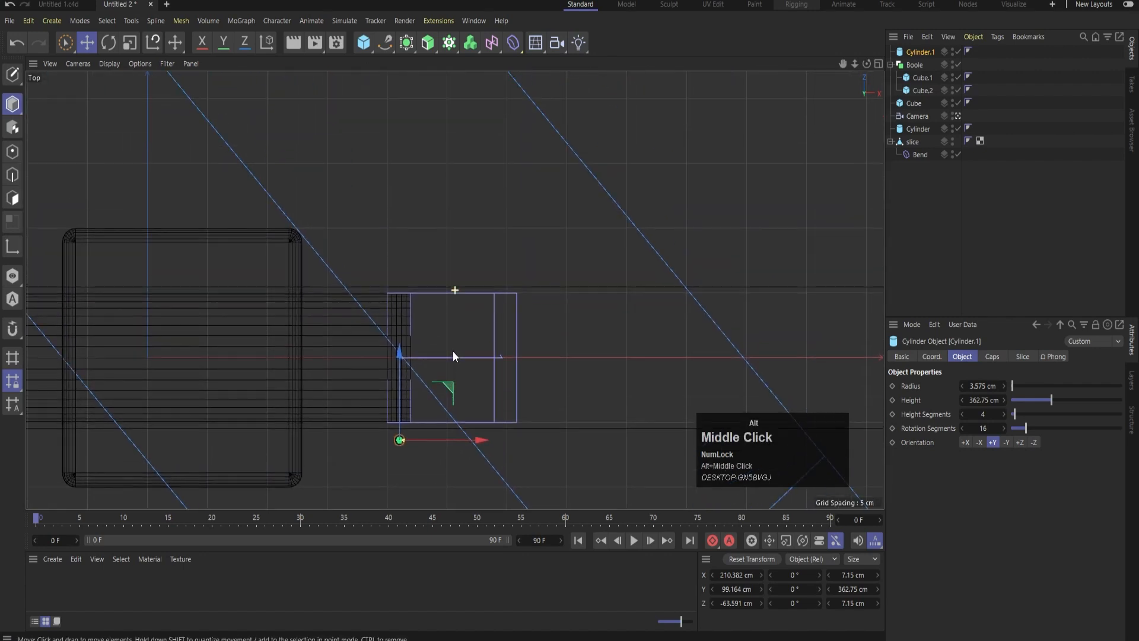
ctrl+drag(399, 348, 396, 186)
middle_click(225, 181)
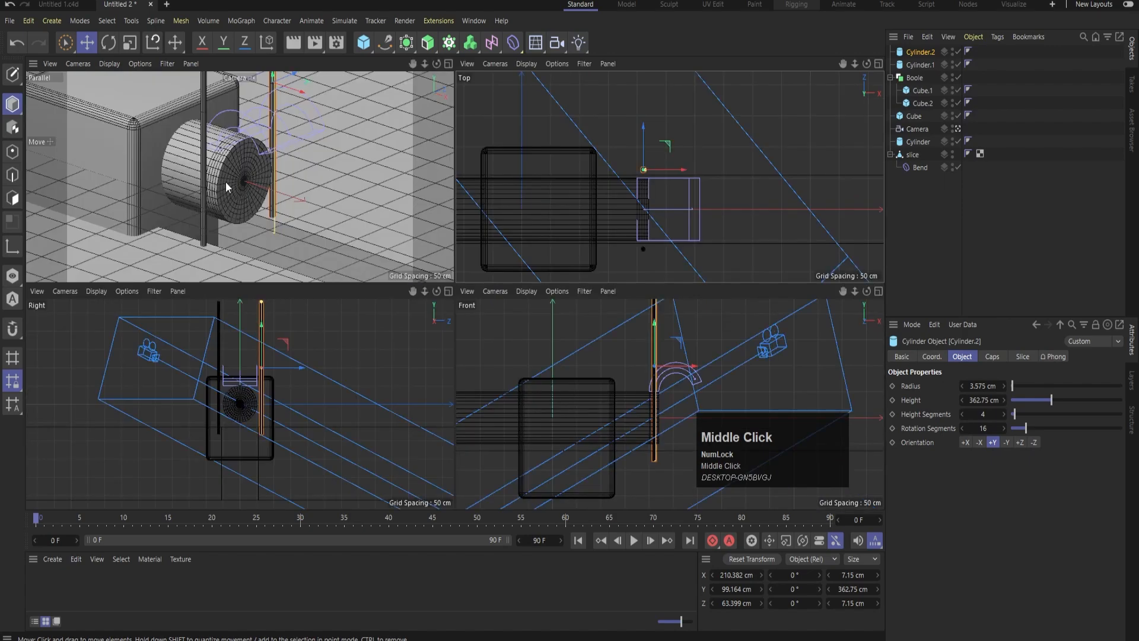
middle_click(225, 182)
click(911, 194)
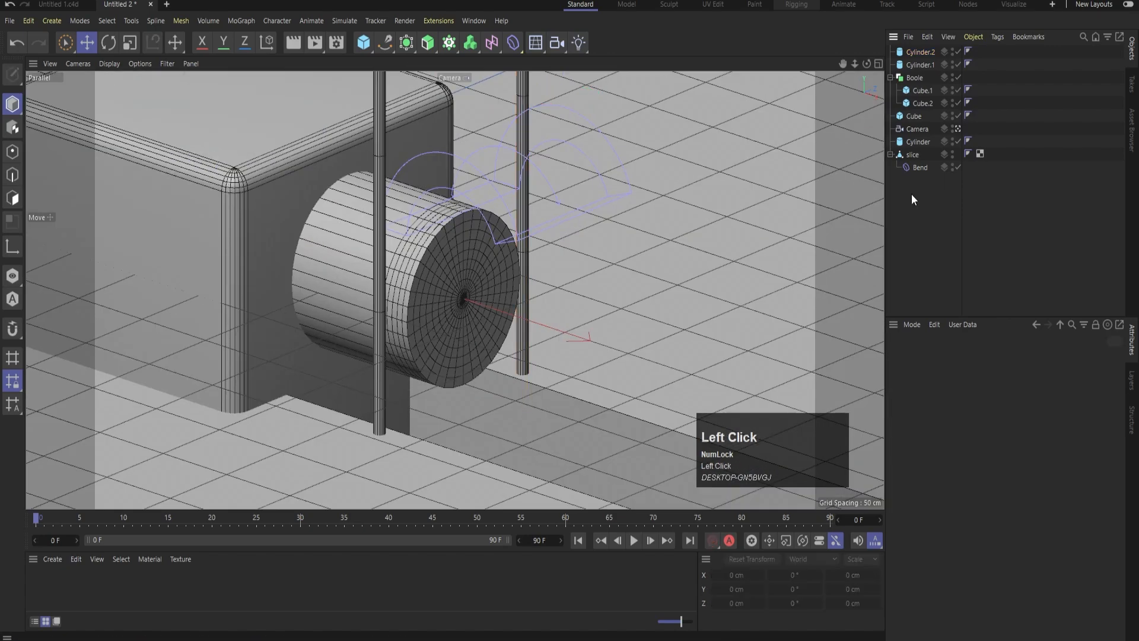
Select both thin cylinders and shift them together to about 200 cm on X
middle_click(692, 190)
middle_click(585, 231)
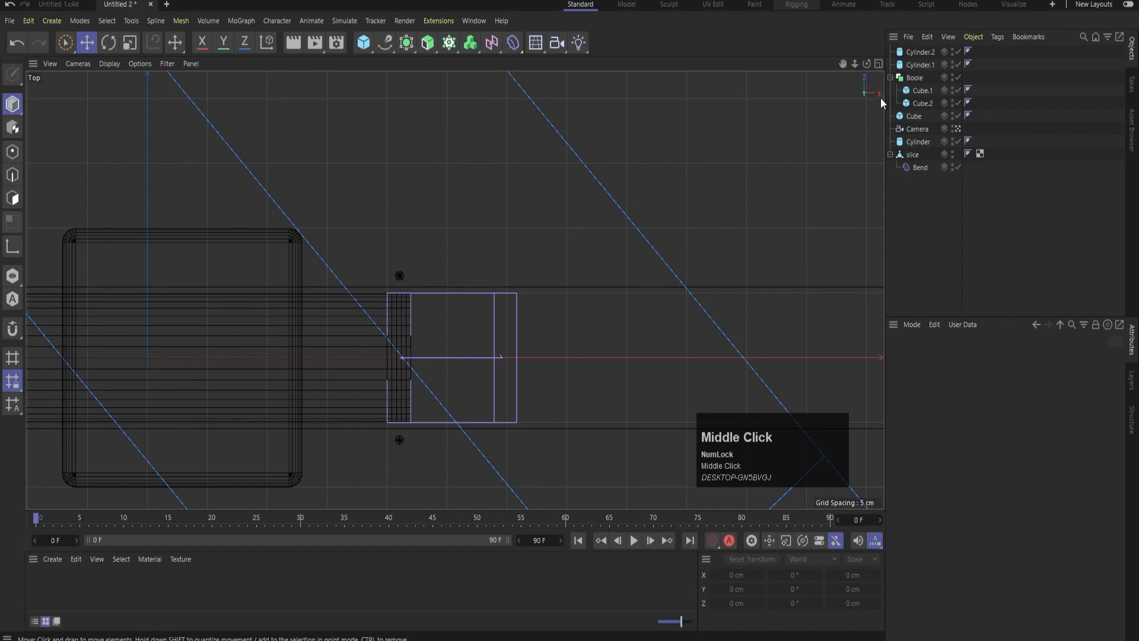
click(914, 64)
ctrl+click(914, 53)
scroll(359, 333, up, 3)
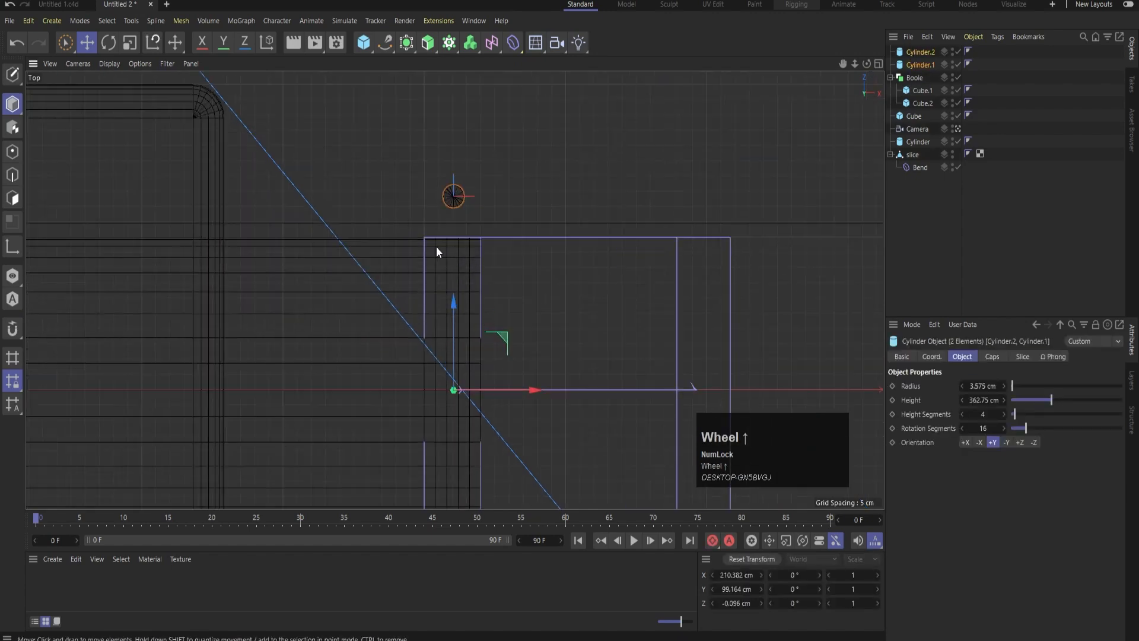
scroll(434, 246, up, 2)
drag(543, 484, 499, 484)
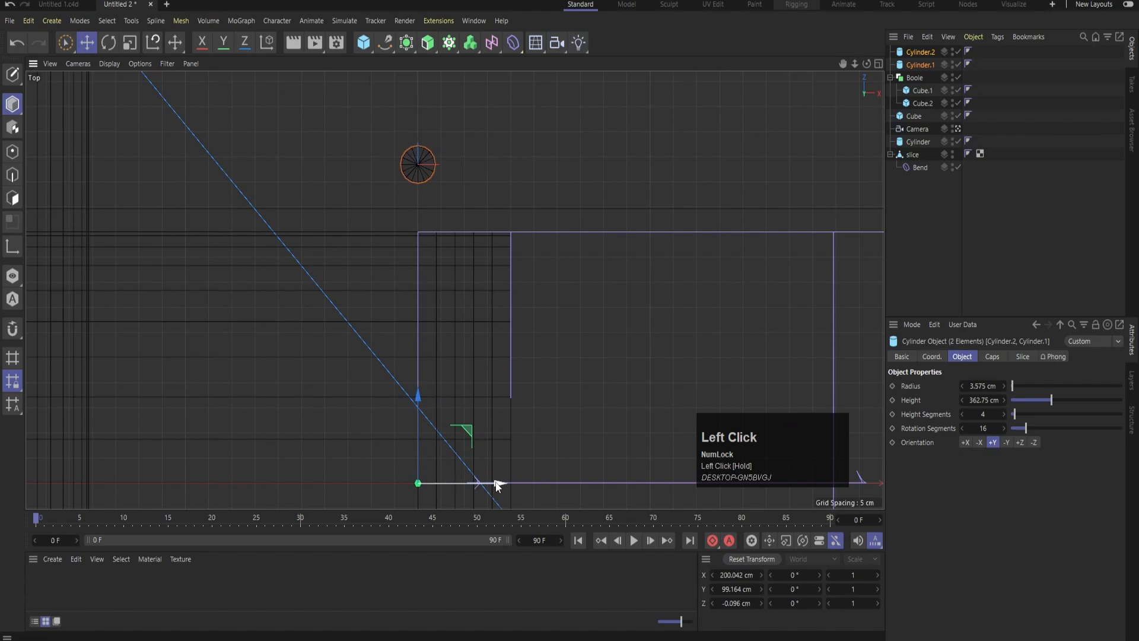
middle_click(507, 232)
middle_click(183, 198)
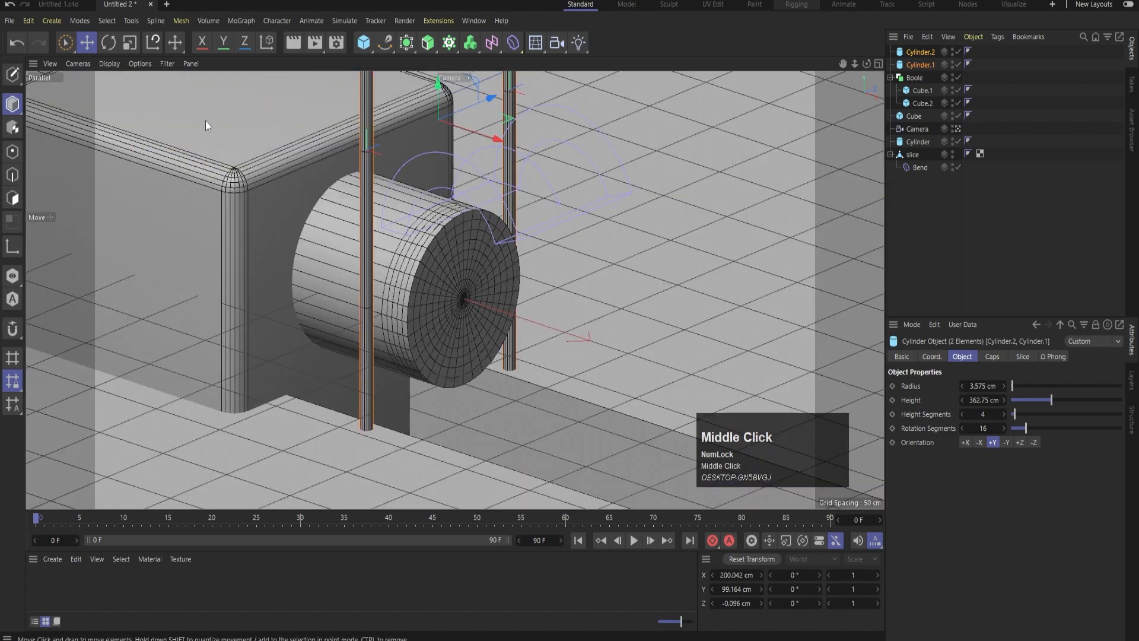
Add a 400 cm plane, rotate it 90° to stand upright and move it to about 200 cm on X
drag(355, 41, 478, 85)
key(r)
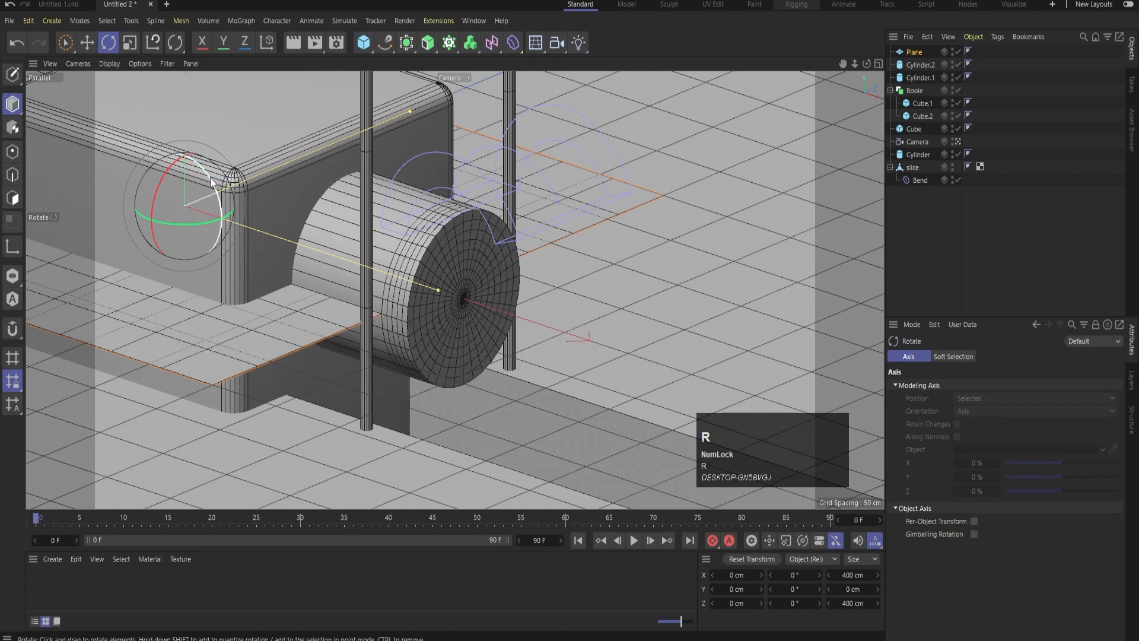
shift+drag(210, 180, 488, 354)
key(e)
middle_click(709, 259)
middle_click(719, 231)
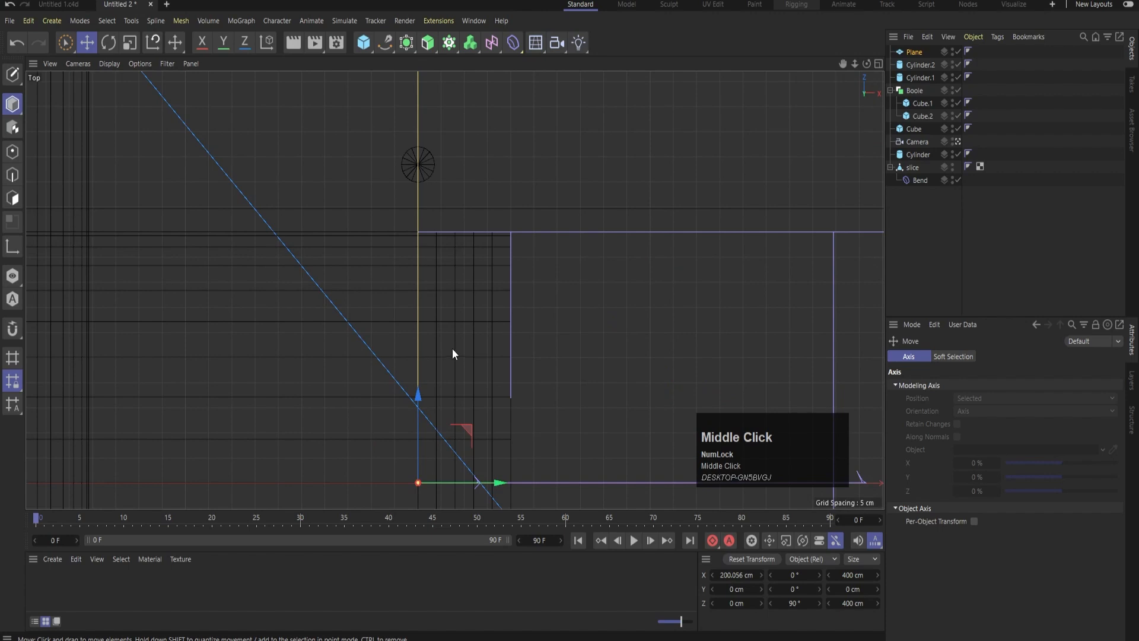
Narrow the upright plane to about 126 cm so it spans the gap between the two thin guide rods
scroll(453, 354, down, 5)
drag(447, 216, 454, 319)
key(Num_Lock)
middle_click(543, 246)
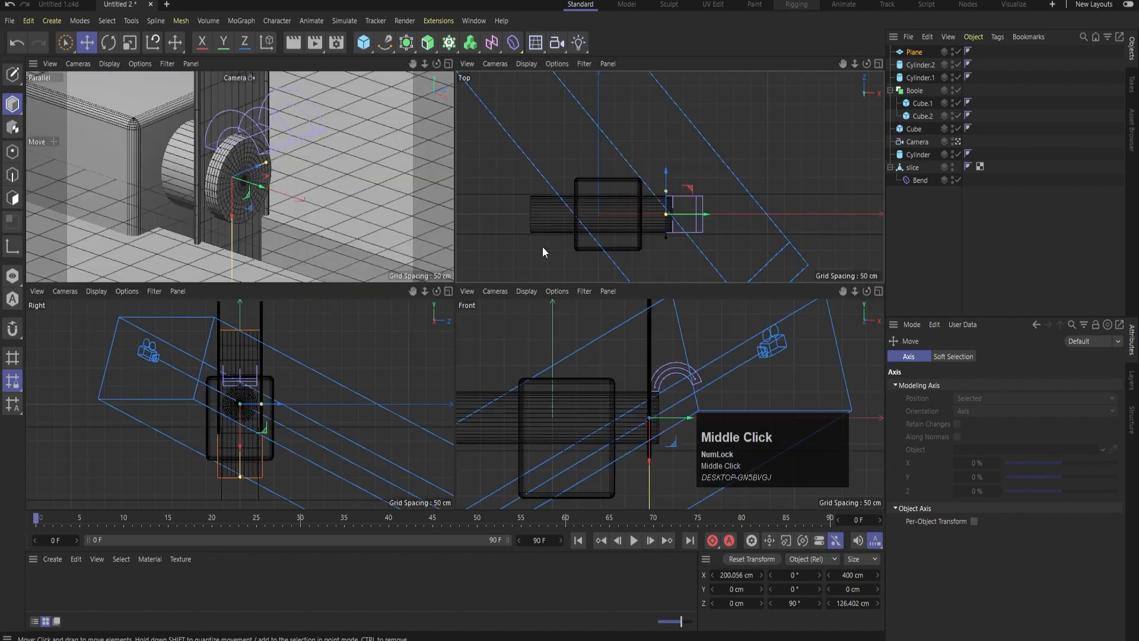
Raise the plane to about 248 cm on Y so its lower edge sits at the top of the cylinder
middle_click(271, 407)
scroll(437, 188, down, 2)
key(e)
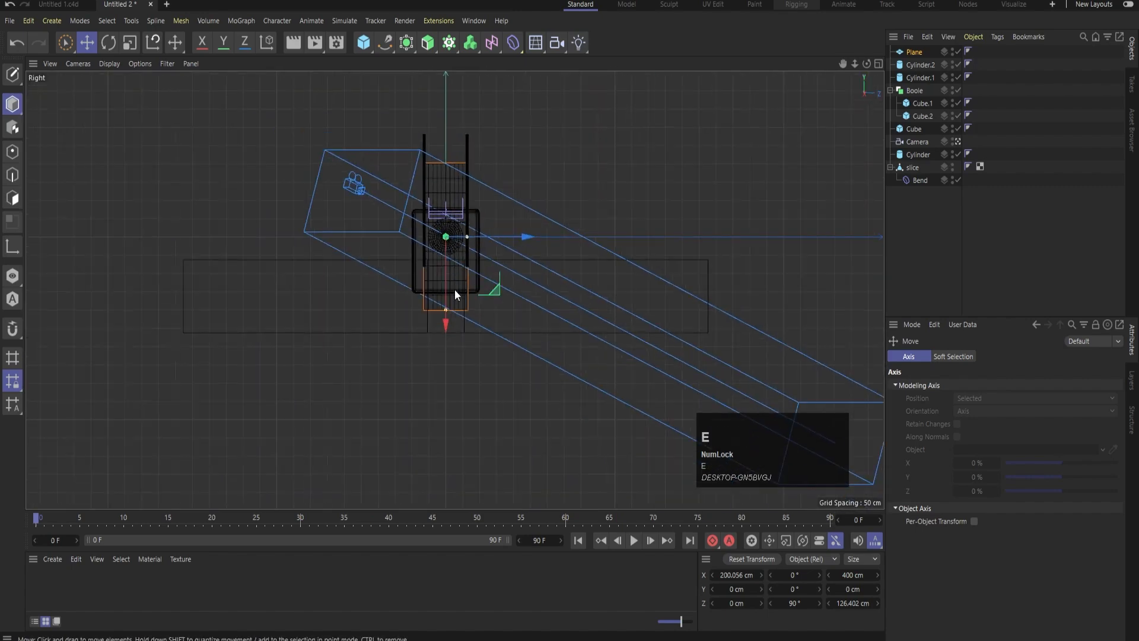
drag(448, 325, 438, 235)
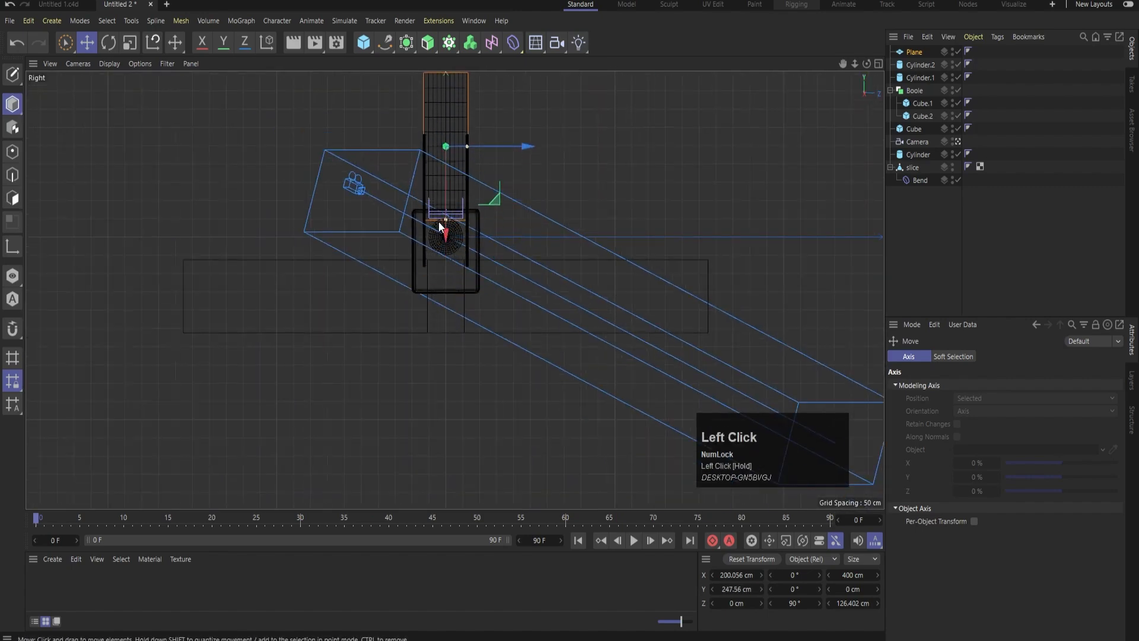
scroll(439, 218, down, 5)
middle_click(573, 212)
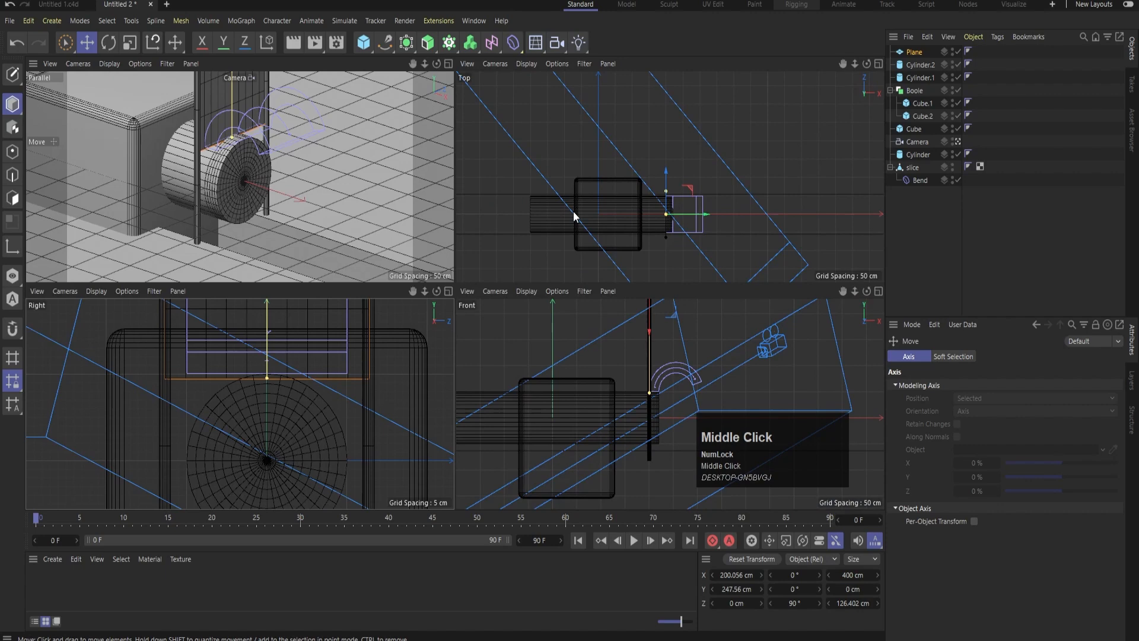
Fine-tune the plane's height in the front view to about 250 cm on Y, aligning its lower edge with the bend's base
middle_click(692, 425)
scroll(445, 224, up, 5)
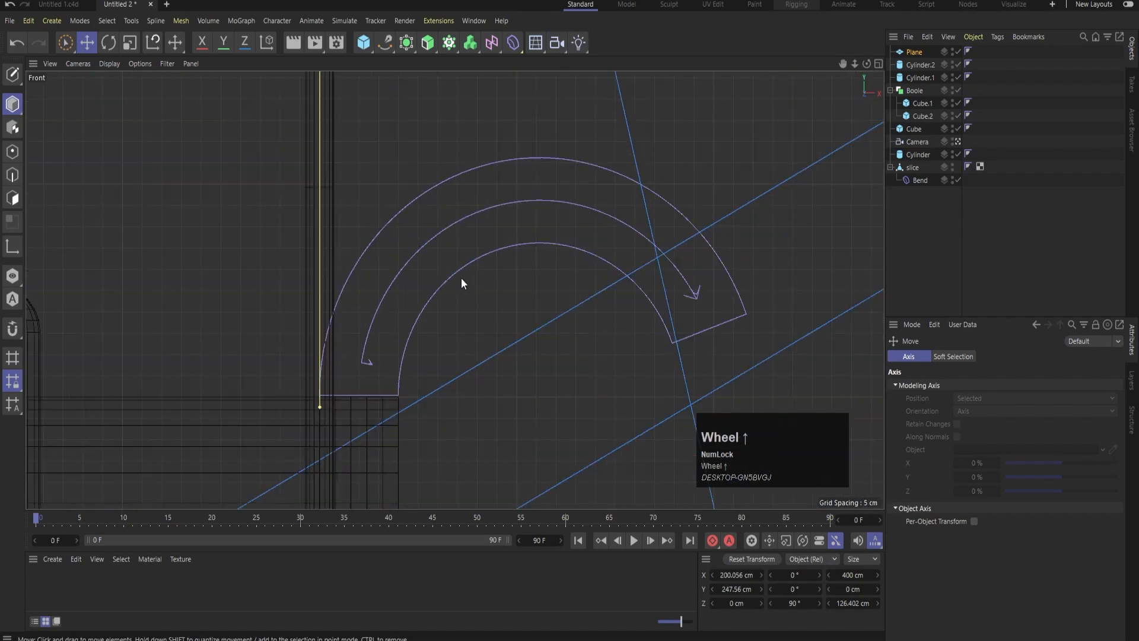
scroll(450, 279, down, 5)
click(401, 144)
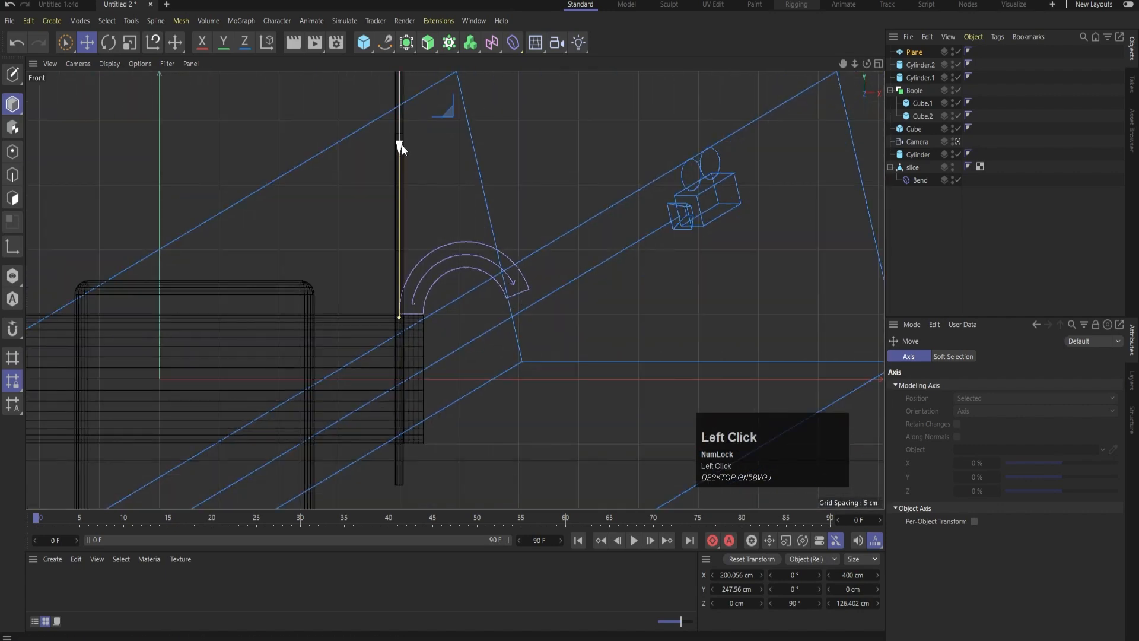
drag(401, 144, 394, 145)
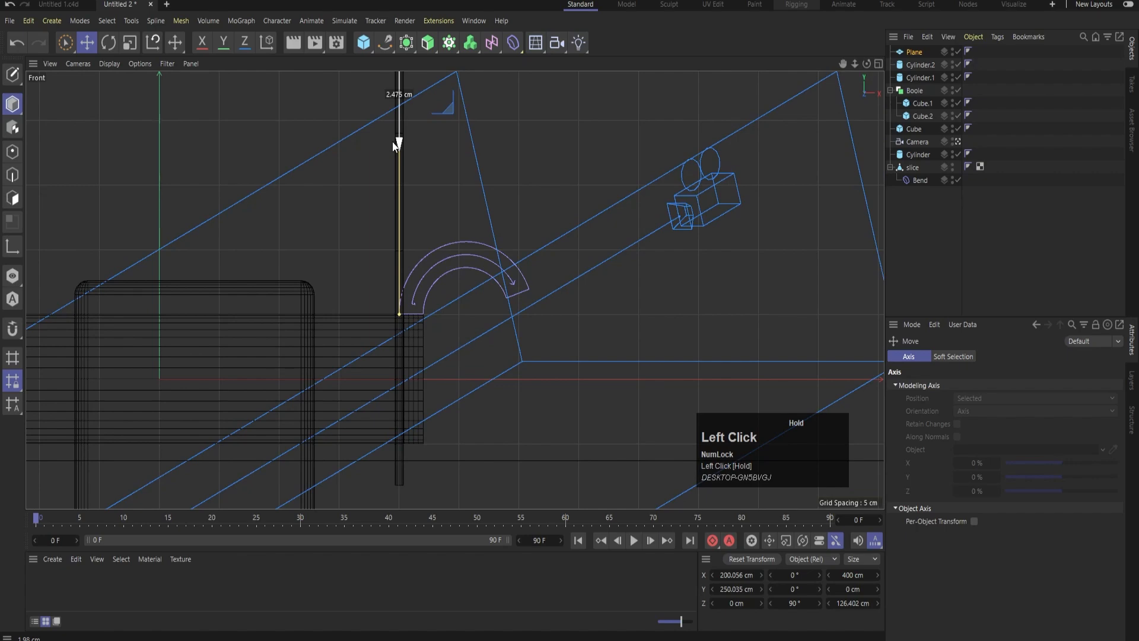
scroll(450, 279, up, 8)
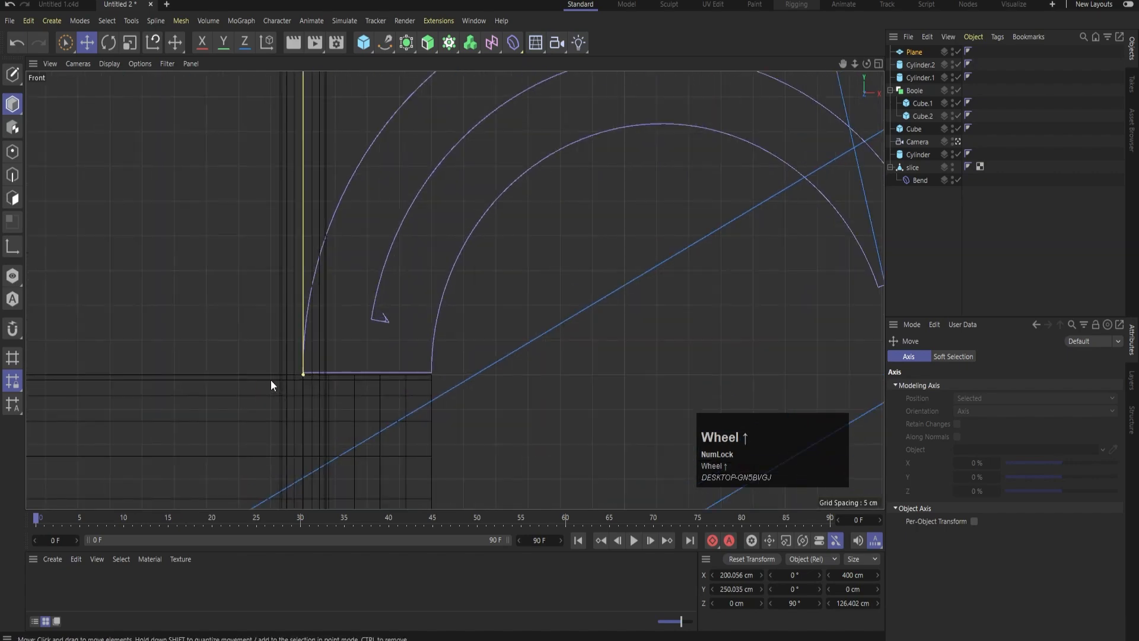
middle_click(379, 222)
middle_click(413, 207)
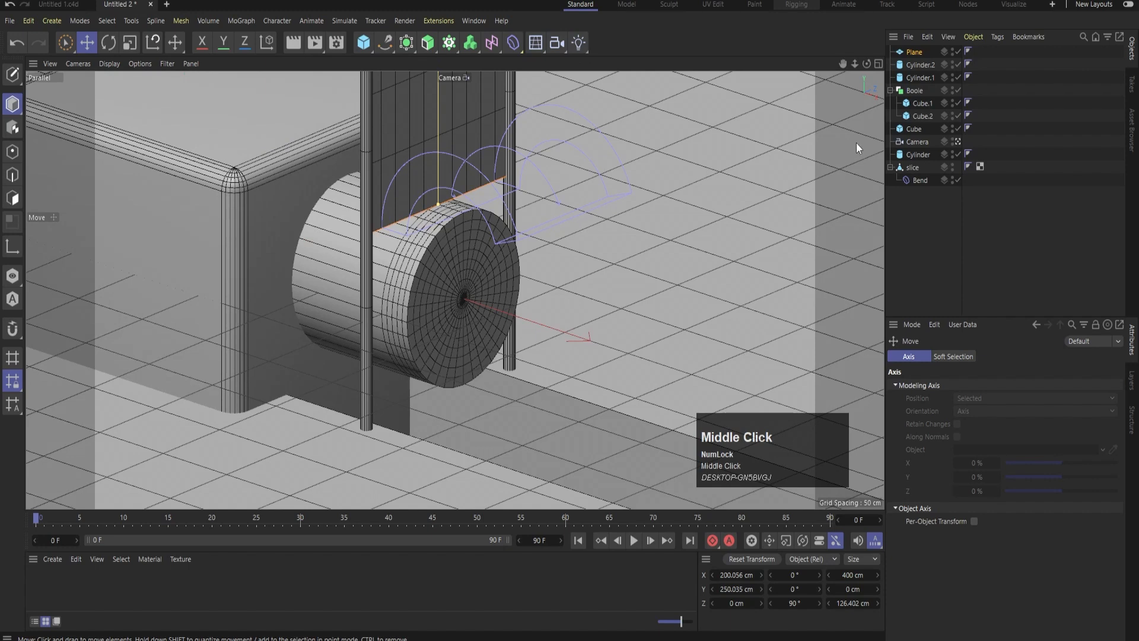
Move the plane directly above the slice in the object hierarchy and group the two objects in a null
drag(910, 52, 899, 164)
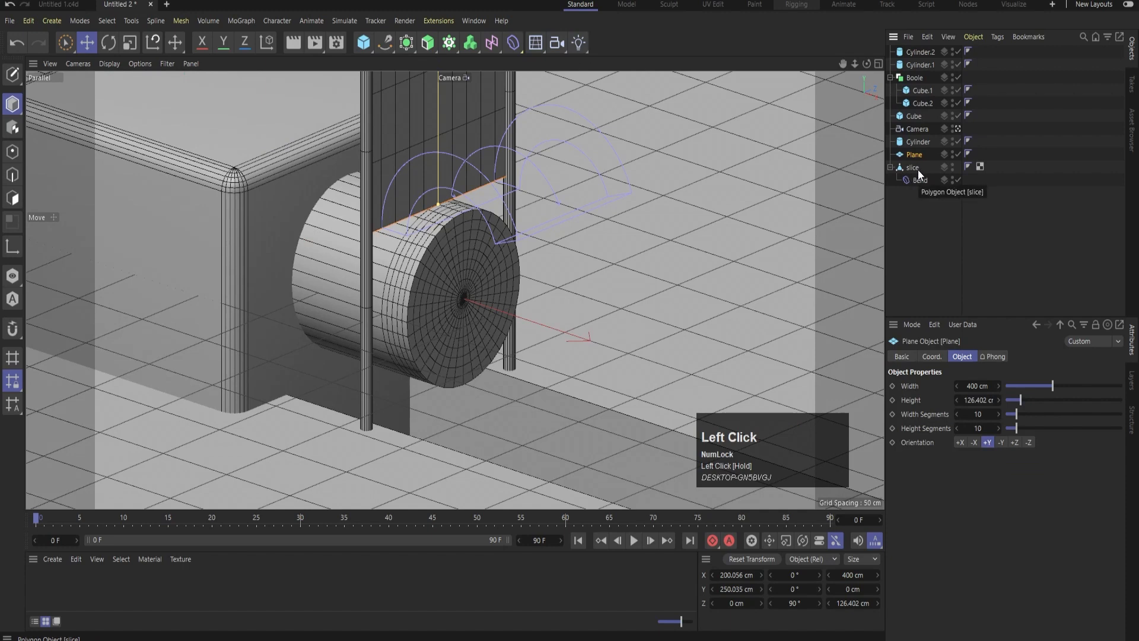
click(913, 167)
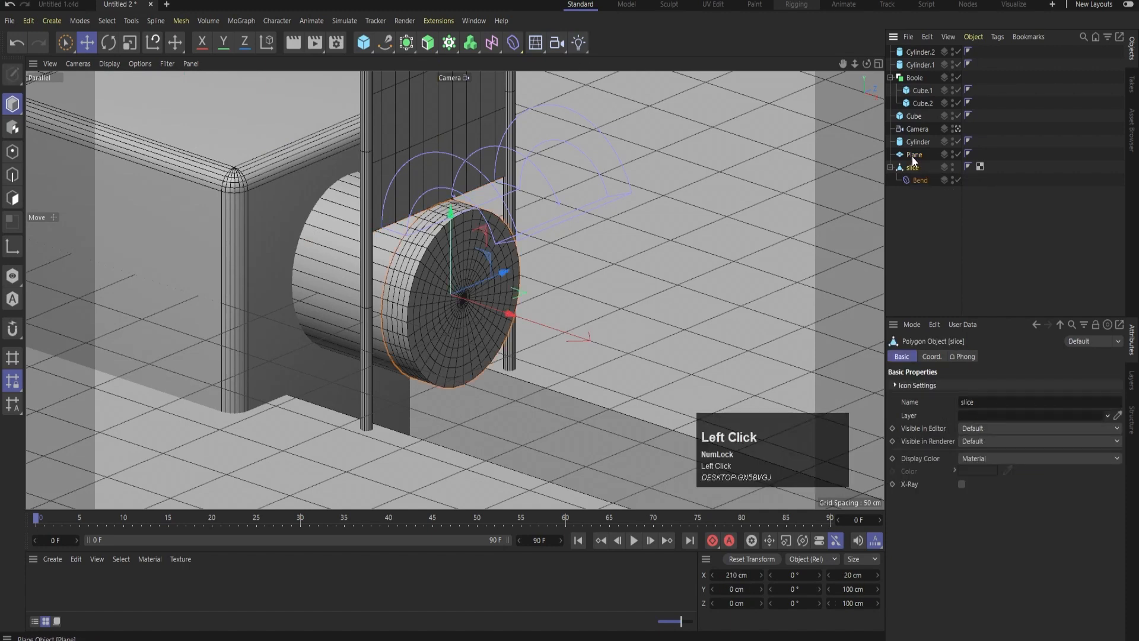
shift+click(912, 155)
key(alt)
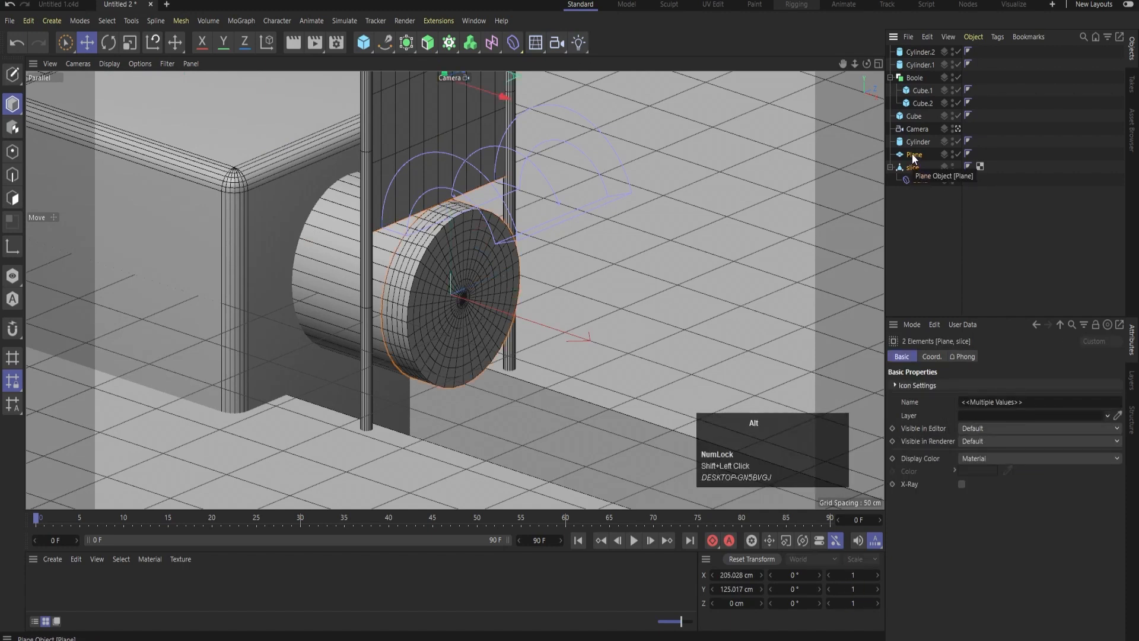
key(alt+g)
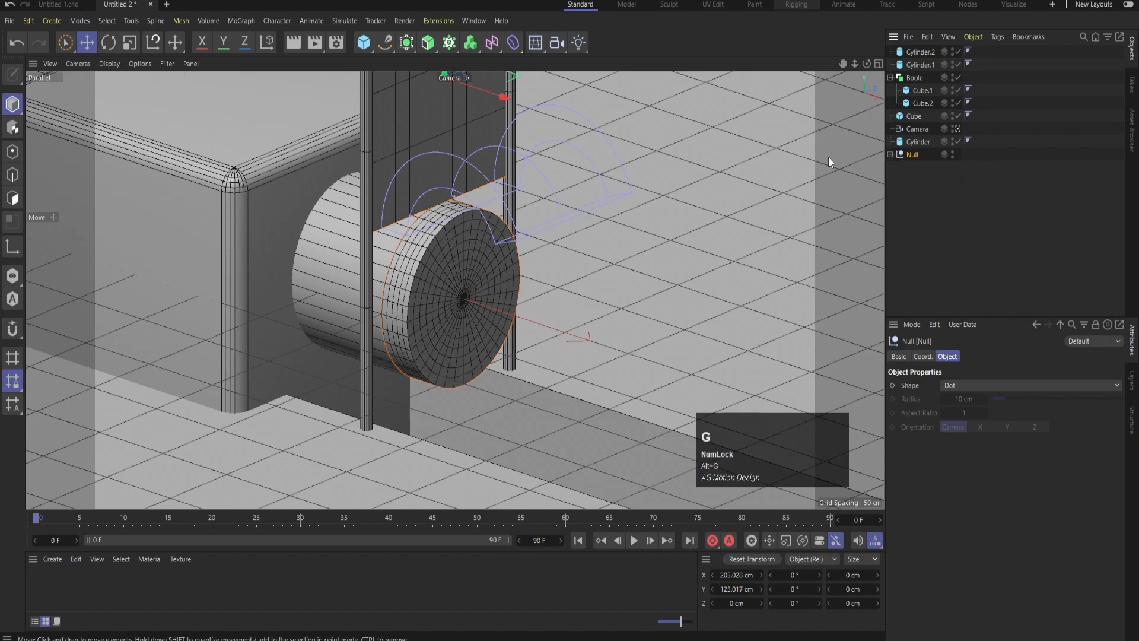
Move the Bend deformer out of the slice to sit directly under the null, and take the plane out of the null
click(890, 155)
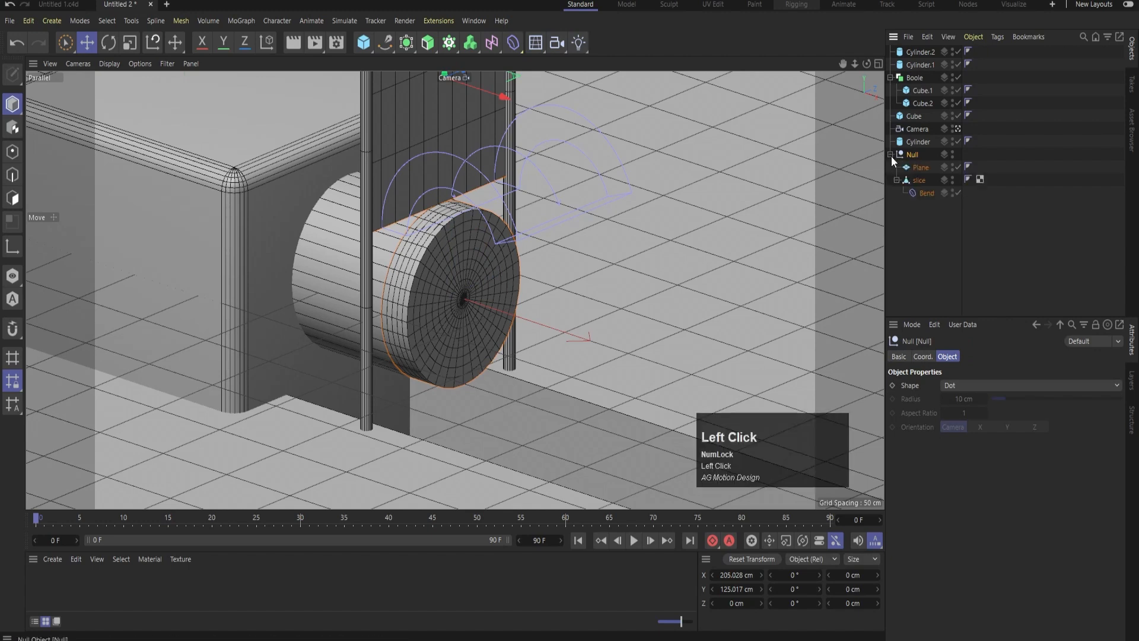
click(927, 193)
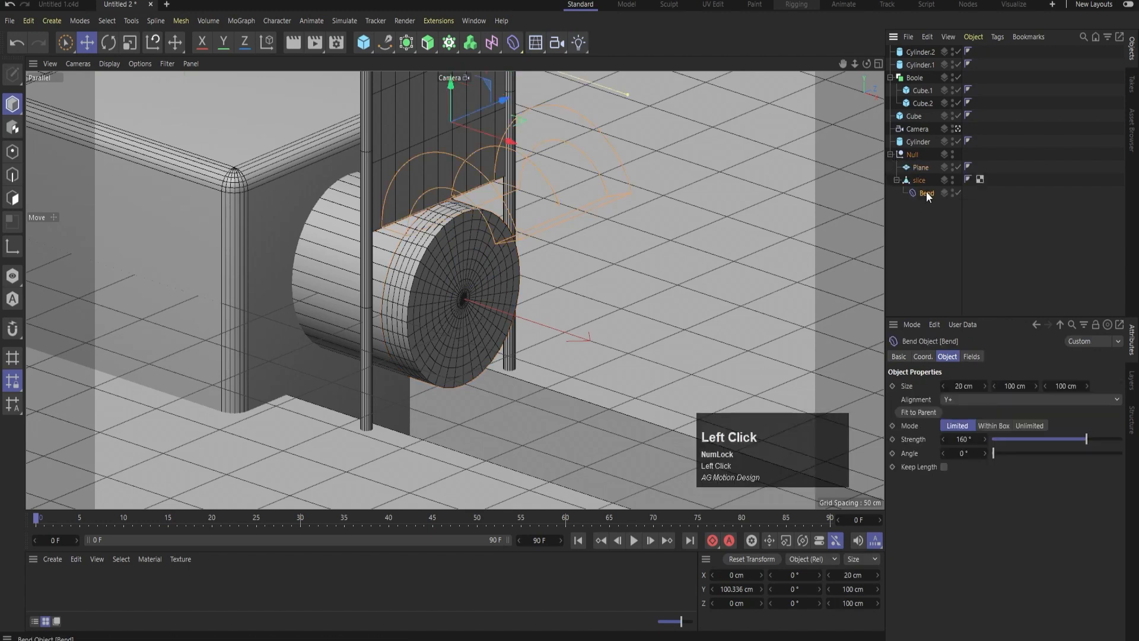
drag(927, 193, 897, 150)
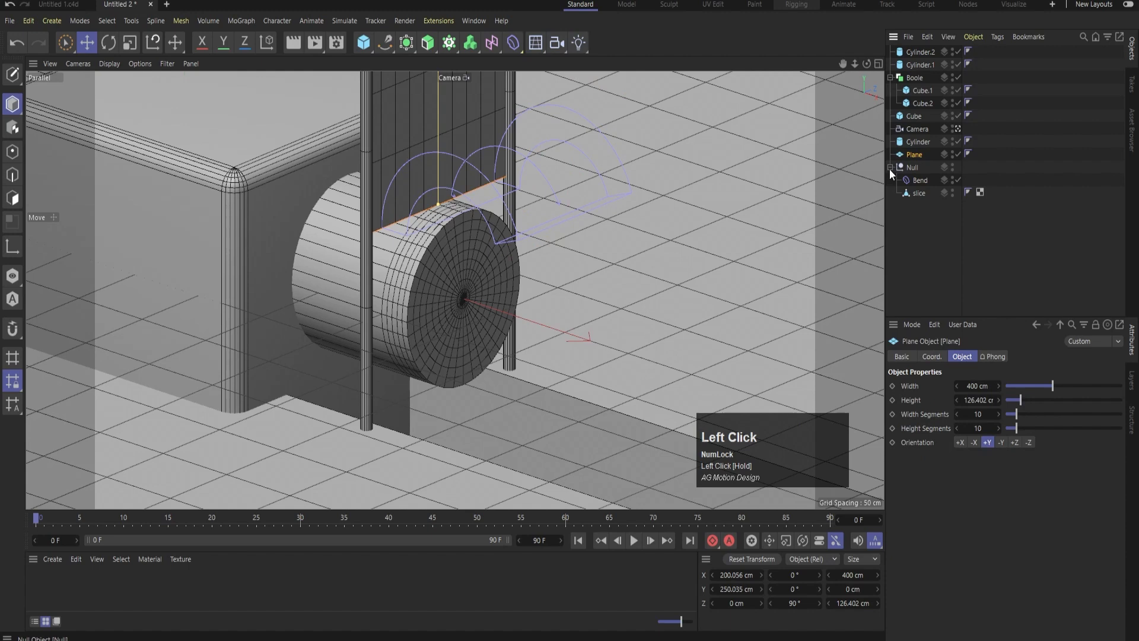
Try grouping the plane with the null, and undo back to the plane being inside the null
click(889, 168)
click(910, 168)
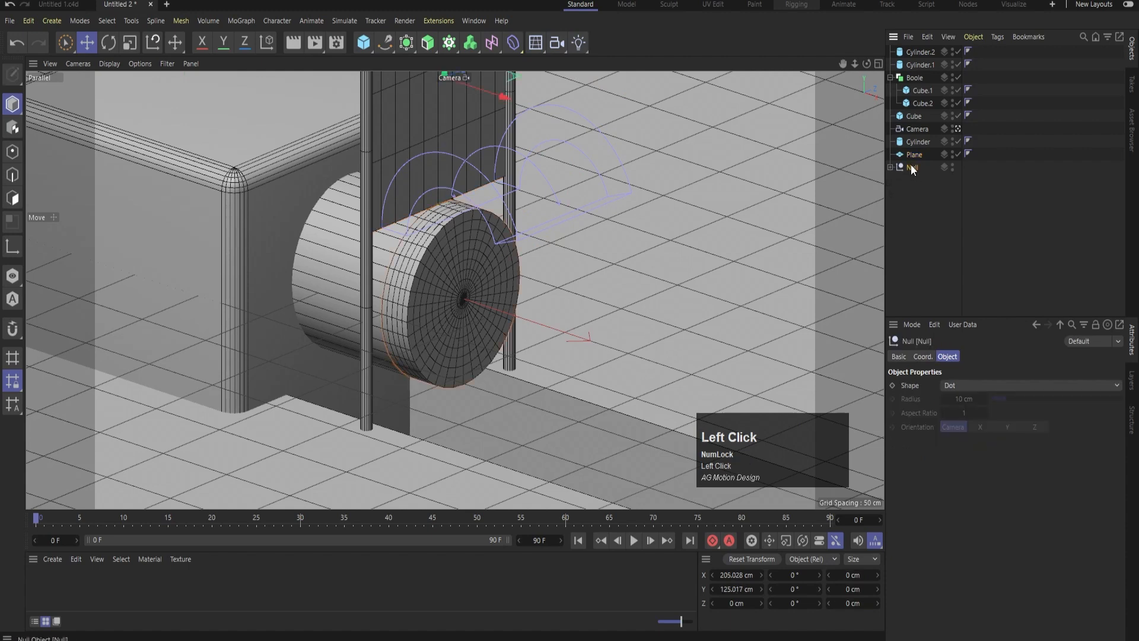
shift+click(913, 154)
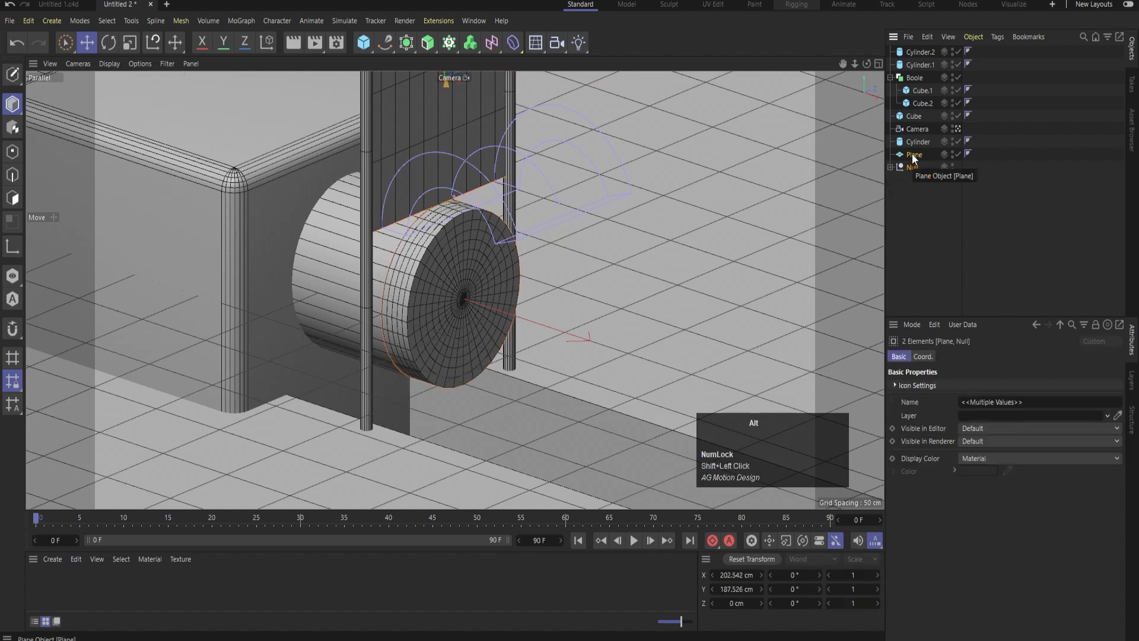
key(alt+g)
key(ctrl+z)
key(ctrl+z)
key(ctrl+z)
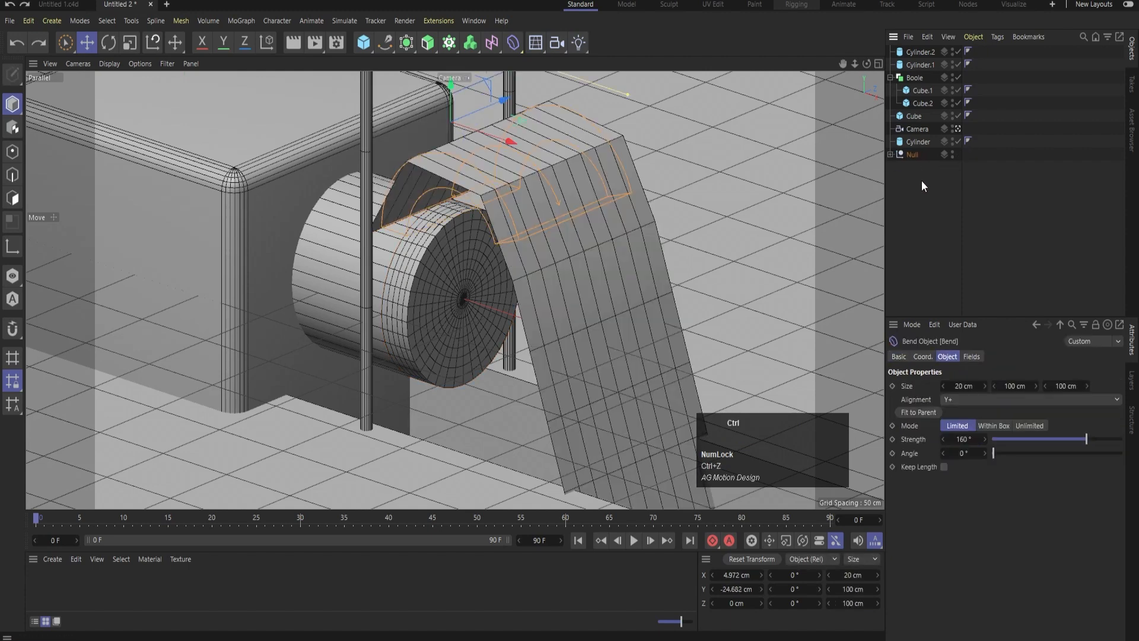
Take the plane out of the null and place it just above, keeping the Bend deformer and slice grouped
click(890, 154)
click(920, 181)
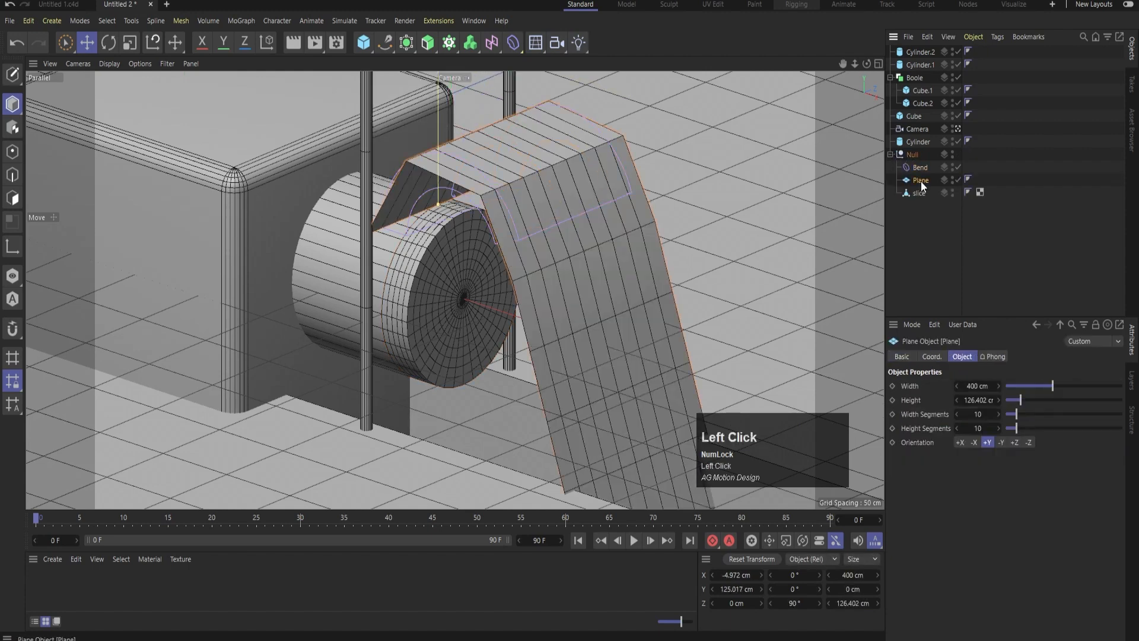
drag(922, 181, 909, 169)
key(ctrl+z)
drag(898, 148, 899, 149)
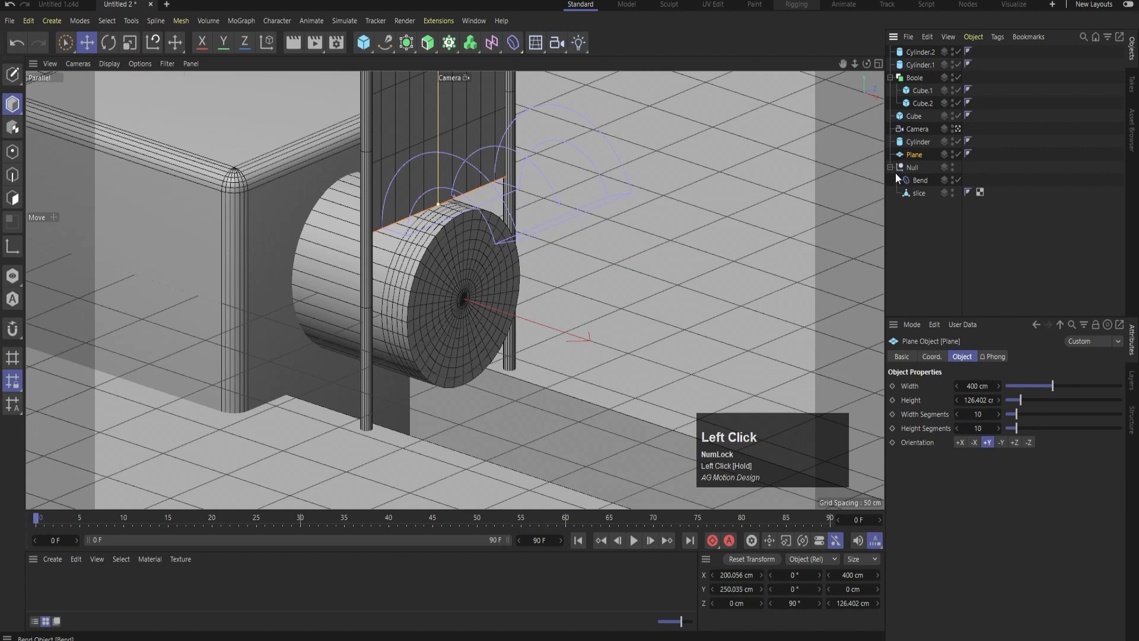
Examine how the plane's lower edge lines up with the Bend deformer in the front view
click(916, 177)
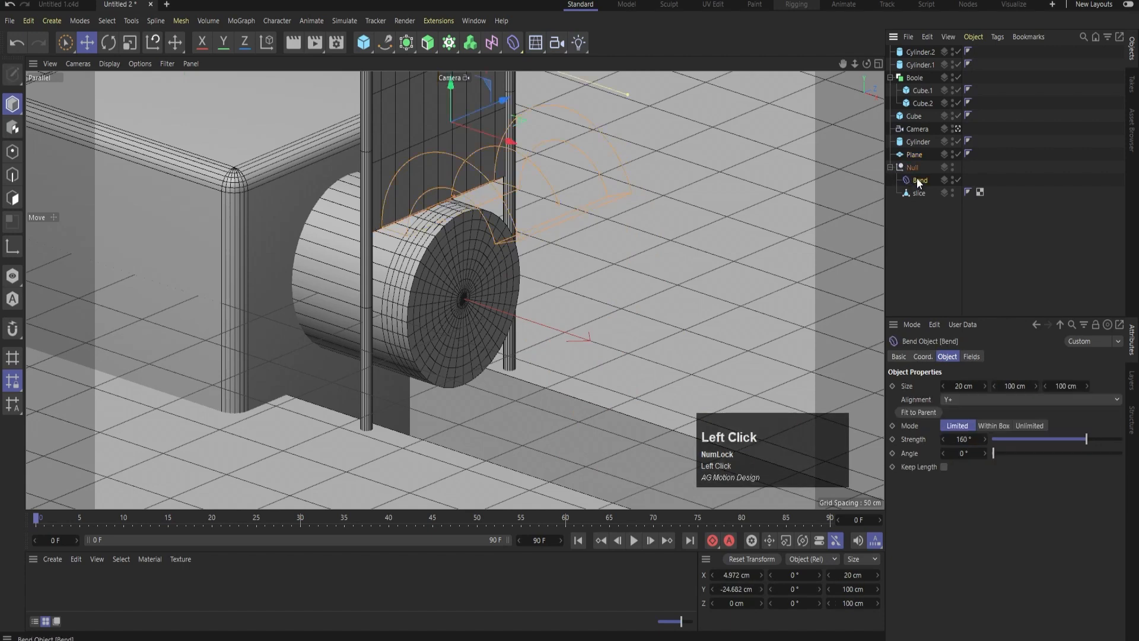
click(917, 155)
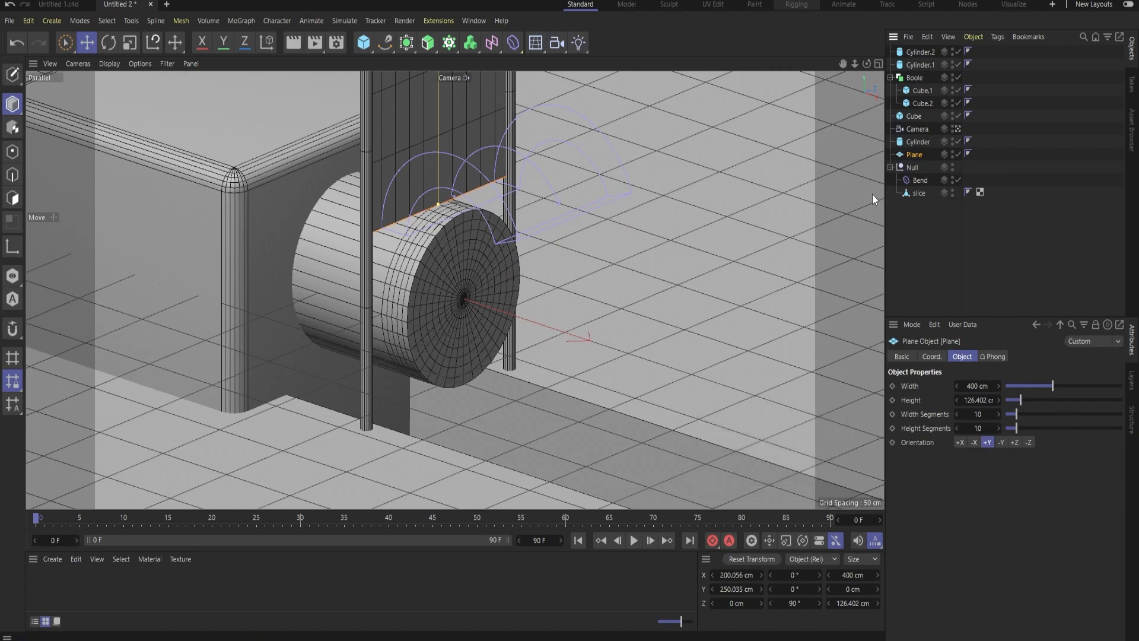
middle_click(668, 170)
middle_click(635, 363)
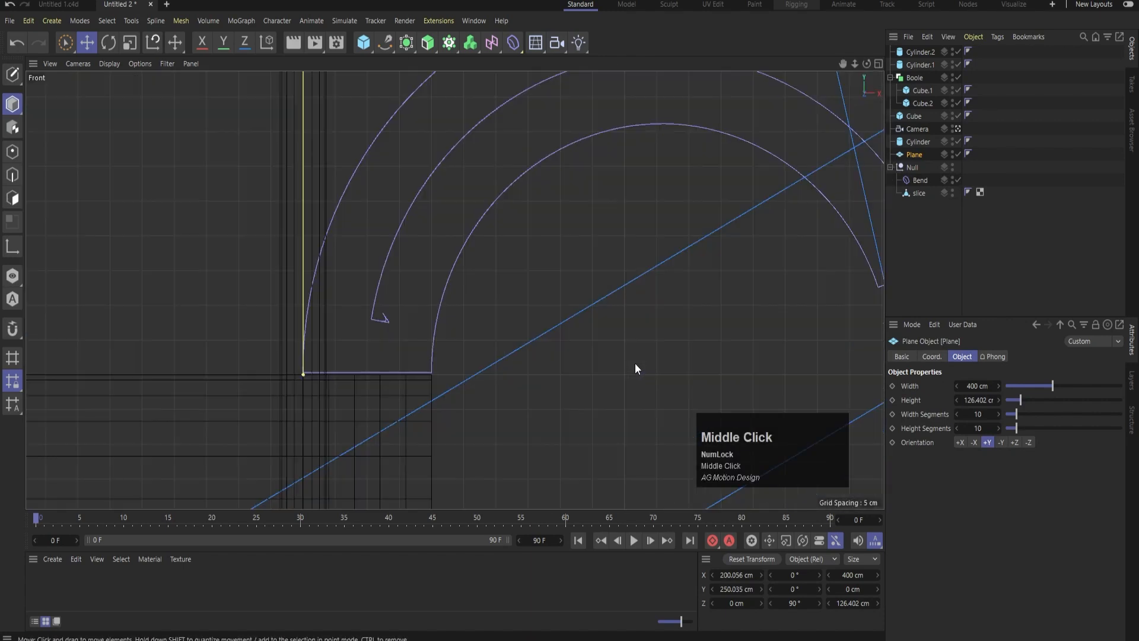
scroll(425, 291, down, 3)
scroll(506, 261, down, 5)
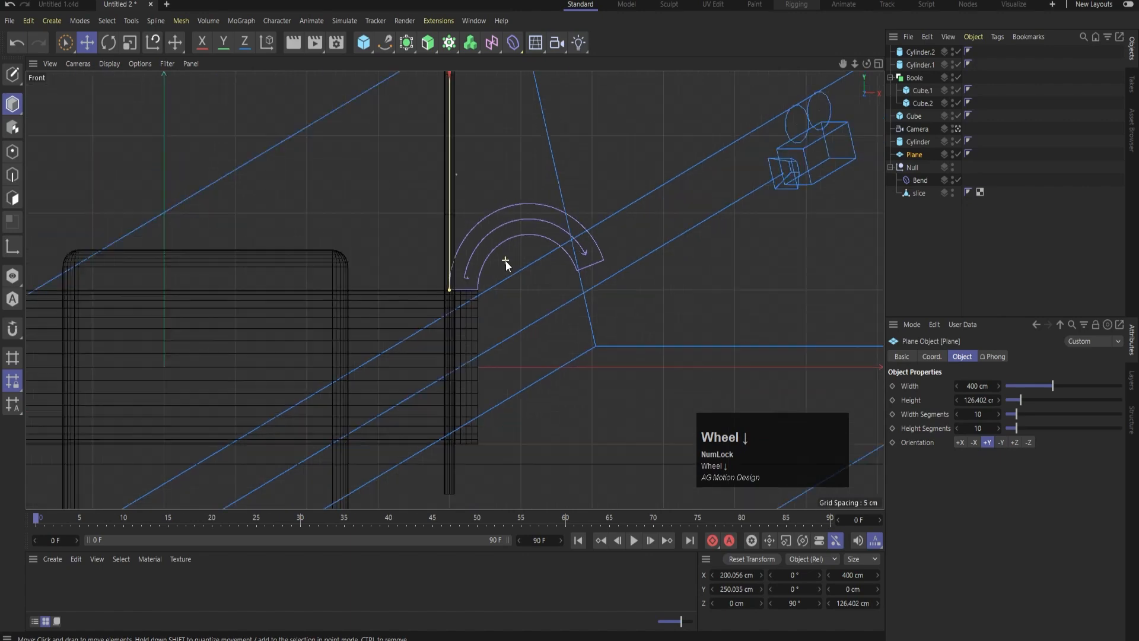
middle_click(488, 212)
middle_click(422, 224)
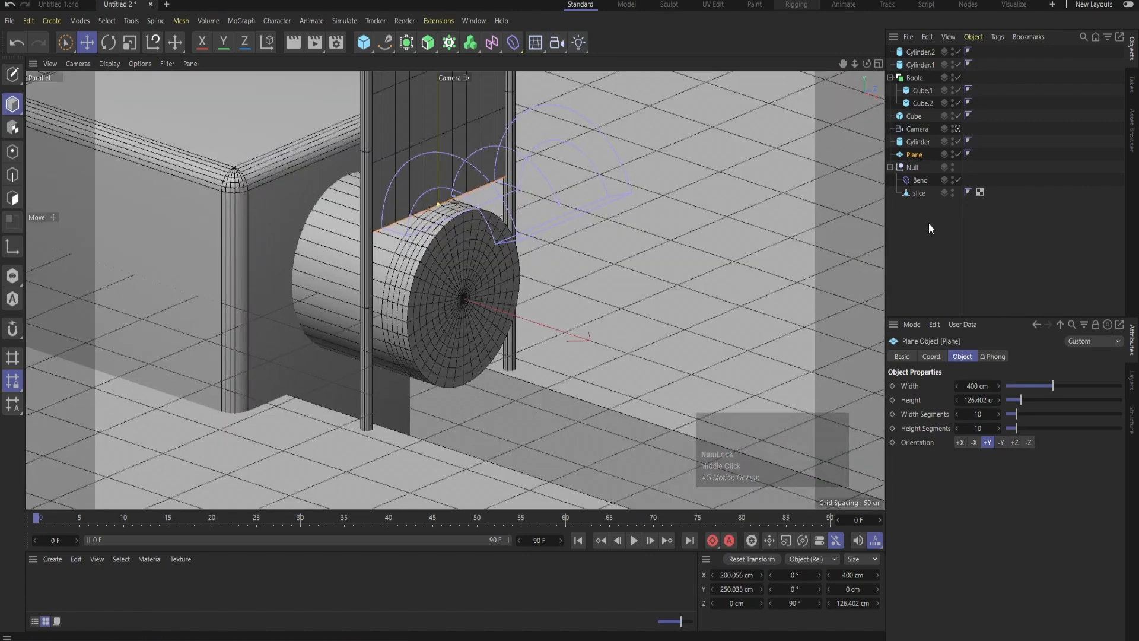
Freeze all transformations of the plane and of the Bend deformer
click(928, 251)
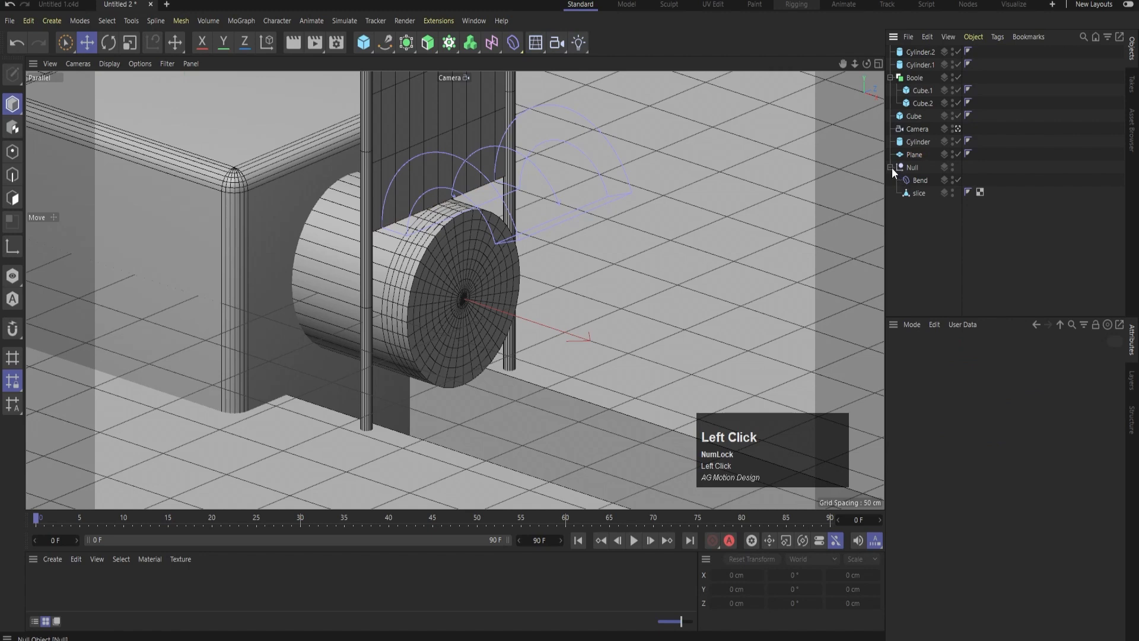
click(913, 157)
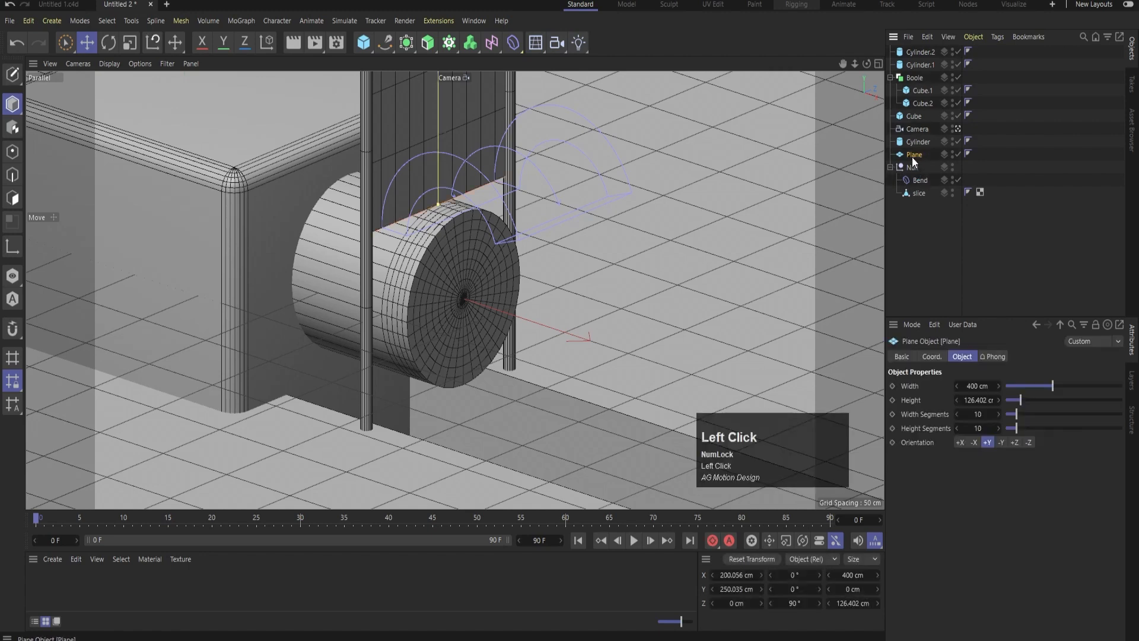
click(932, 356)
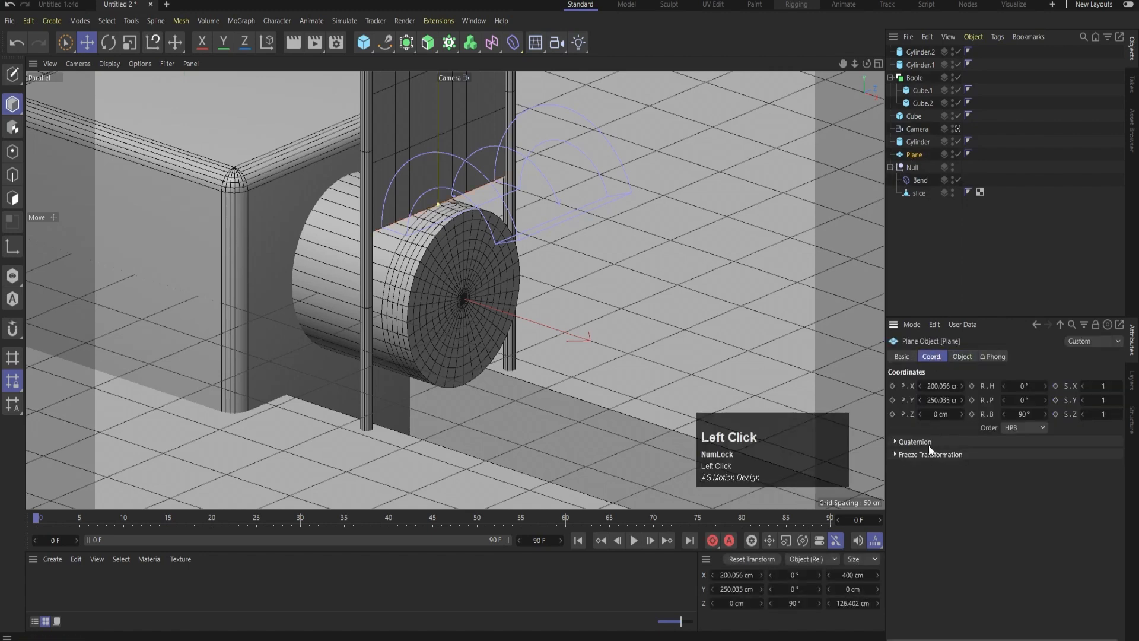
click(910, 454)
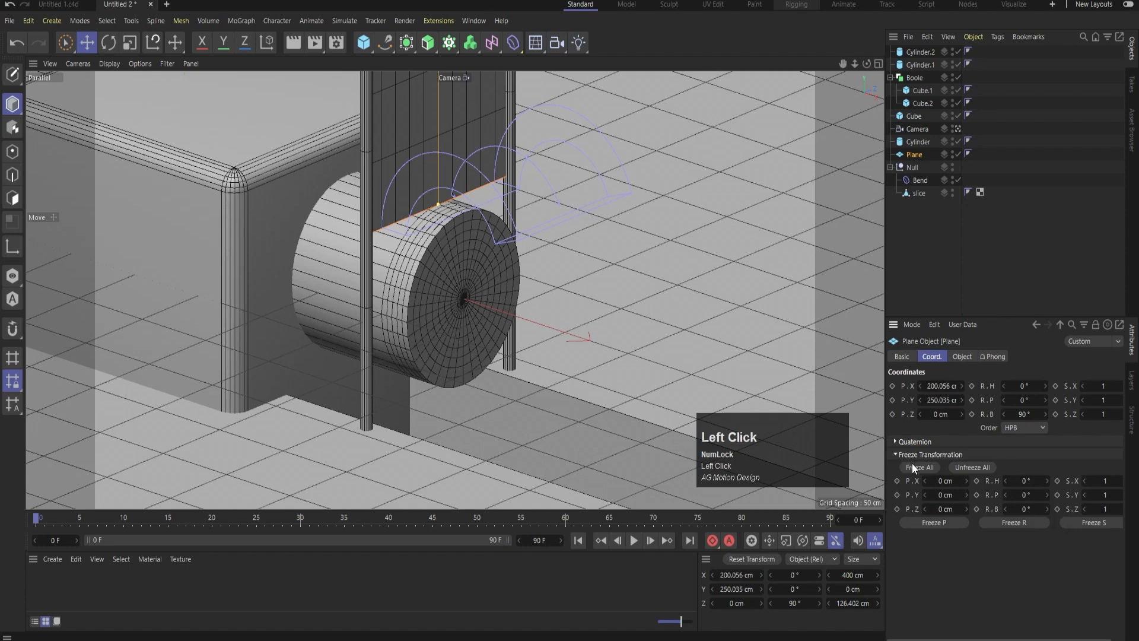
click(912, 467)
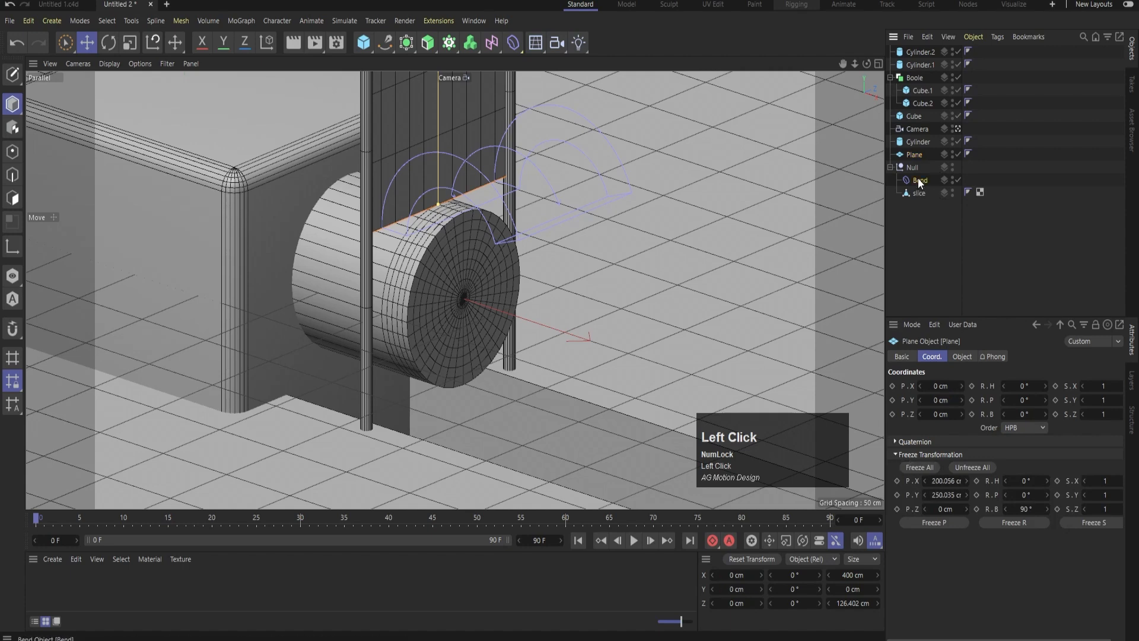
click(919, 180)
click(920, 469)
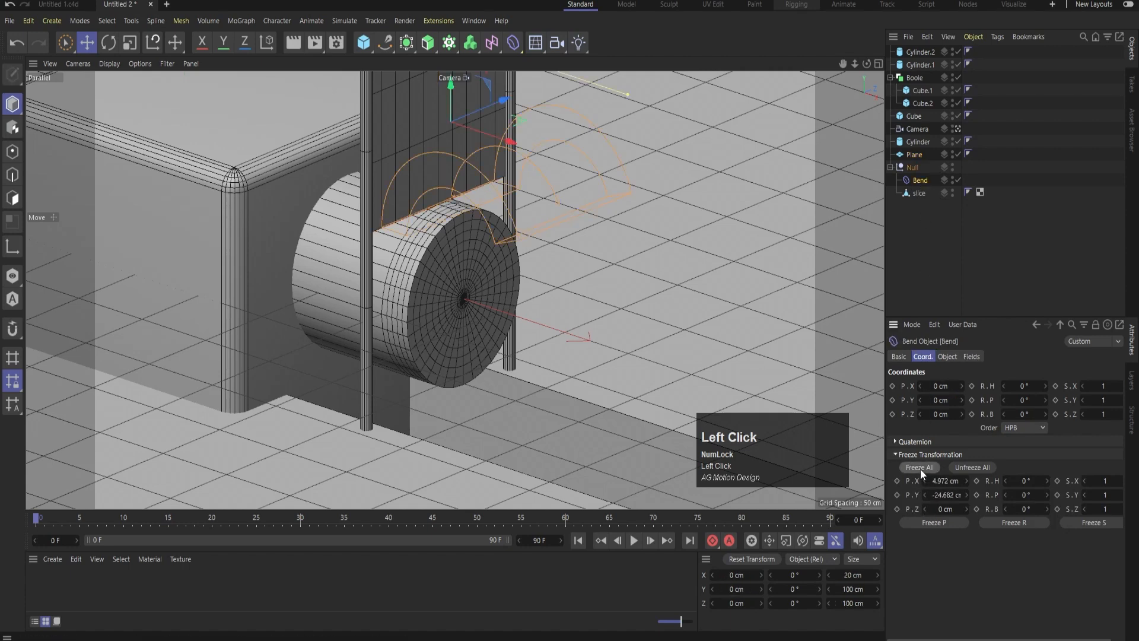
Test moving the Bend deformer down on Y, undo it, and keyframe its Y position of 0 cm at frame 0
drag(454, 94, 456, 117)
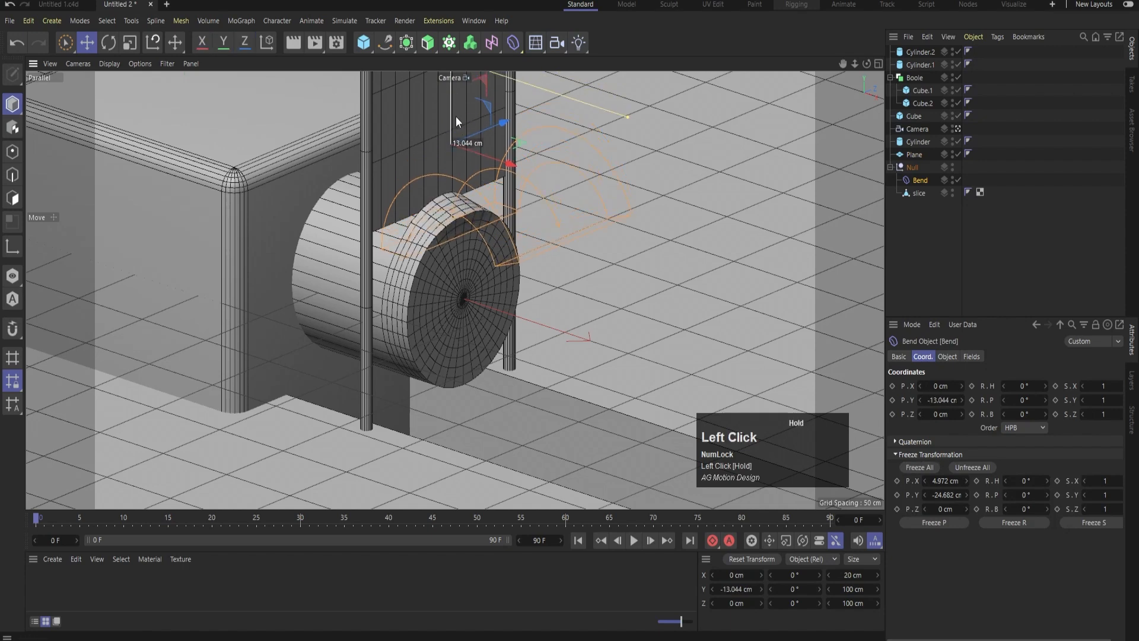
key(ctrl+z)
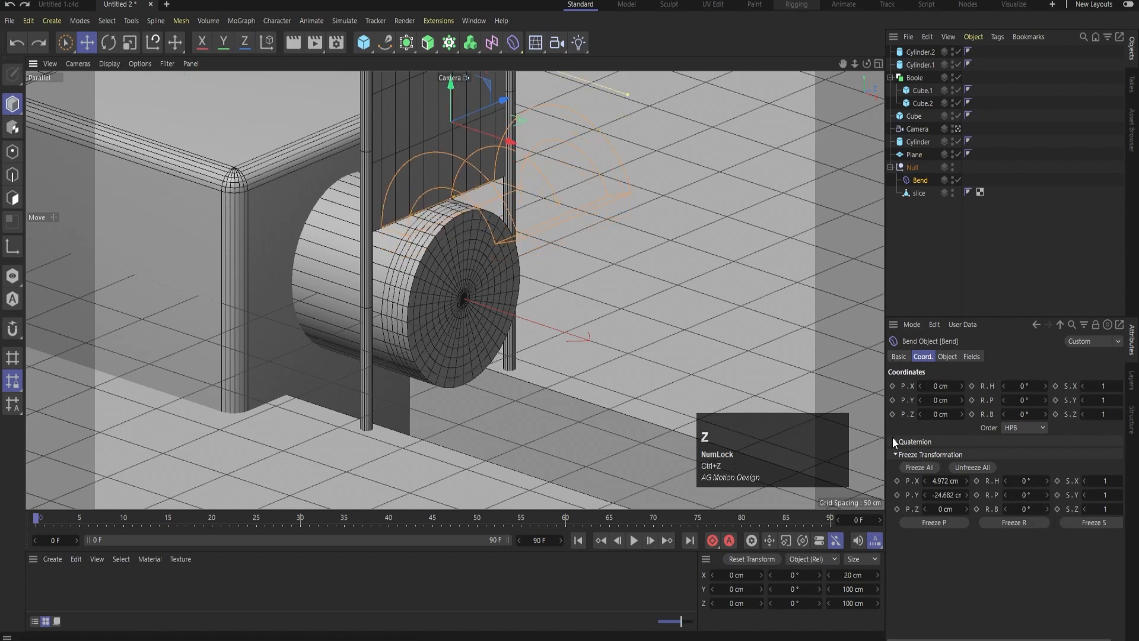
click(892, 401)
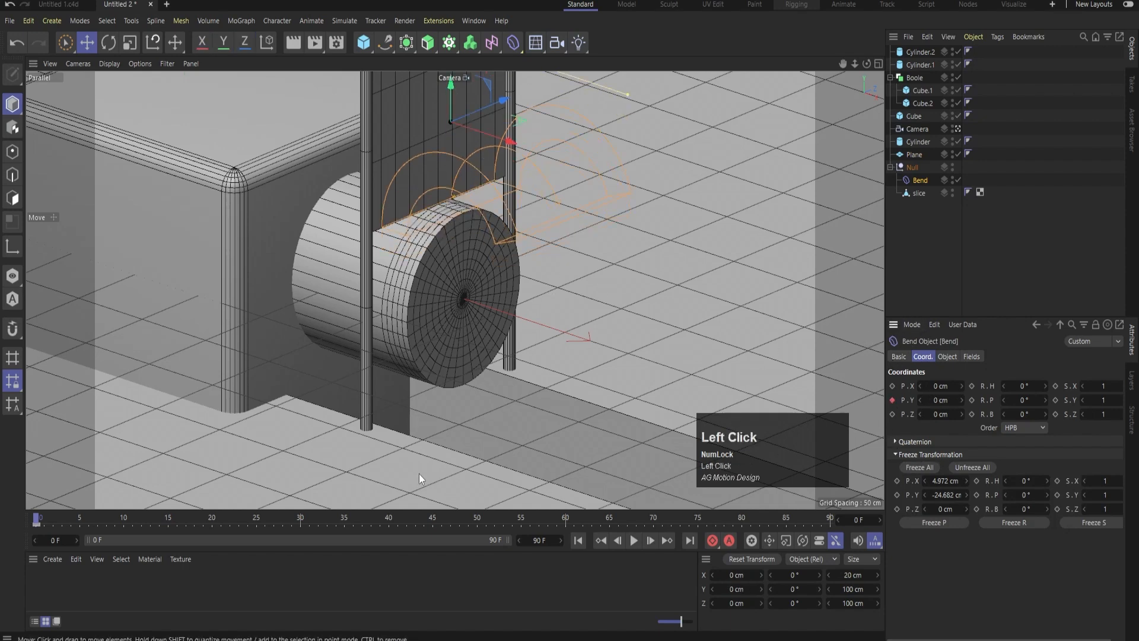
Keyframe the Bend deformer's Y position at -200 cm on frame 60, play the animation, and return to the start
click(566, 516)
drag(943, 401, 889, 402)
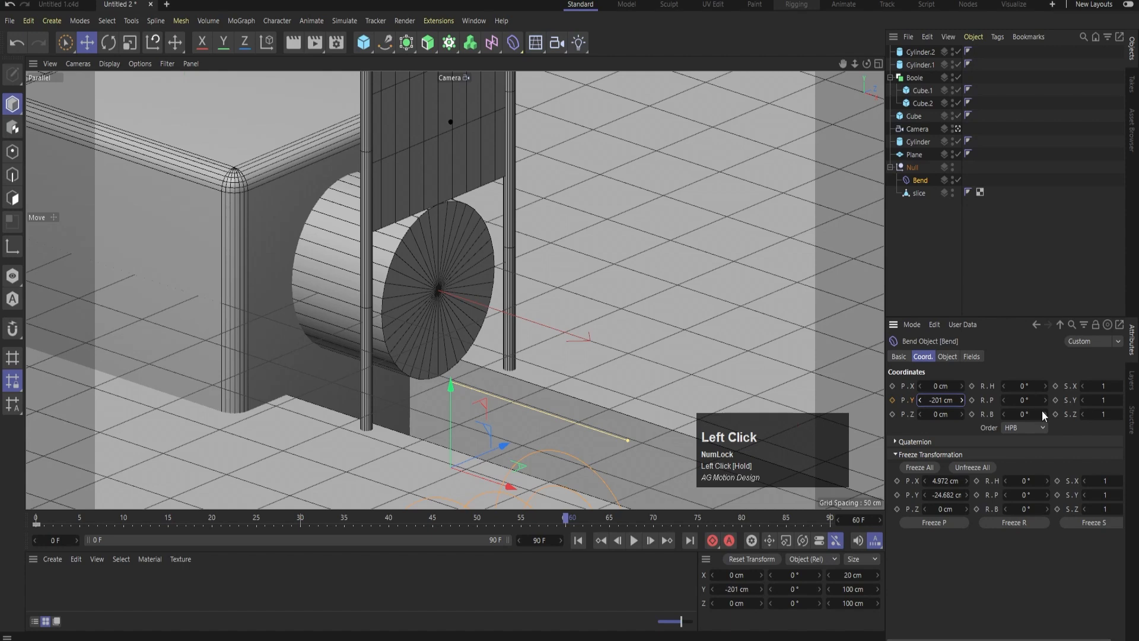
text(-)
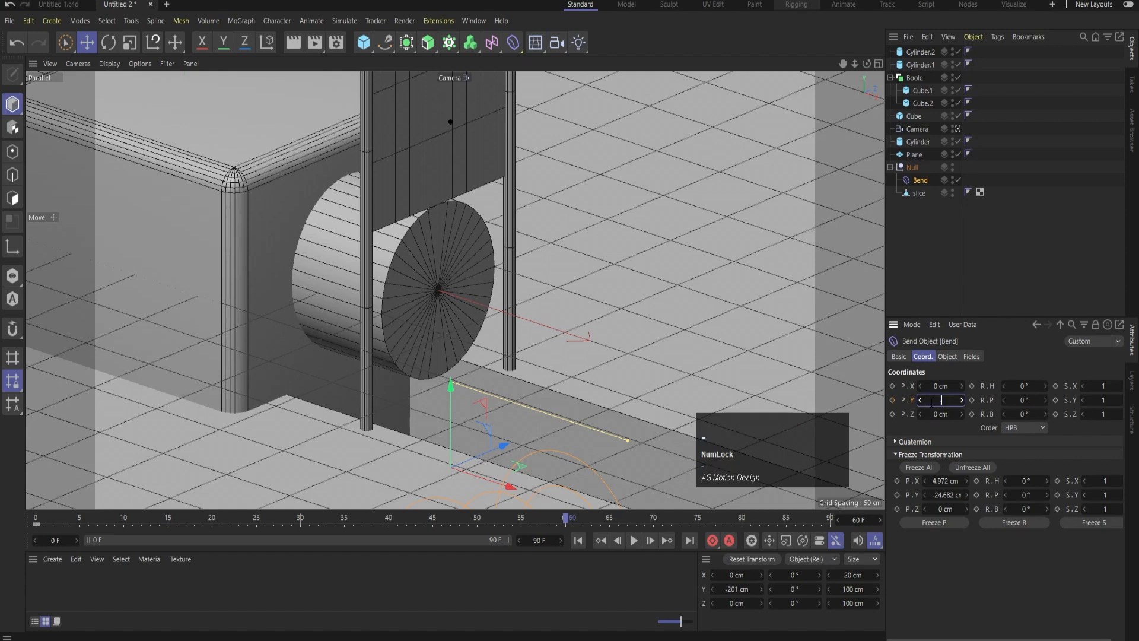
text(200)
key(Return)
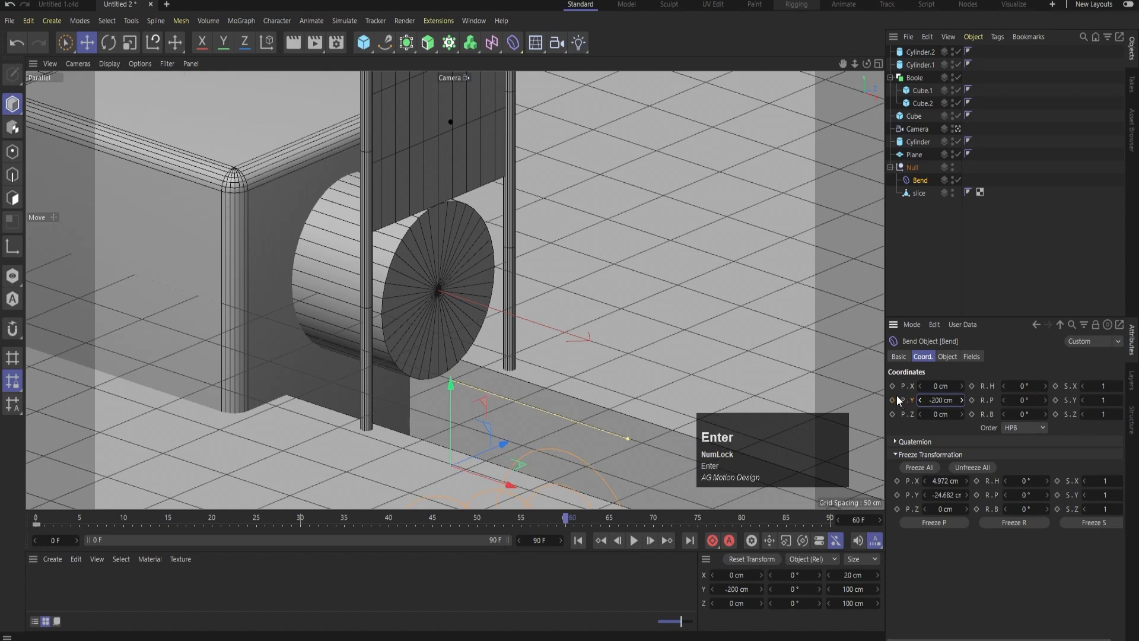
click(893, 396)
click(637, 540)
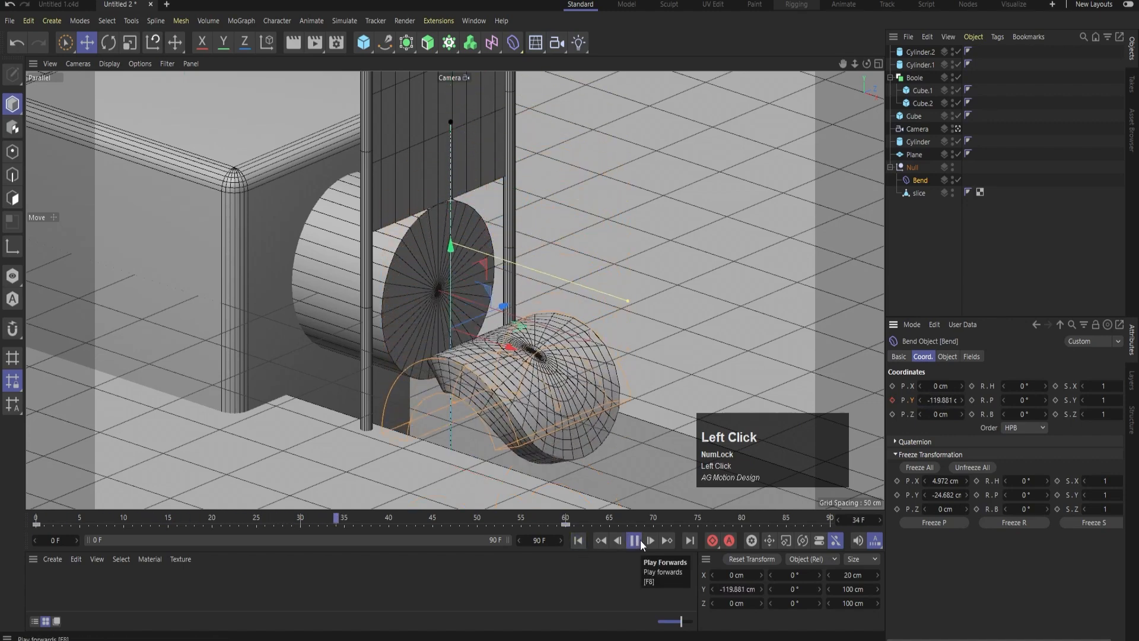
click(640, 540)
click(579, 540)
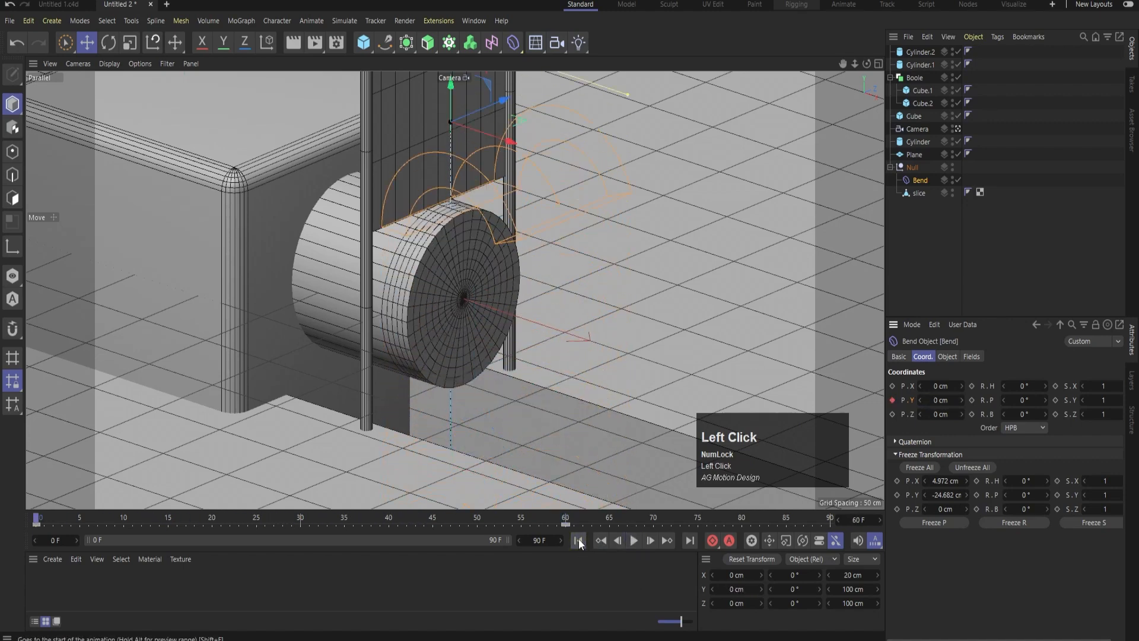
Try setting the plane's Y position to -200 cm at frame 60, and reset it to 0 cm
click(911, 154)
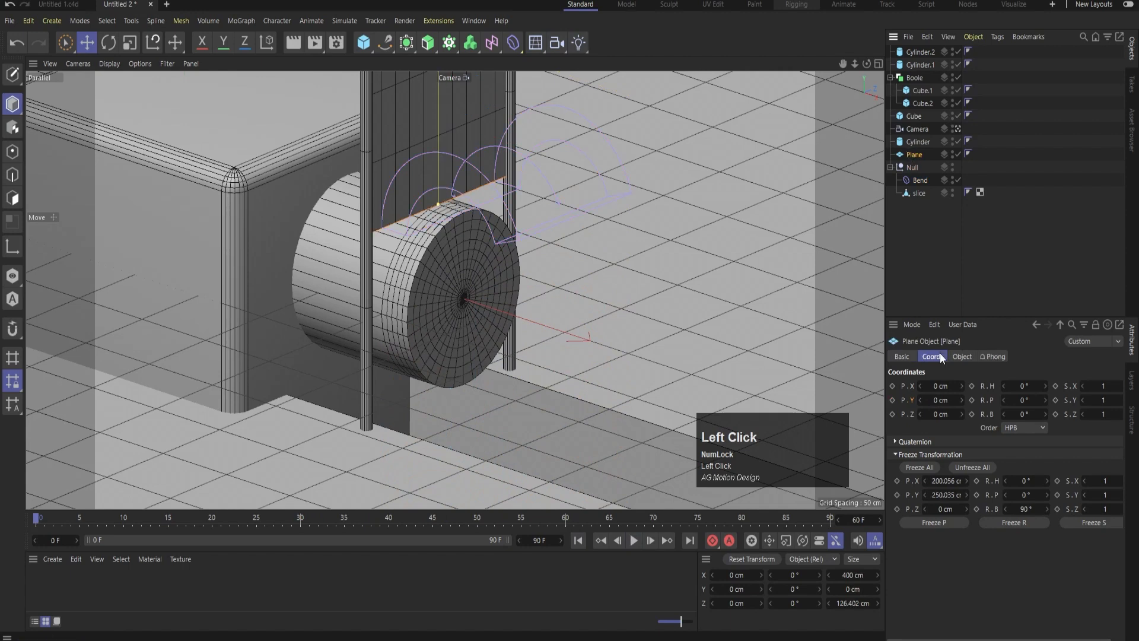
click(563, 517)
click(943, 401)
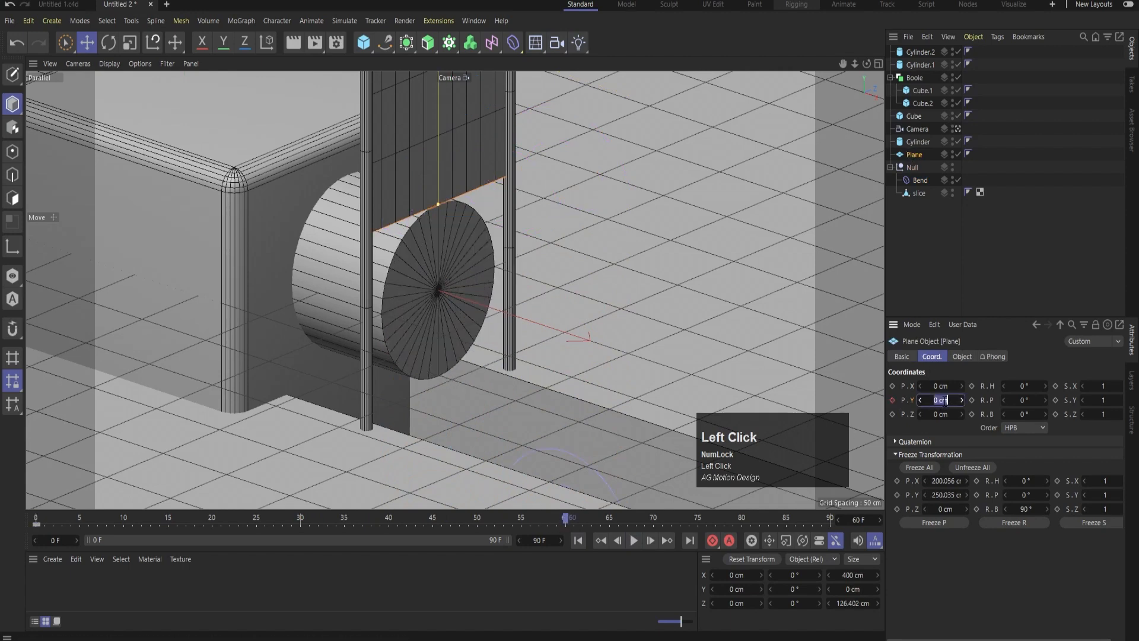
text(-200)
key(Return)
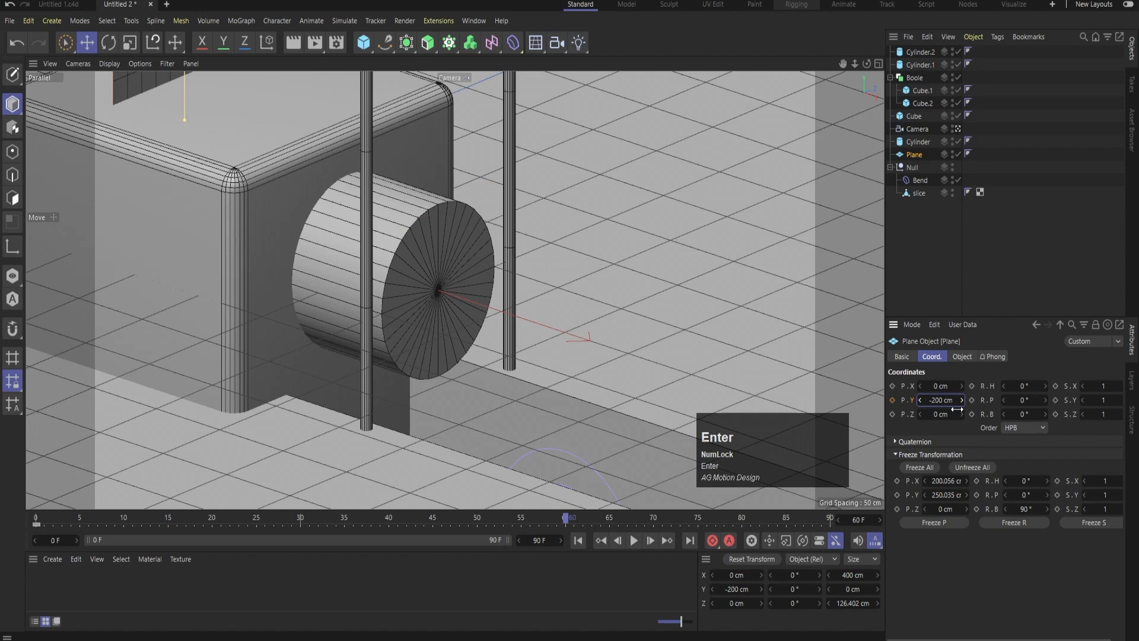
click(951, 401)
text(0)
key(Return)
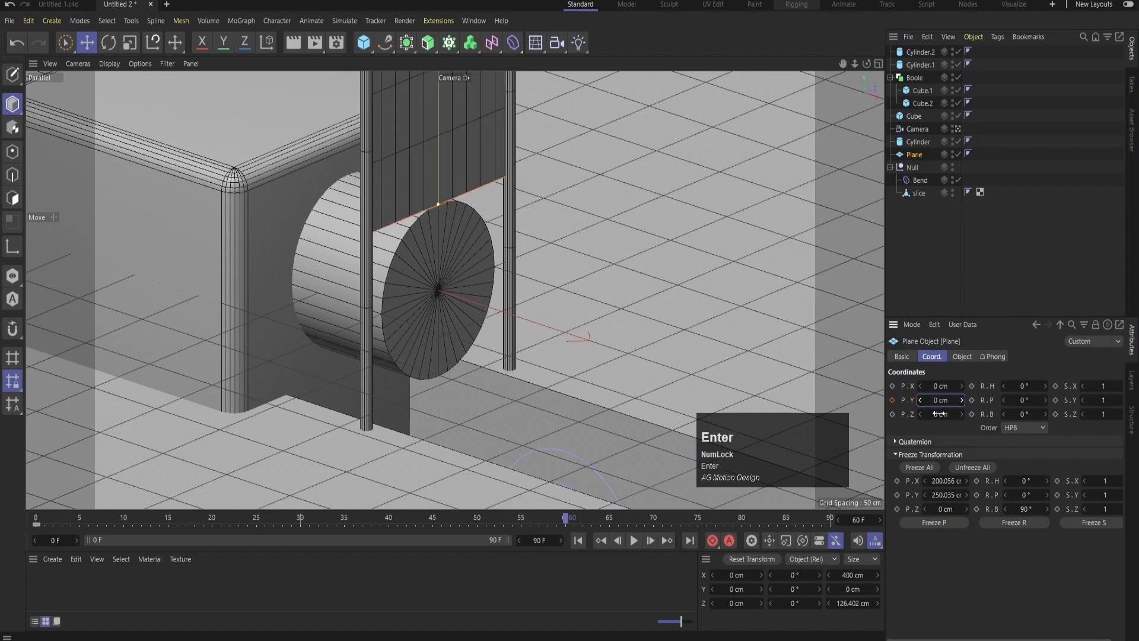
Undo the plane's last position changes and remove the animation from its Y position
drag(939, 413, 944, 388)
key(ctrl+z)
key(ctrl+z)
right_click(906, 401)
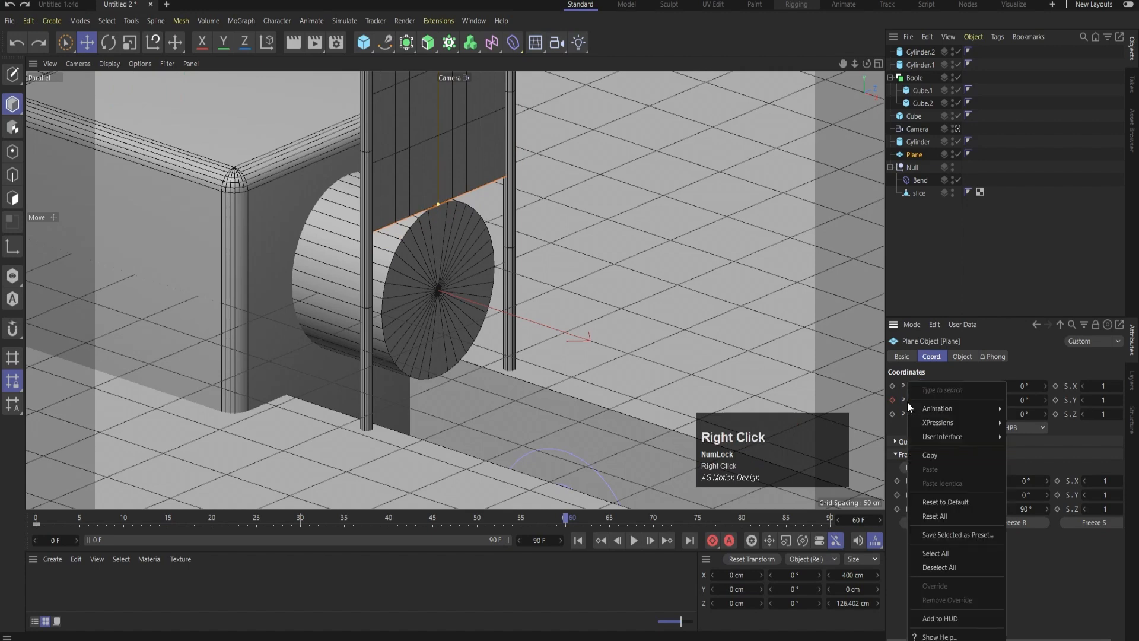
mouse_move(936, 410)
click(1019, 510)
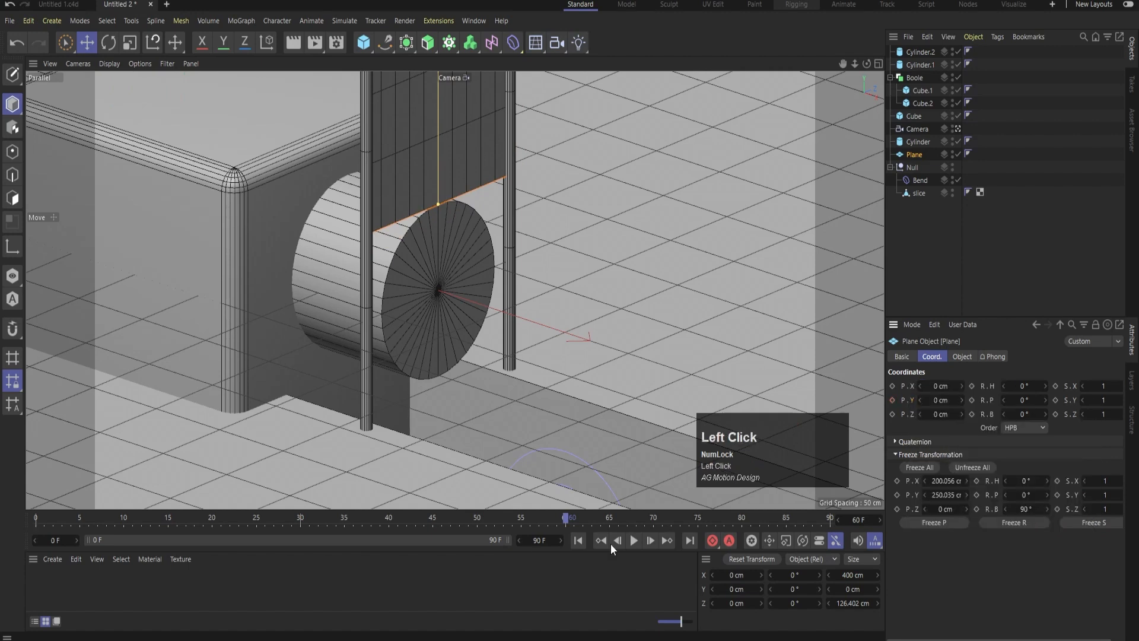
Keyframe the plane's X position at 0 cm on frame 0 and 200 cm on frame 60, and preview the motion
click(584, 539)
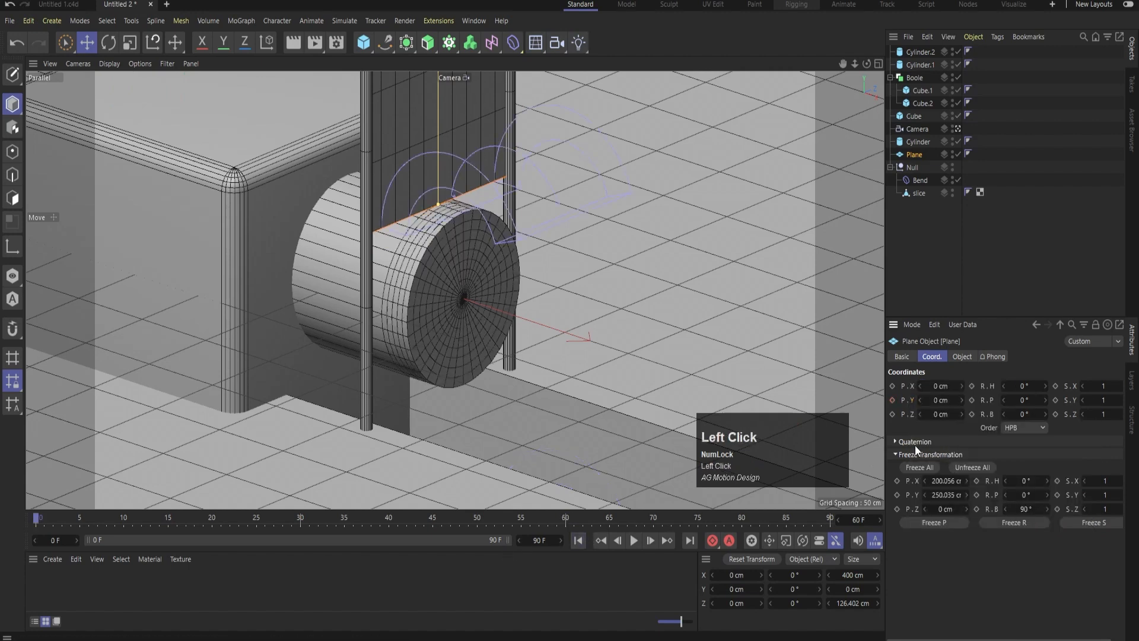
click(892, 385)
click(564, 515)
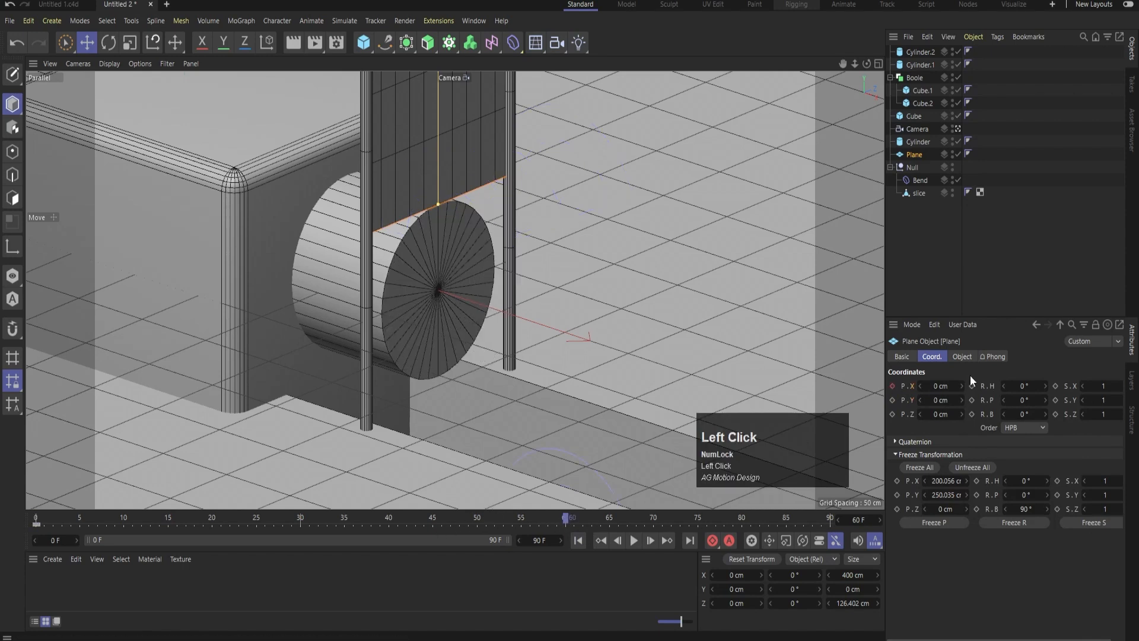
drag(933, 388, 939, 386)
click(937, 385)
text(200)
key(Return)
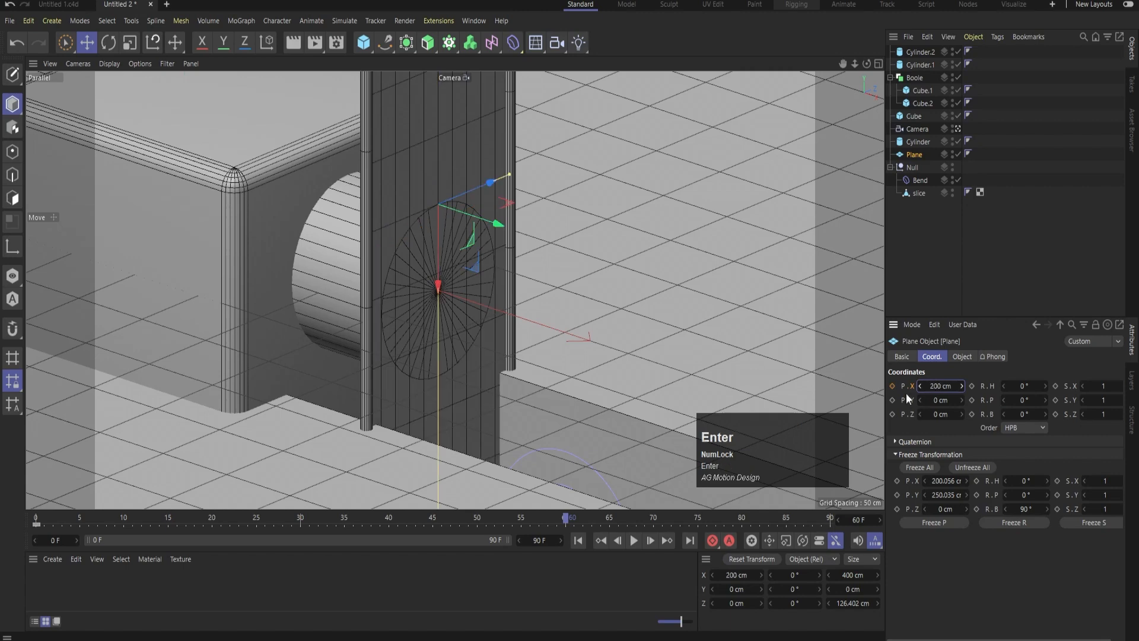
click(891, 384)
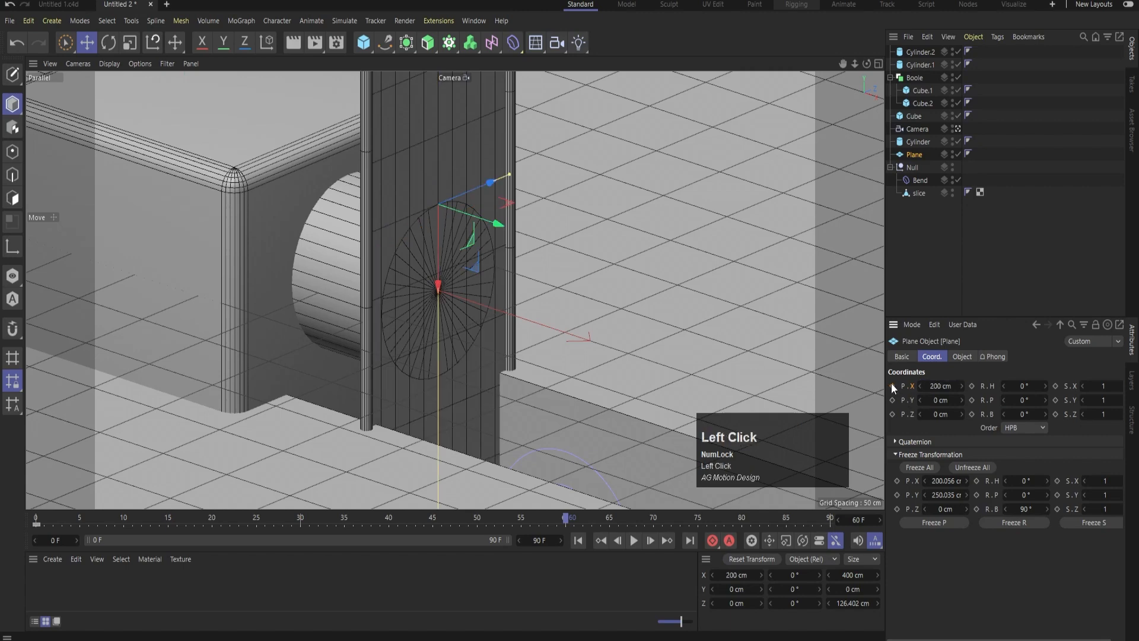
click(579, 540)
click(635, 539)
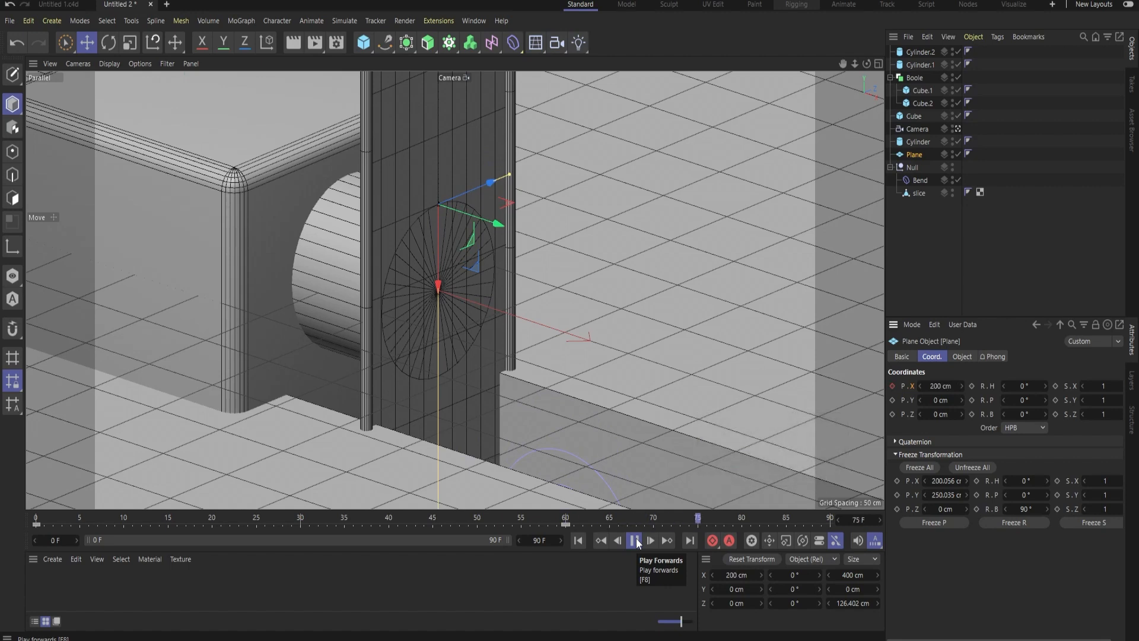
click(634, 541)
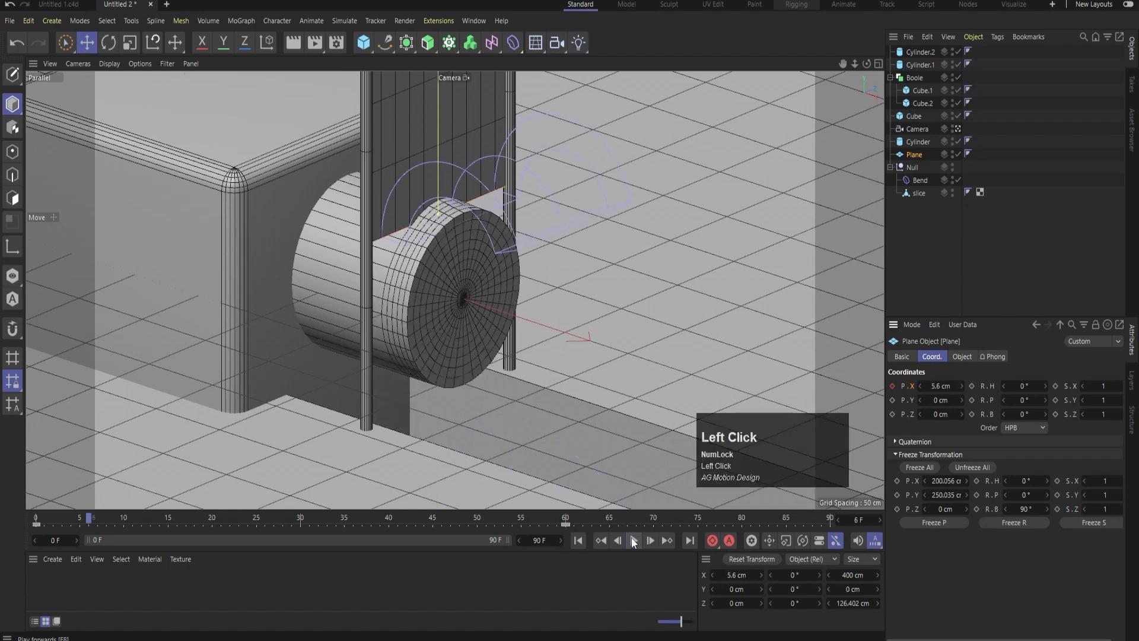
Keyframe the plane's X position at 0 cm on frame 90 and play the animation from the start
click(565, 521)
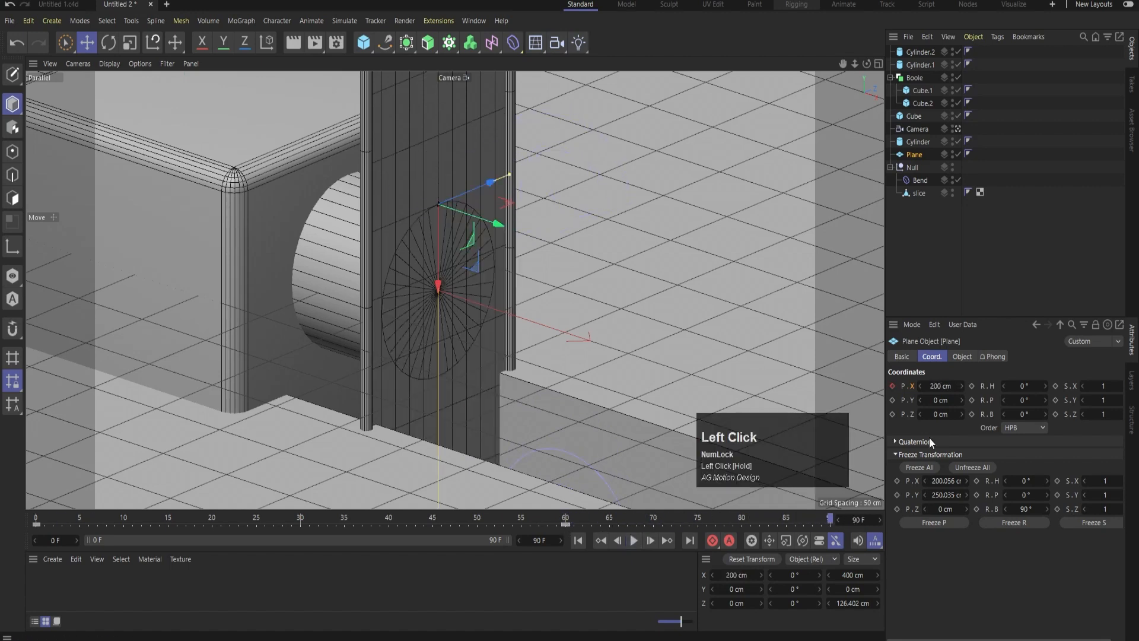
click(938, 387)
text(0)
key(Return)
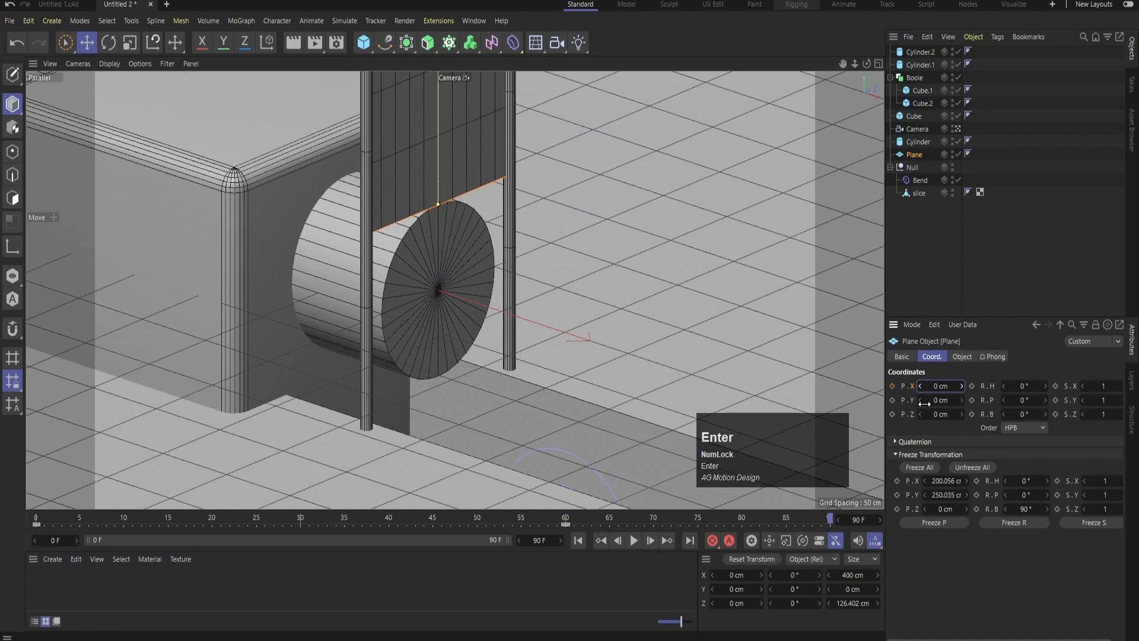
click(892, 386)
click(578, 540)
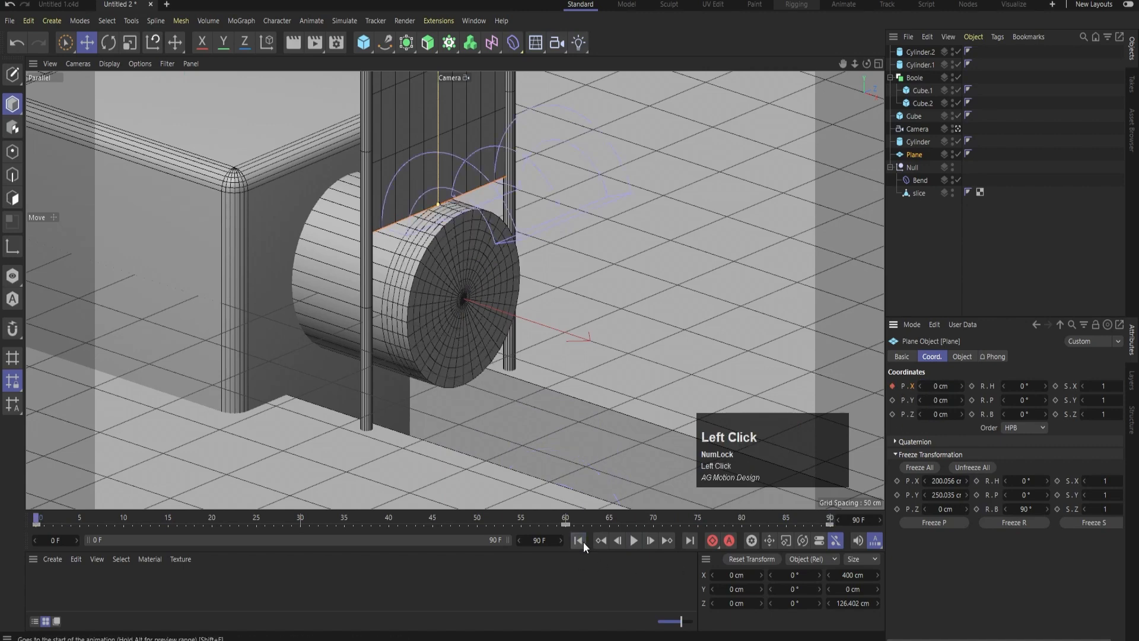
click(636, 536)
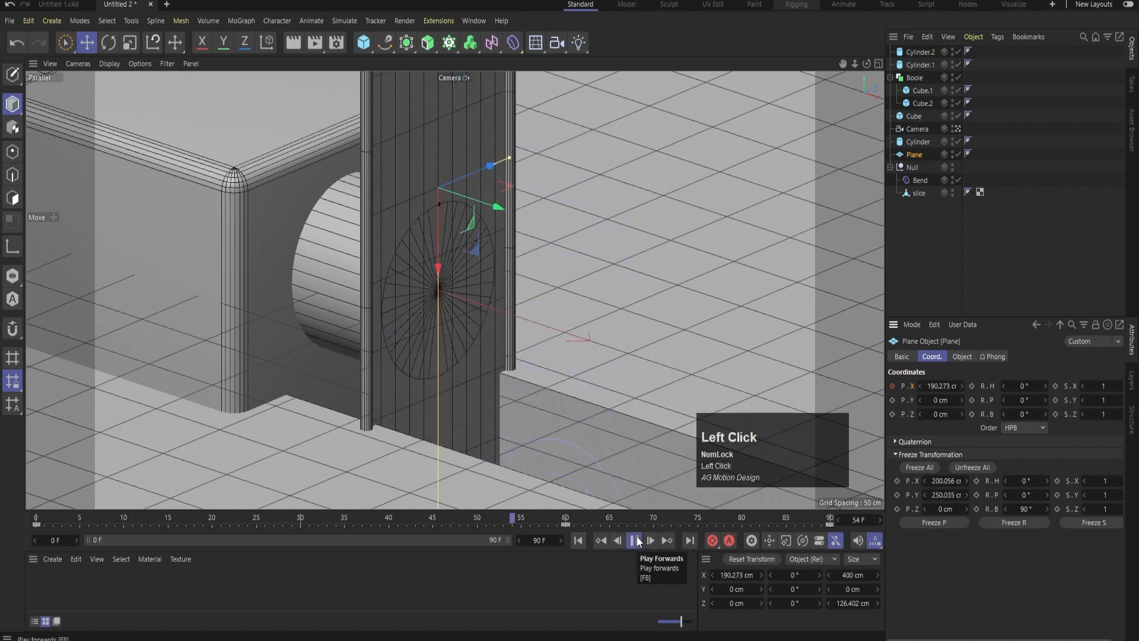
click(636, 536)
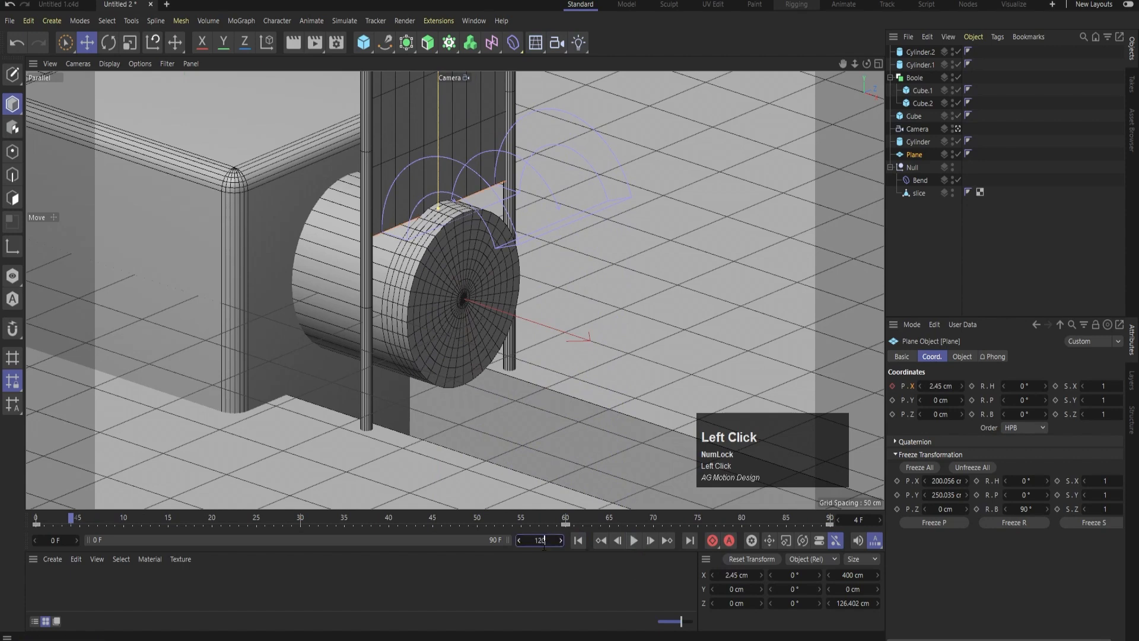
Extend the animation length to 120 frames and go to frame 90
click(543, 541)
text(120)
key(Return)
click(634, 519)
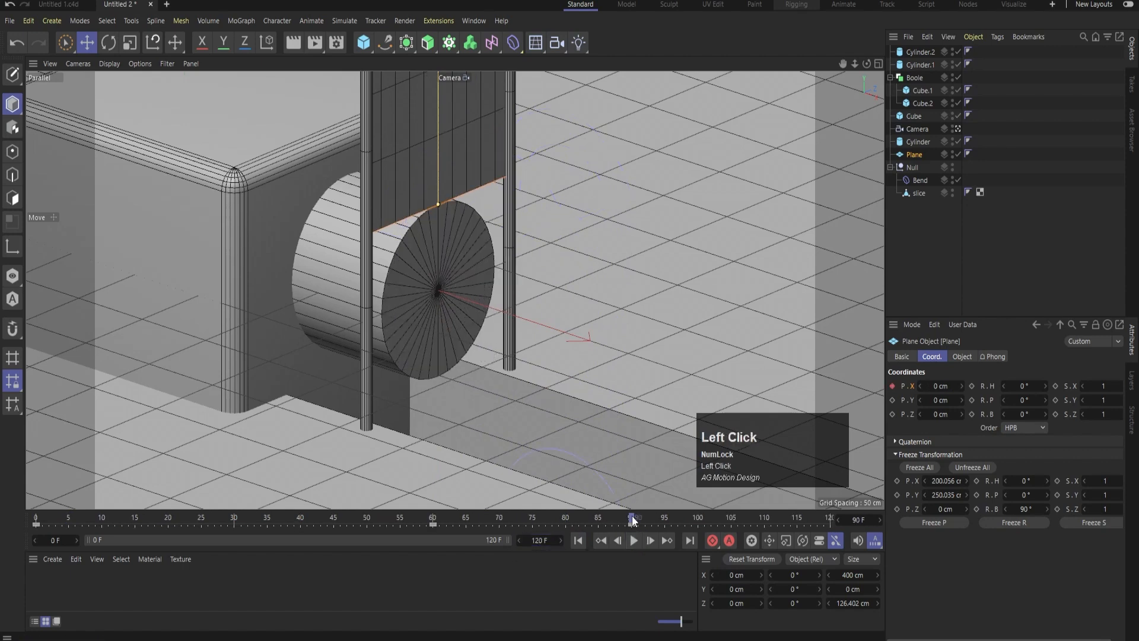
Add a cube at frame 0 and move it along X to about 319 cm, against the slice's outer face
click(474, 275)
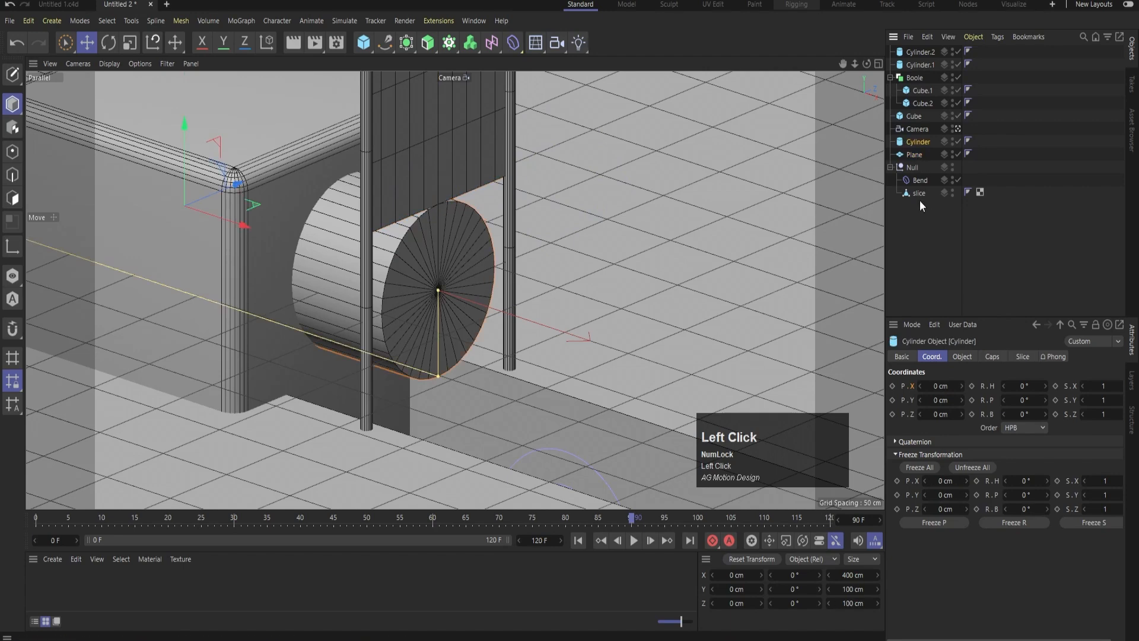
middle_click(599, 252)
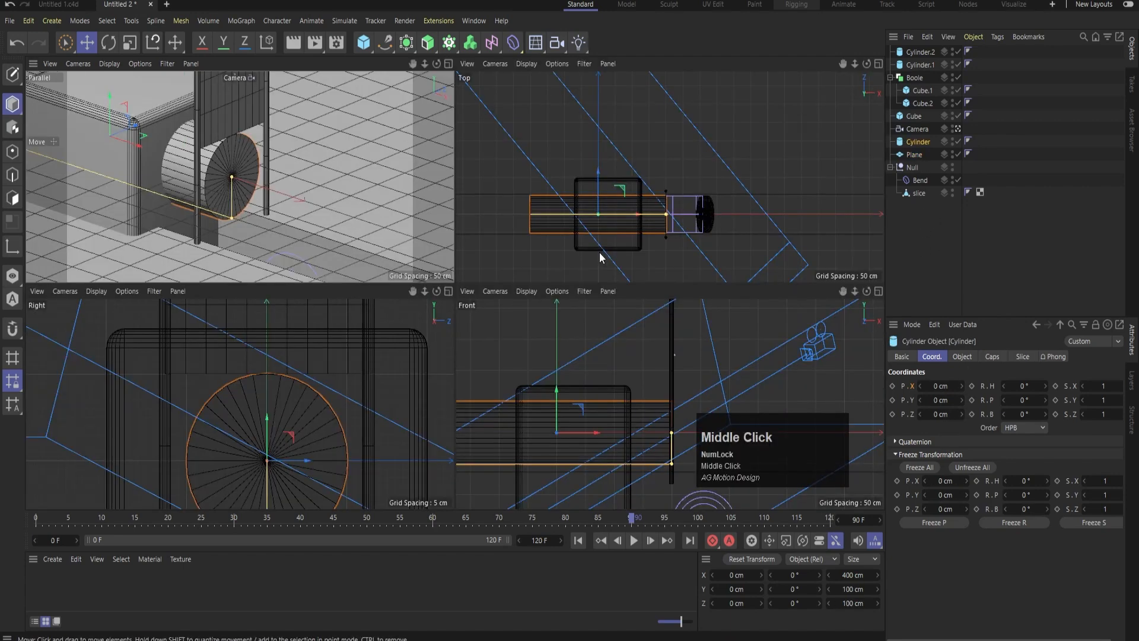
middle_click(629, 336)
scroll(475, 347, down, 8)
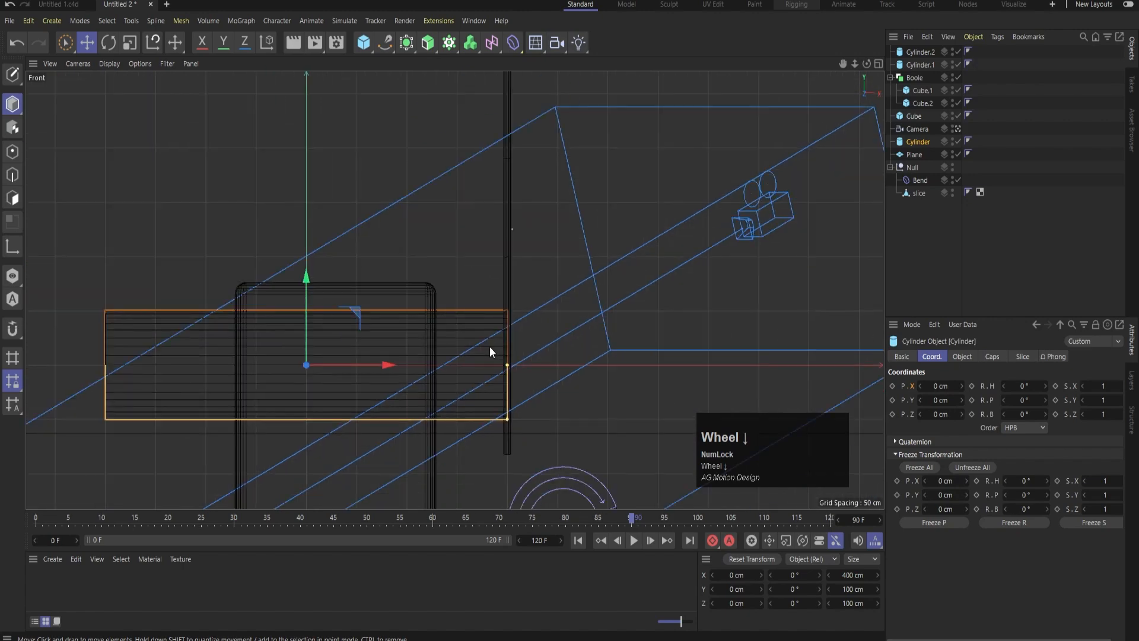
click(581, 541)
scroll(548, 414, up, 8)
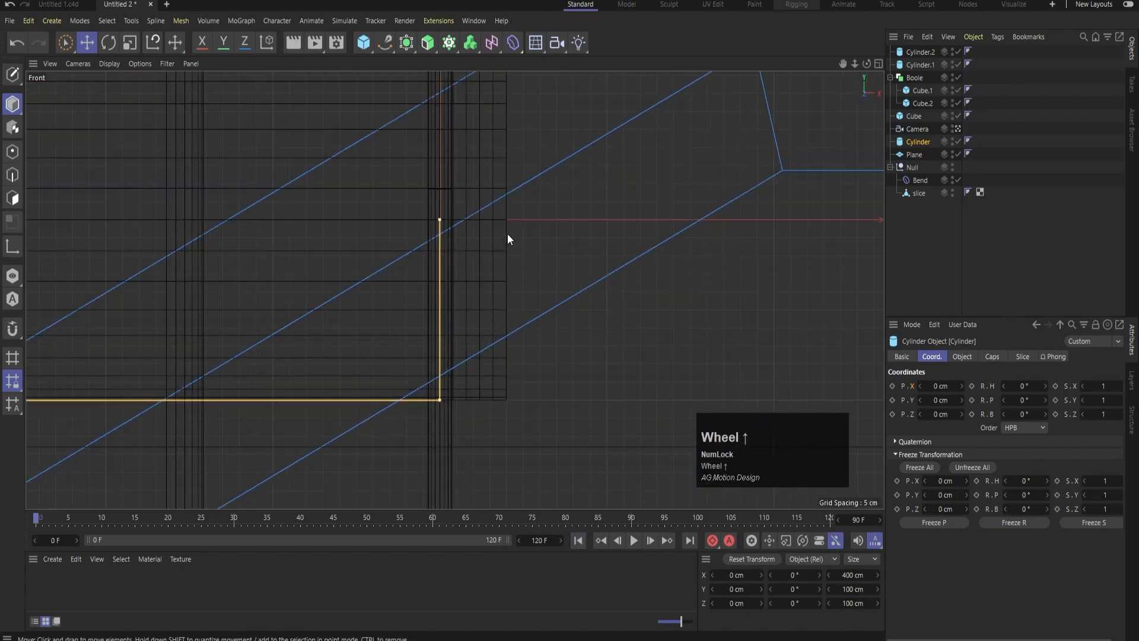
scroll(506, 229, up, 1)
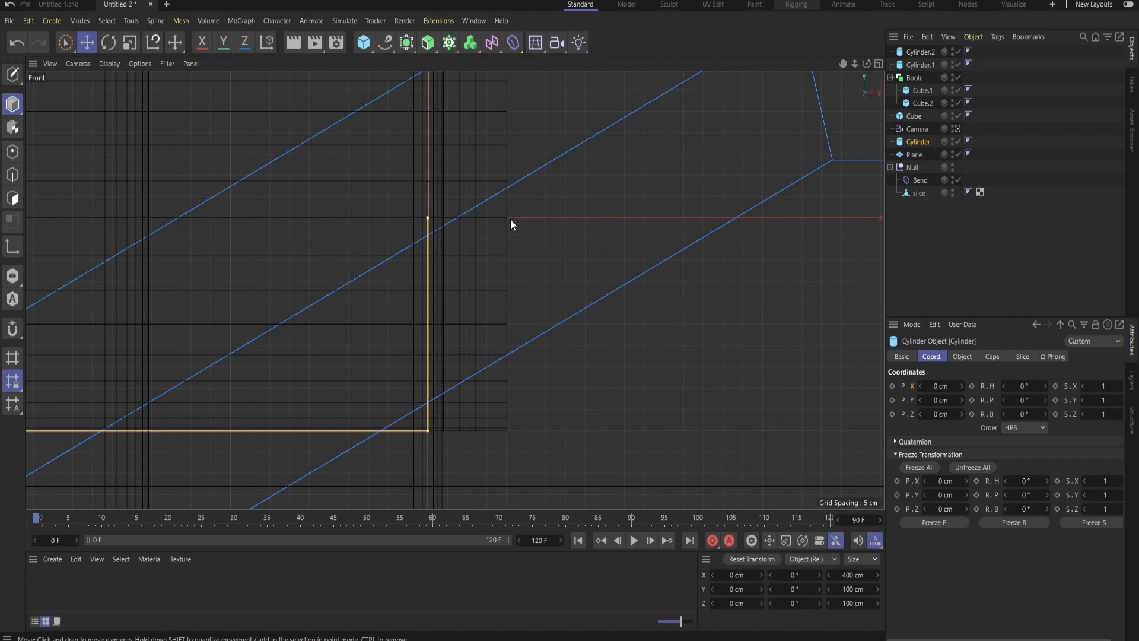
click(365, 48)
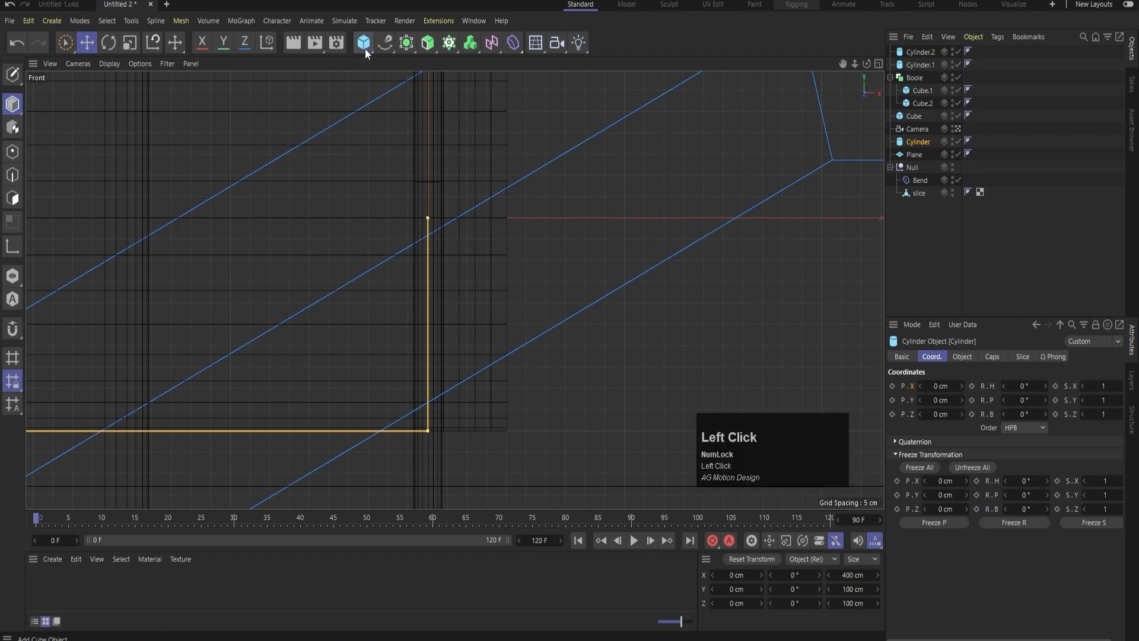
scroll(377, 312, down, 1)
drag(93, 275, 730, 276)
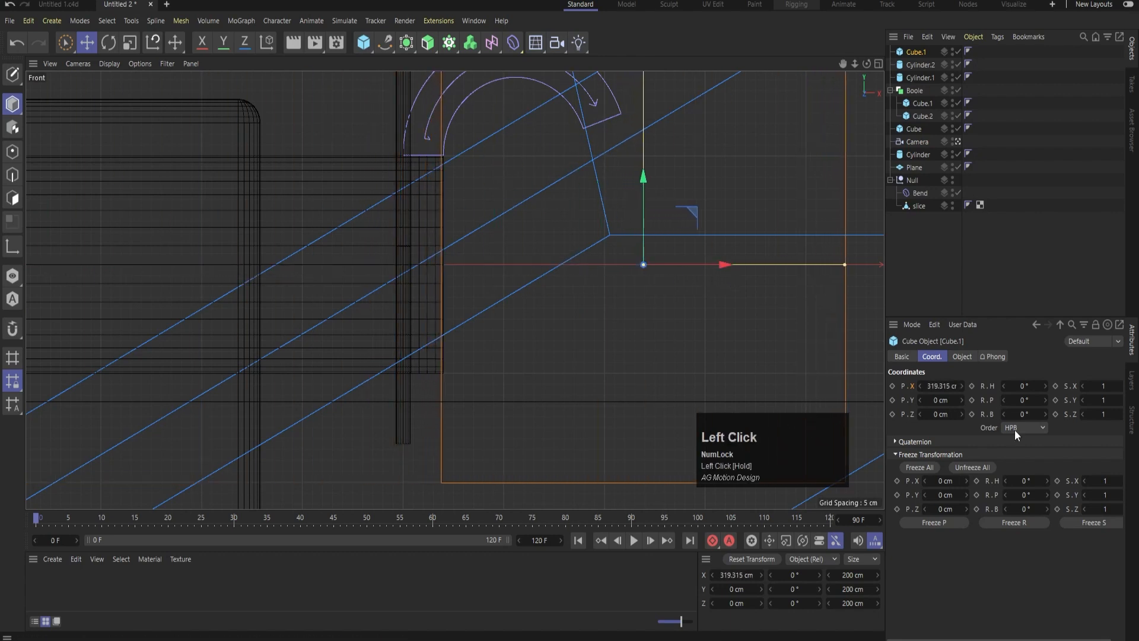
Set the new cube's X position to 320 cm and check its edge against the slice
click(935, 385)
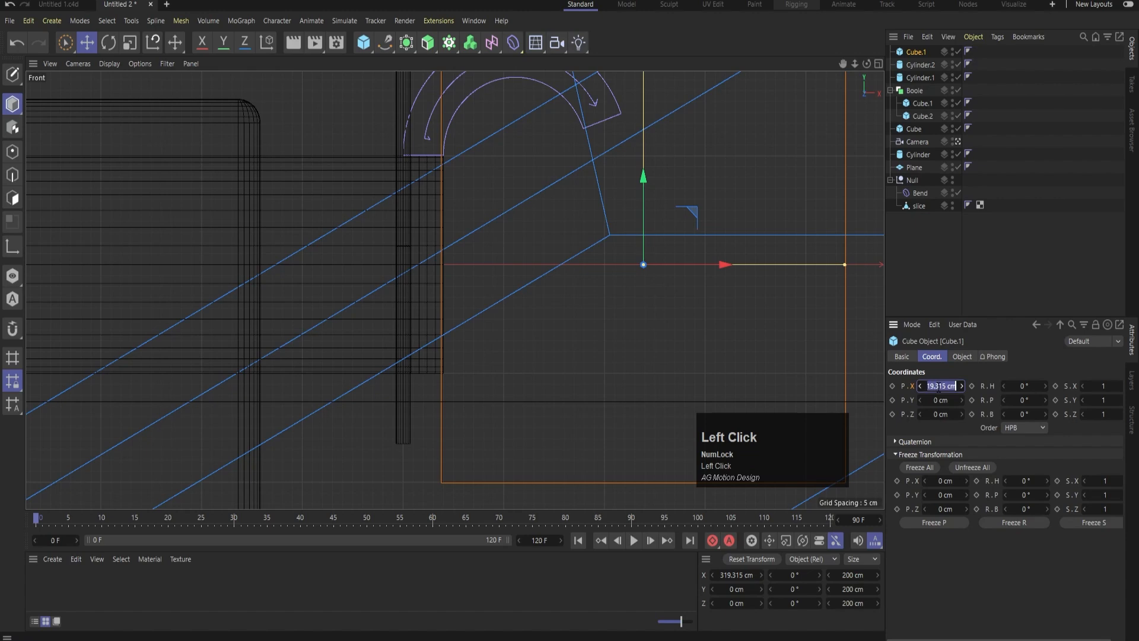
text(320)
key(Return)
scroll(553, 233, up, 5)
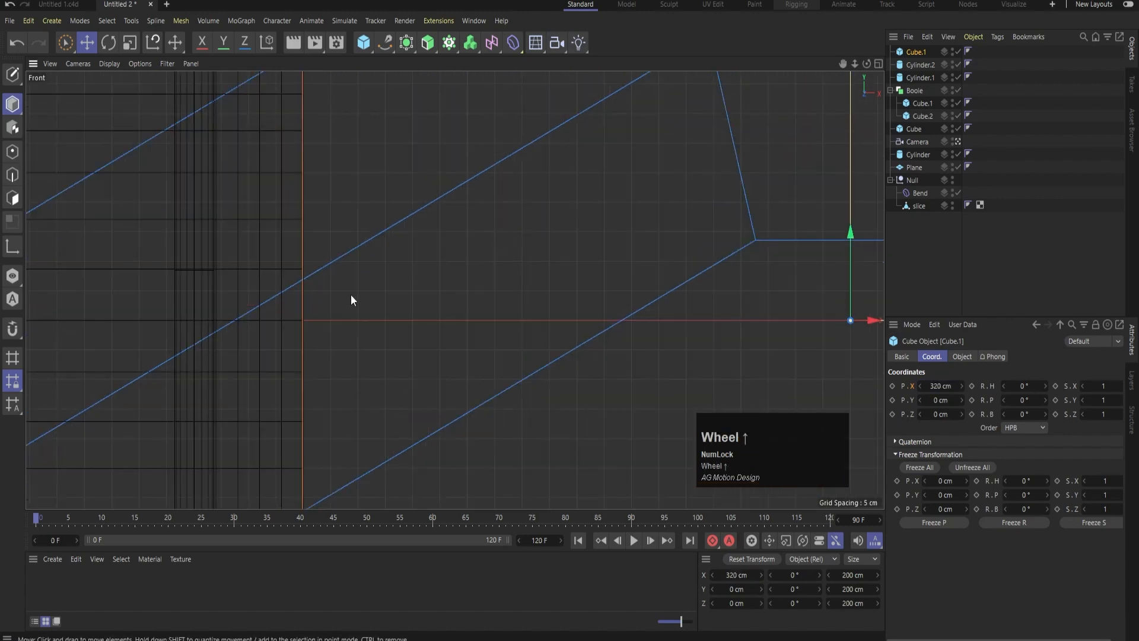
scroll(296, 249, down, 6)
Keyframe the main cylinder's X position at 0 cm on frame 90
middle_click(463, 256)
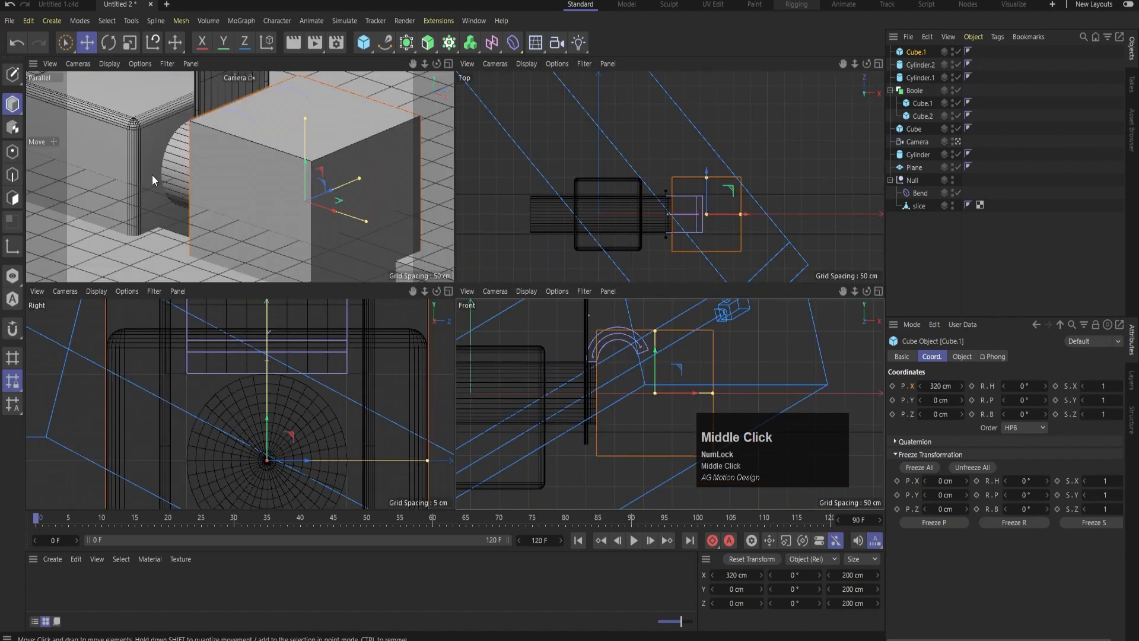
middle_click(579, 394)
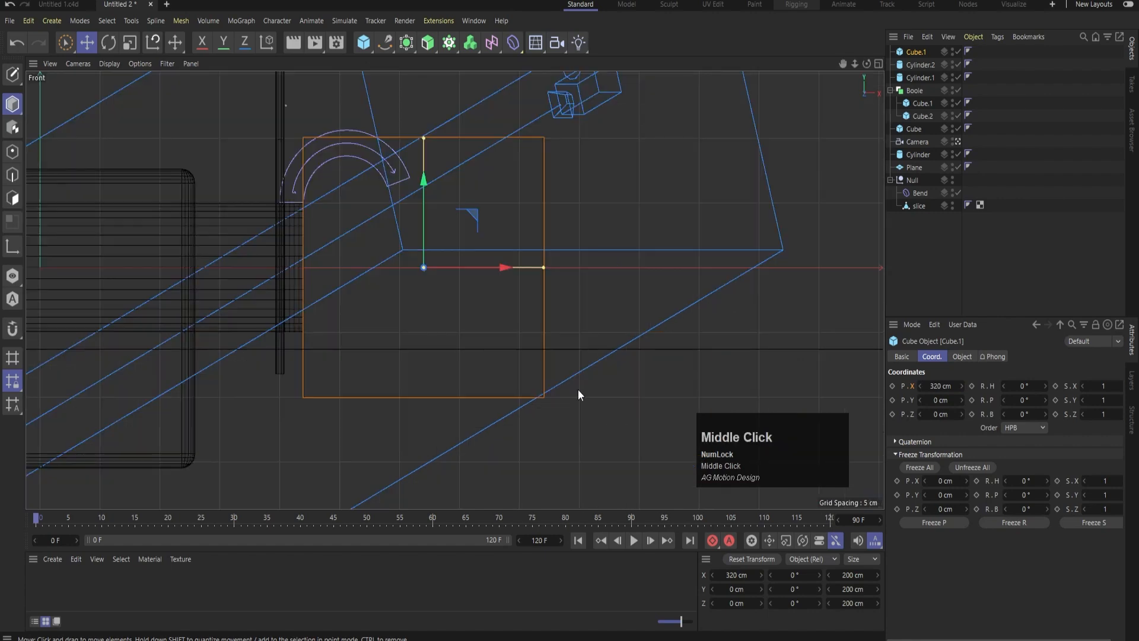
click(297, 231)
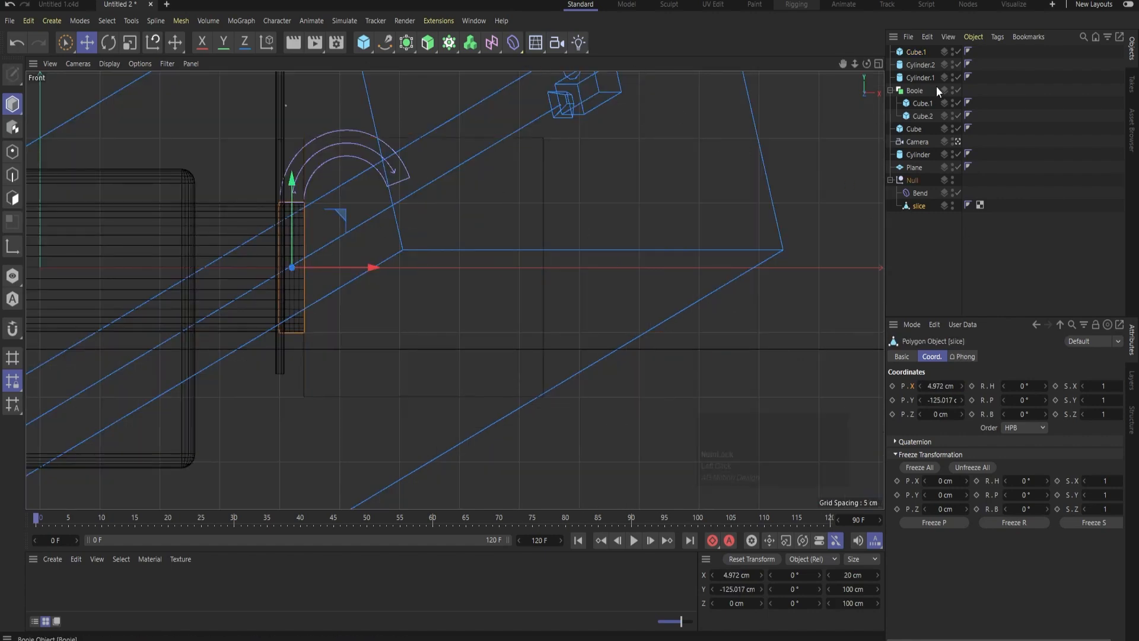
click(915, 53)
click(890, 90)
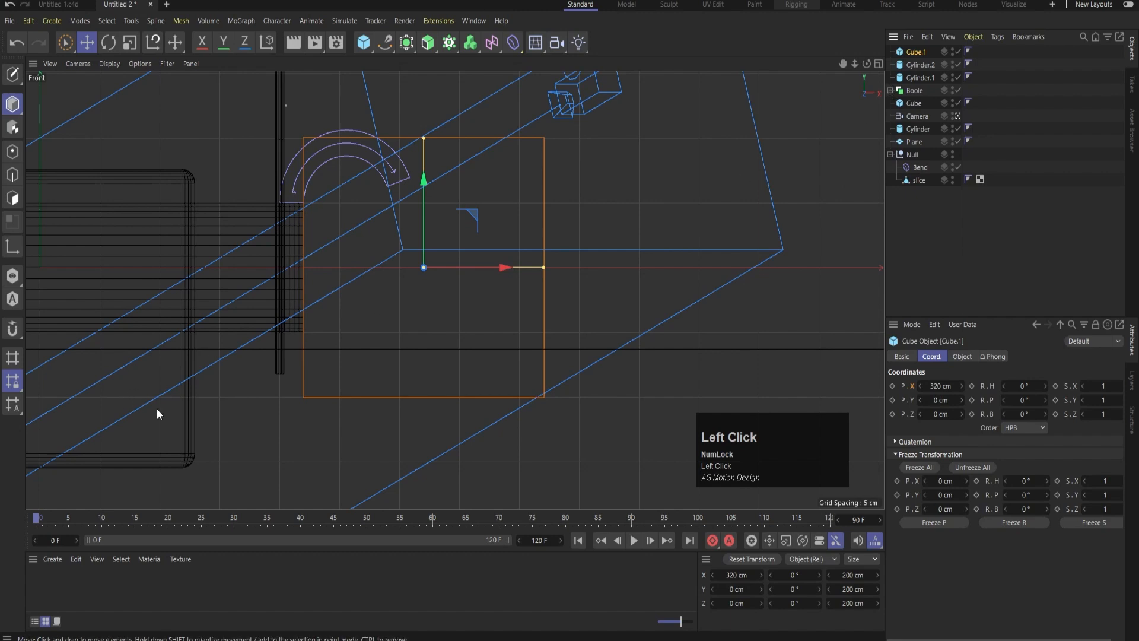
mouse_move(631, 525)
mouse_down()
mouse_move(432, 526)
mouse_move(632, 525)
mouse_up()
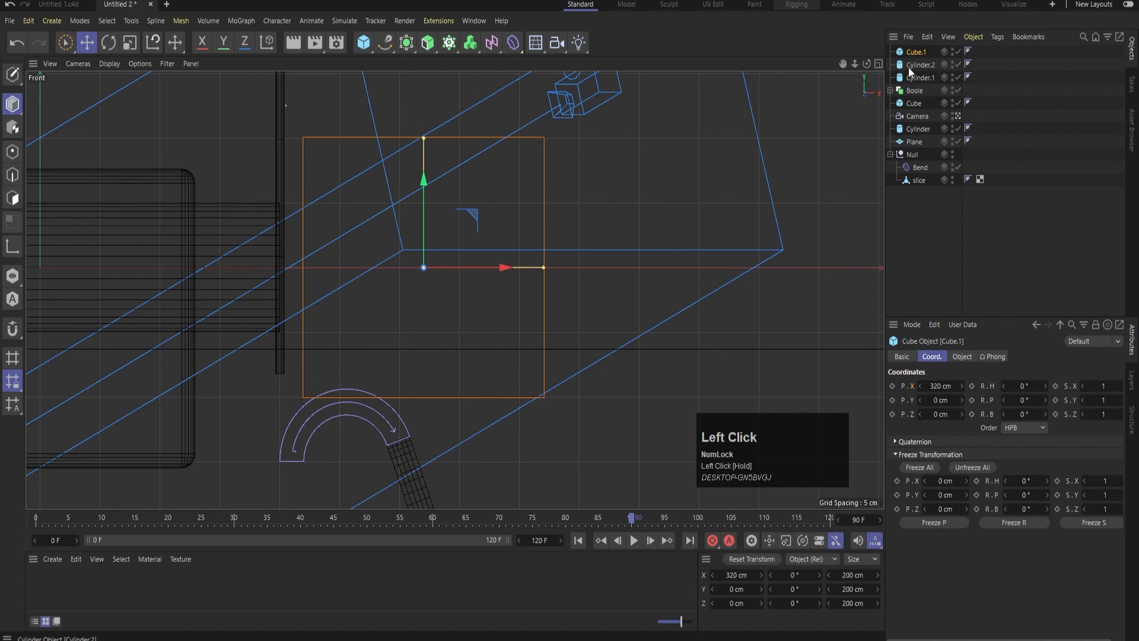
click(279, 249)
click(223, 216)
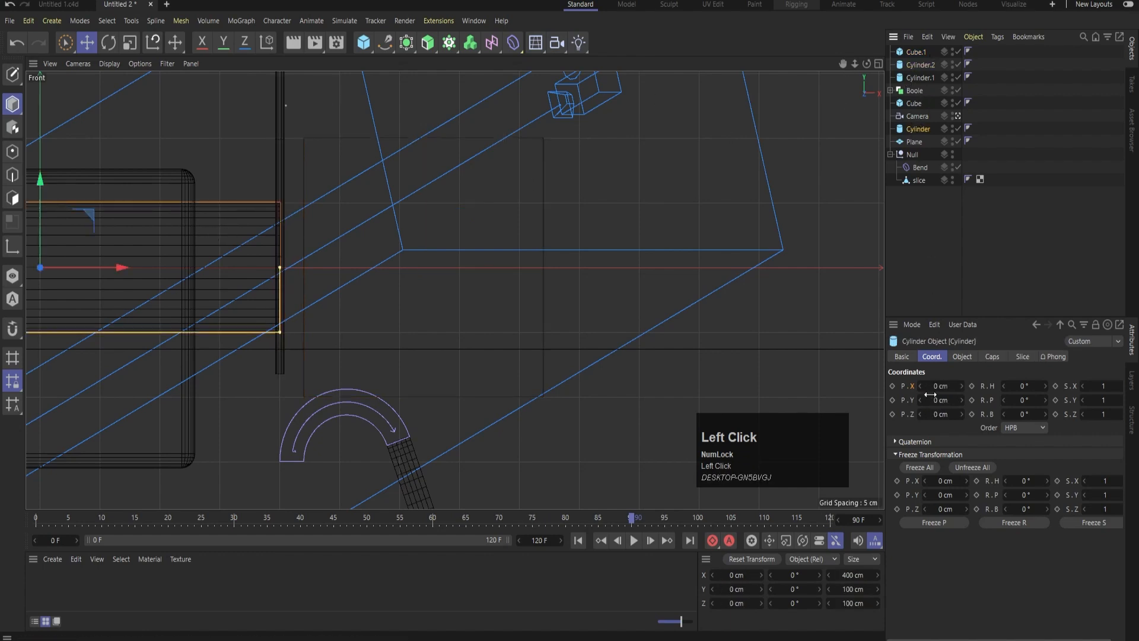
click(892, 385)
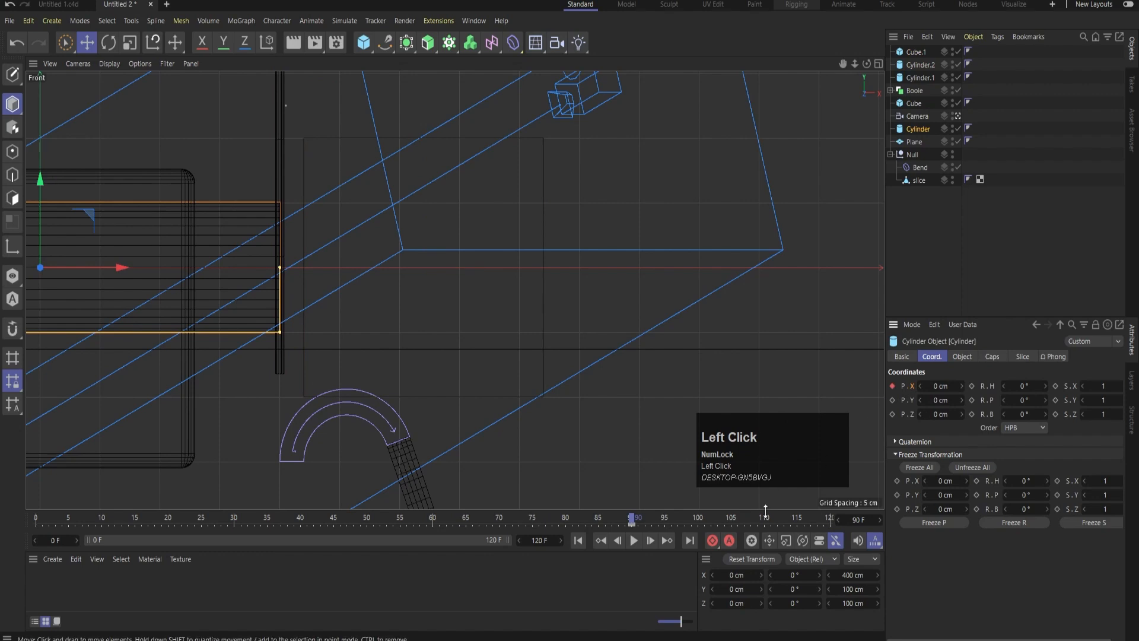
Set the cylinder's X position to 20 cm on frame 120 and keyframe it against the reference cube's edge
drag(961, 385, 970, 386)
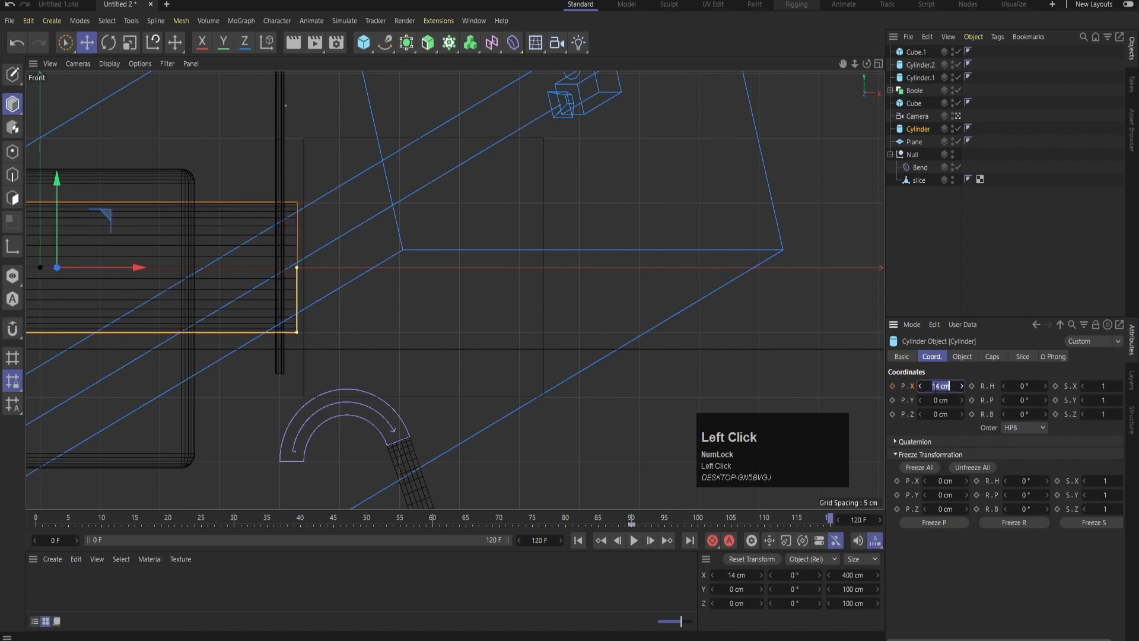
text(20)
key(Return)
scroll(211, 223, up, 4)
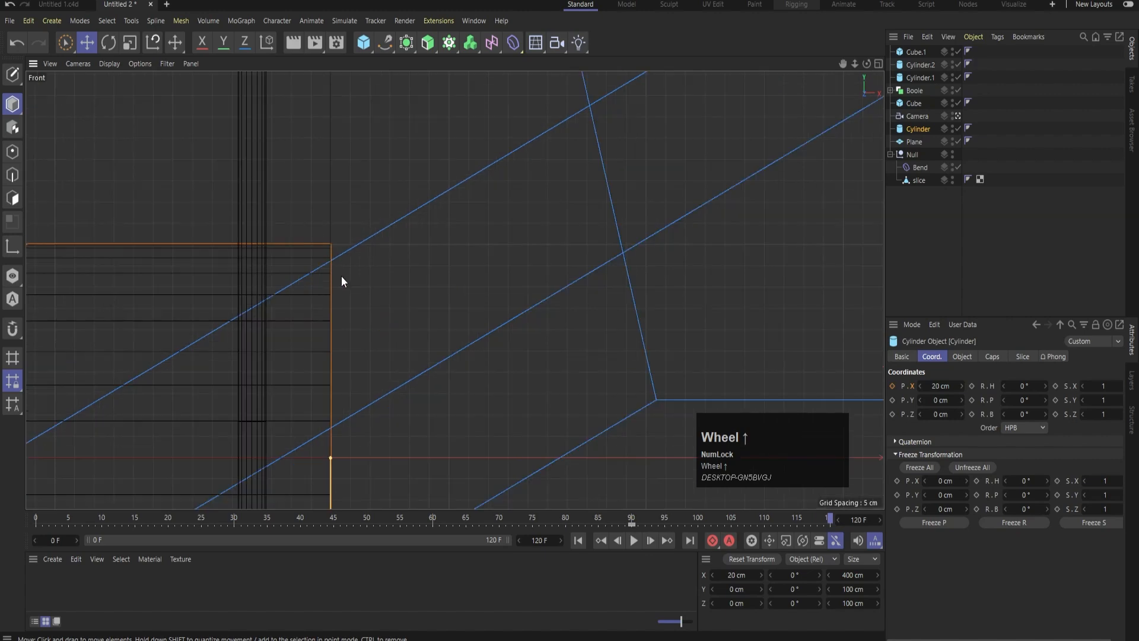
click(894, 387)
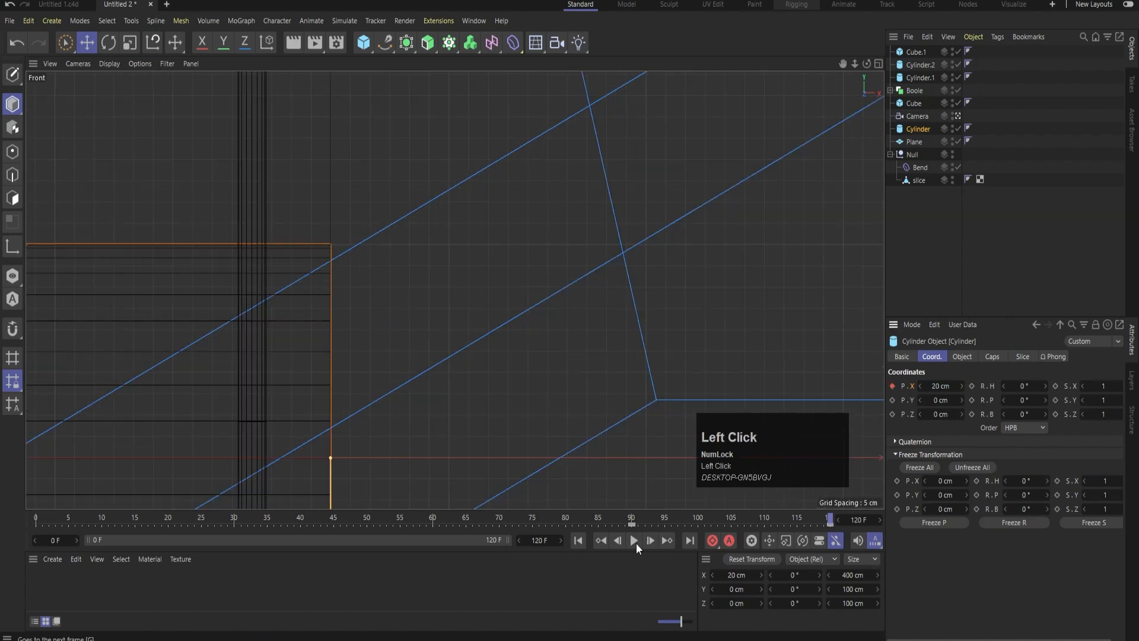
Return to frame 0 and delete the reference cube in front of the slice
click(578, 540)
middle_click(561, 314)
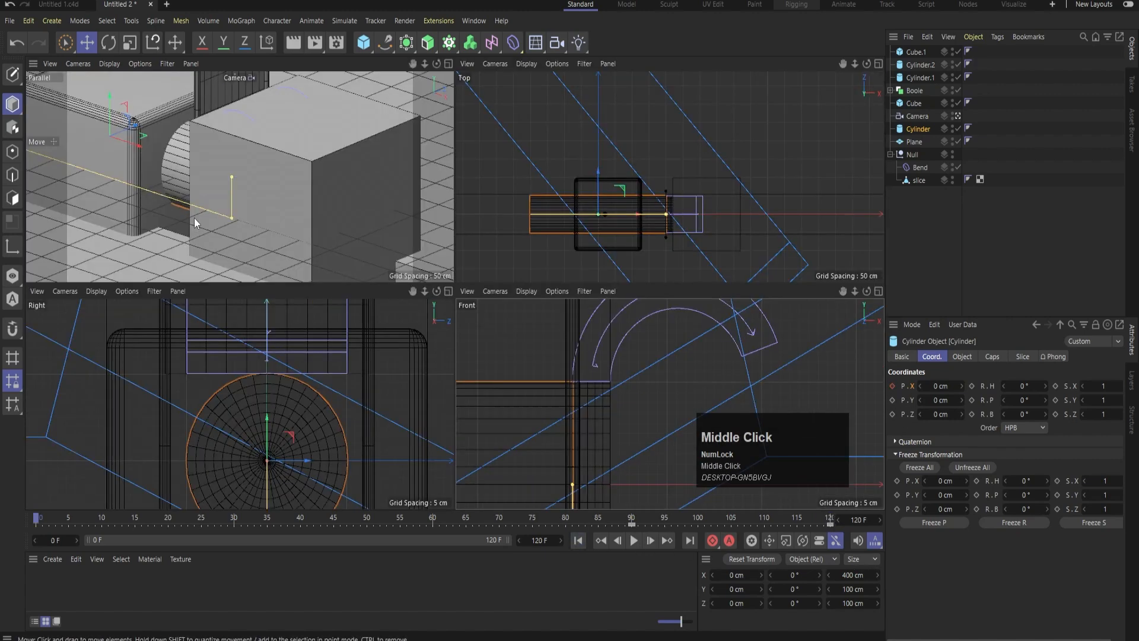
middle_click(194, 218)
click(569, 230)
key(Delete)
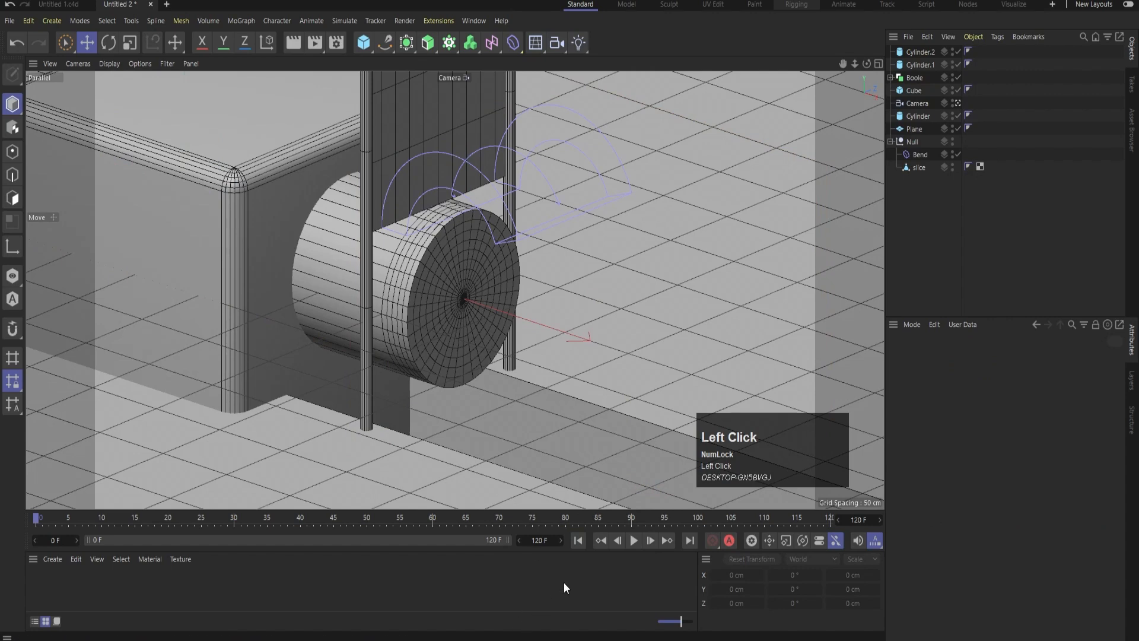
Play the slicing animation through the camera and switch the viewport display to Gouraud shading without lines
click(635, 540)
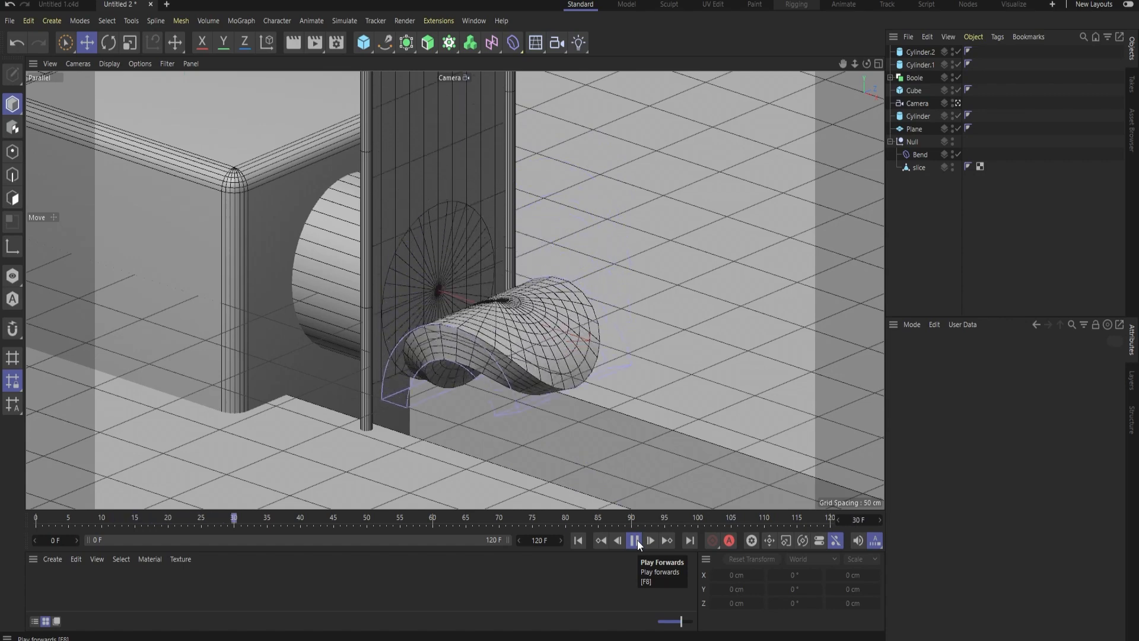
click(635, 539)
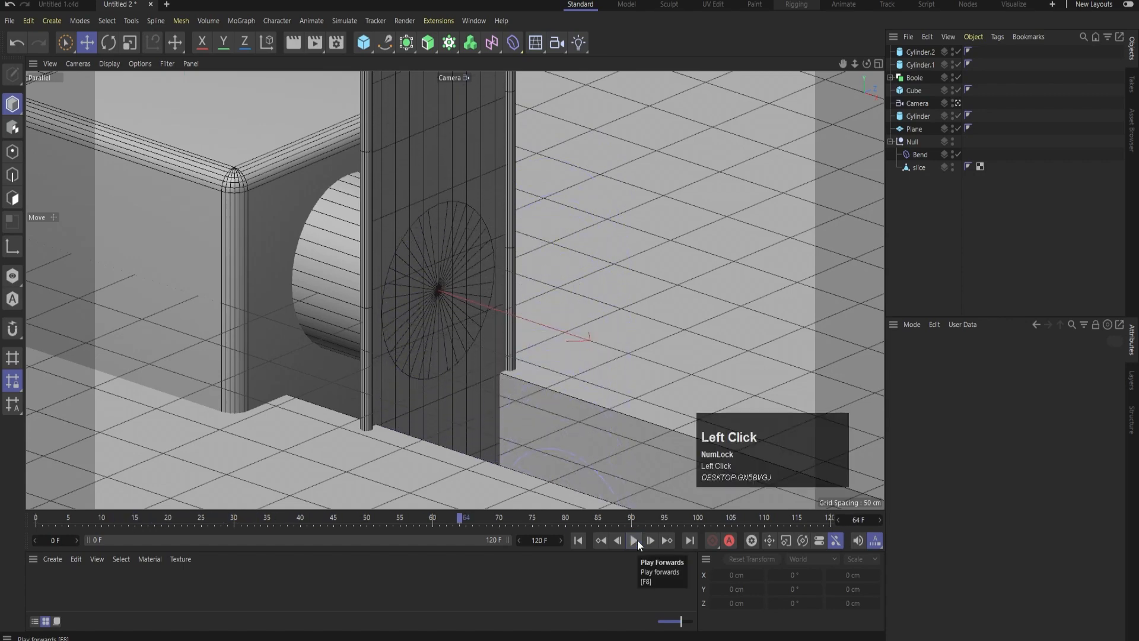
key(Num_Lock)
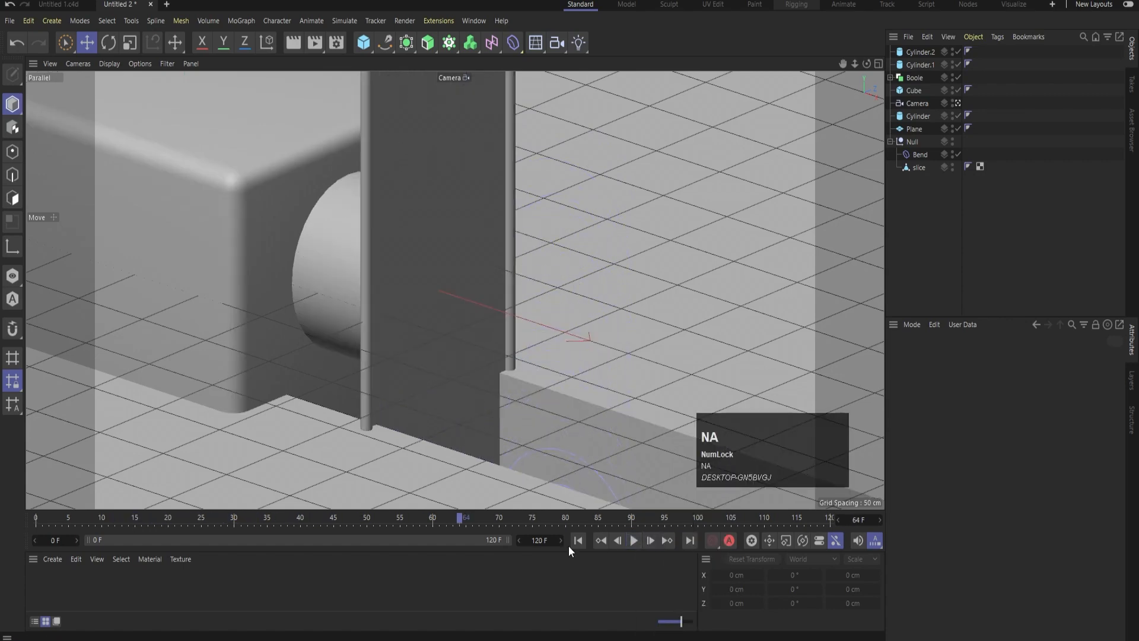
click(617, 541)
click(636, 540)
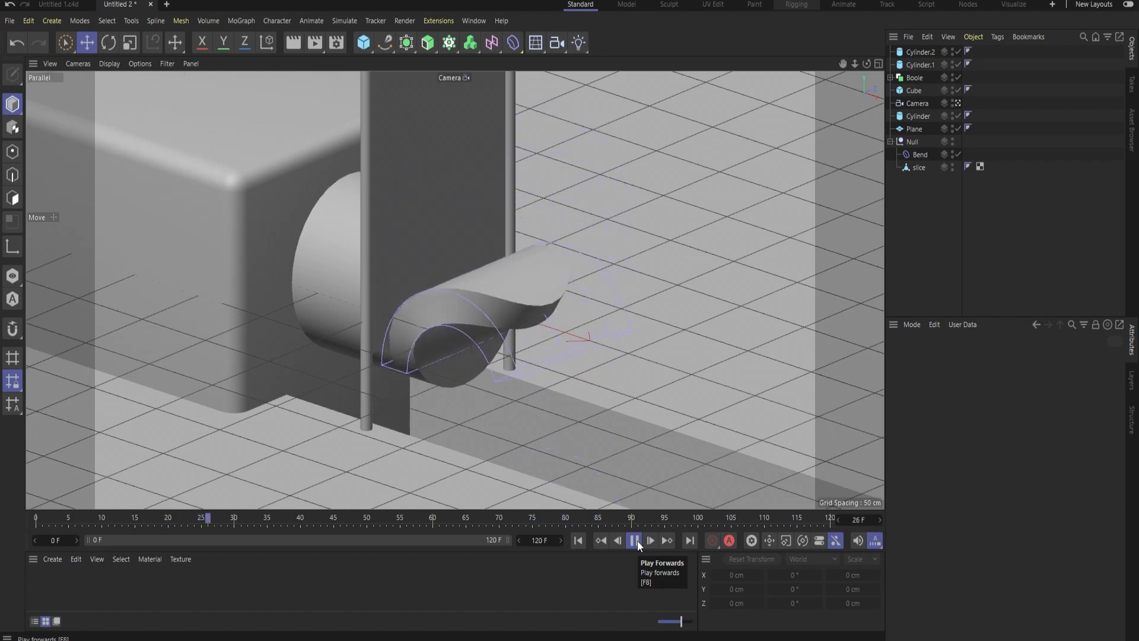
click(634, 540)
click(578, 539)
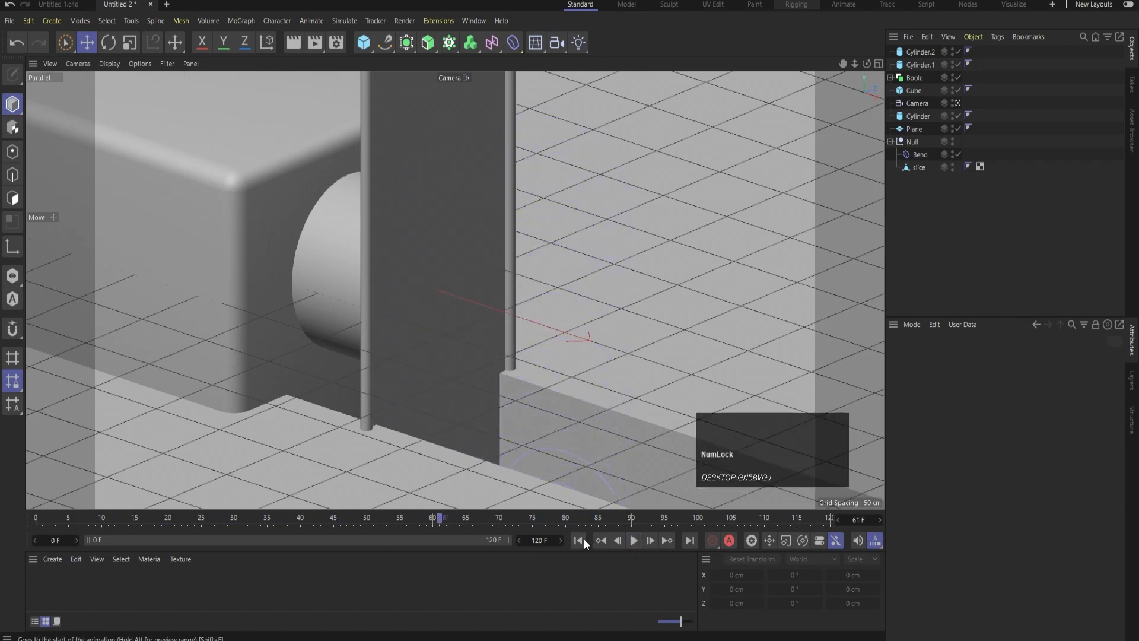
Add an area light and move it in the top view to about X 753 cm, Z -378 cm
click(585, 41)
click(713, 75)
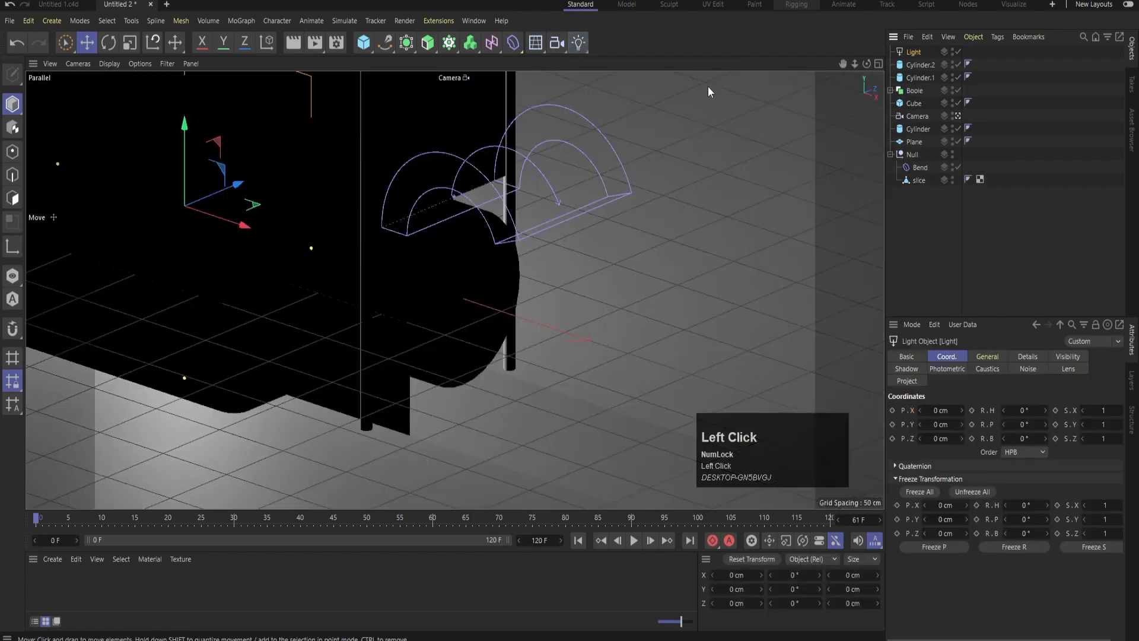
middle_click(519, 193)
middle_click(673, 171)
scroll(385, 318, down, 2)
scroll(386, 318, down, 2)
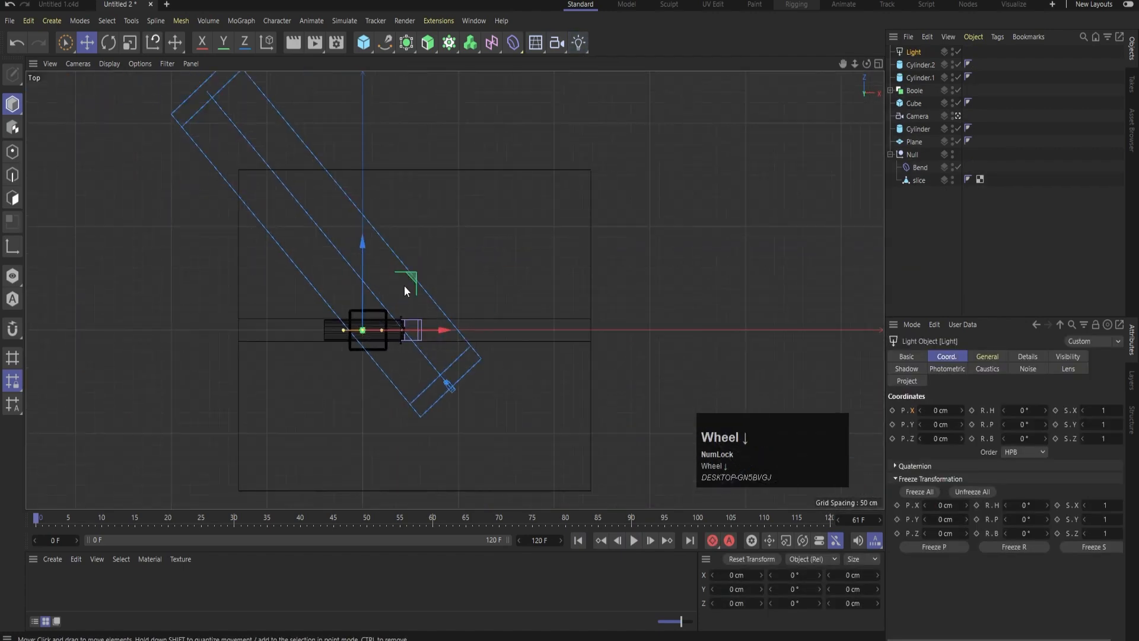
drag(404, 286, 553, 357)
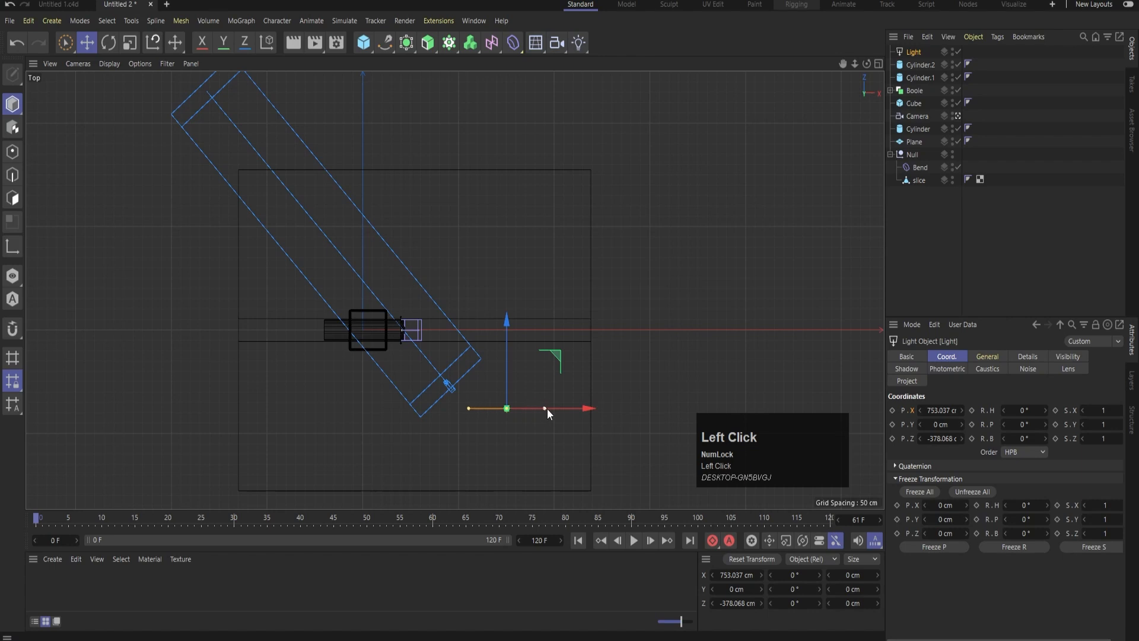
Move the area light to about X 744 cm, Z -505 cm and rotate it to about 46.5° heading and -38.2° pitch
middle_click(653, 254)
scroll(738, 401, down, 3)
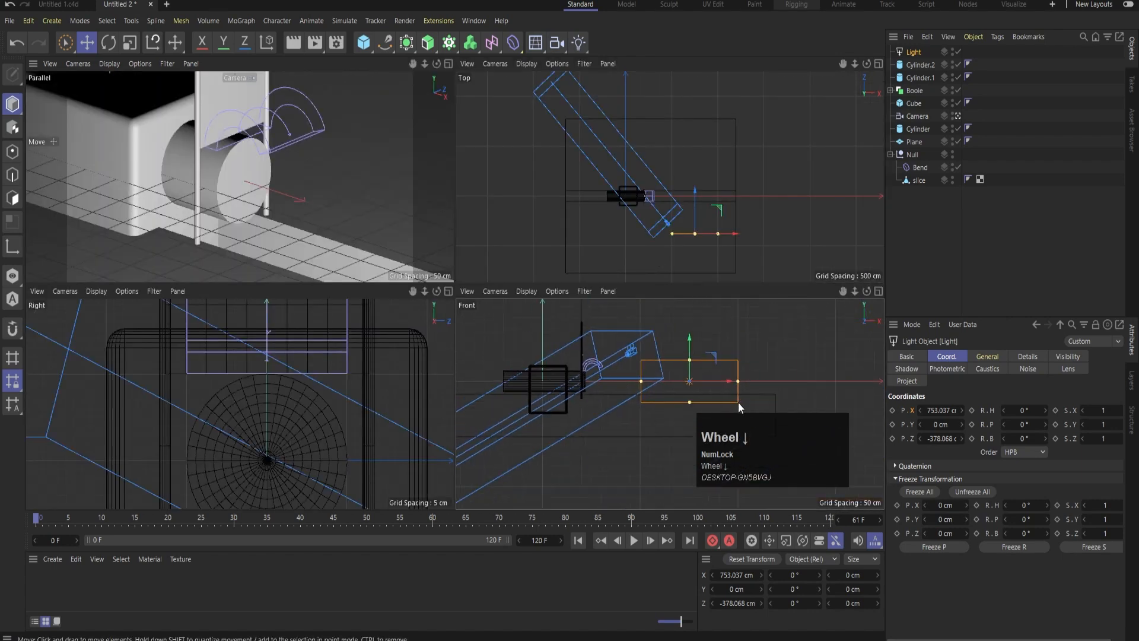
click(692, 331)
middle_click(725, 164)
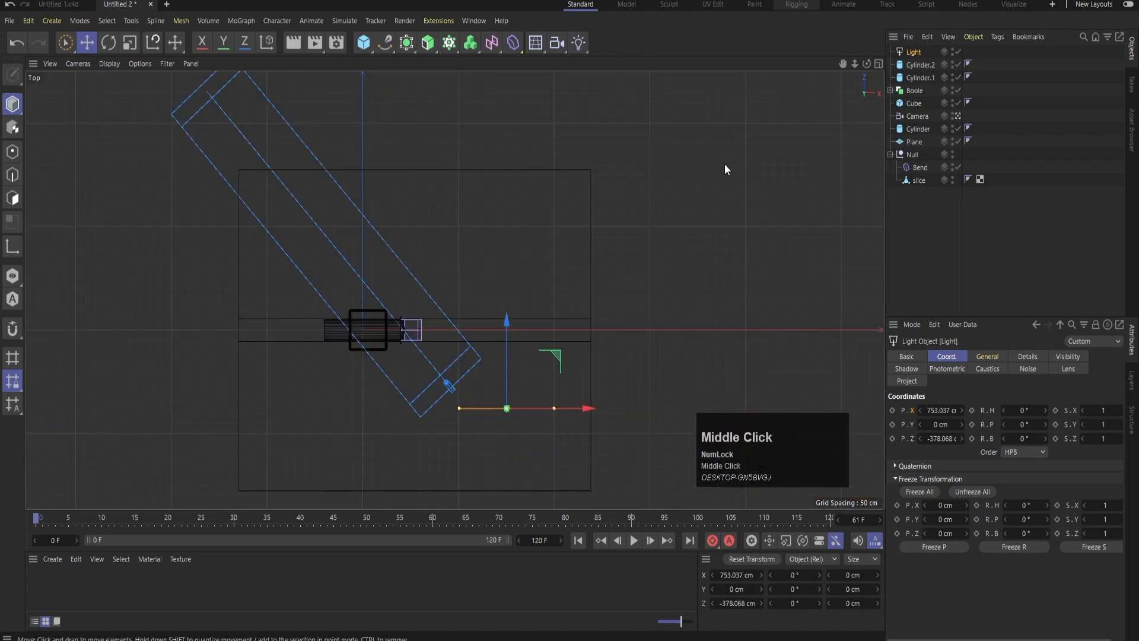
drag(561, 363, 514, 385)
key(r)
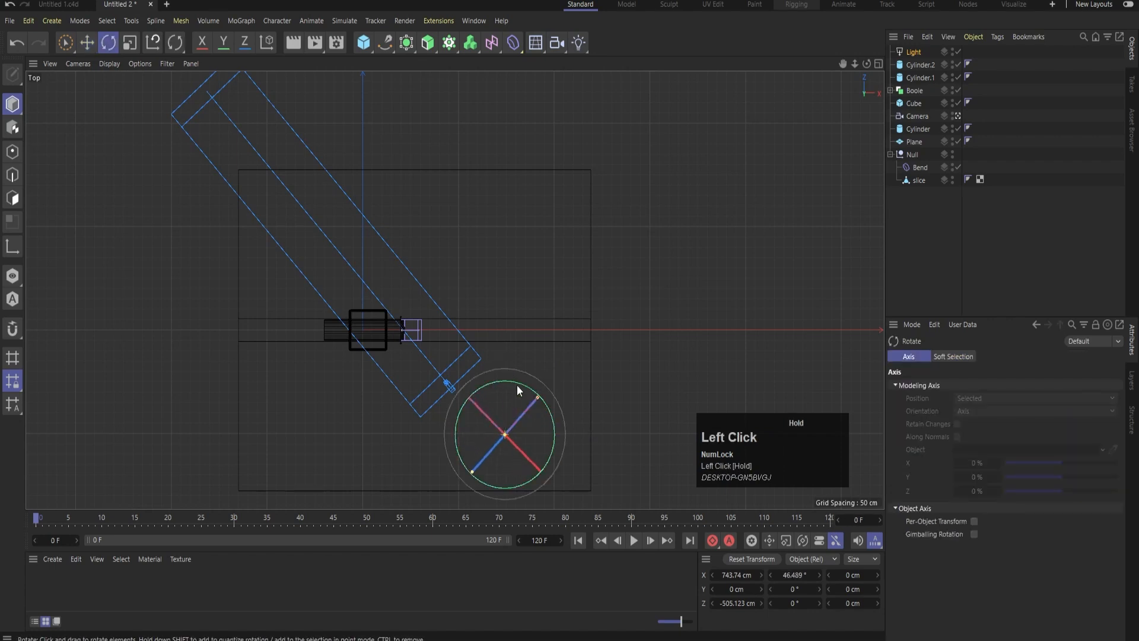
drag(520, 453, 526, 426)
key(e)
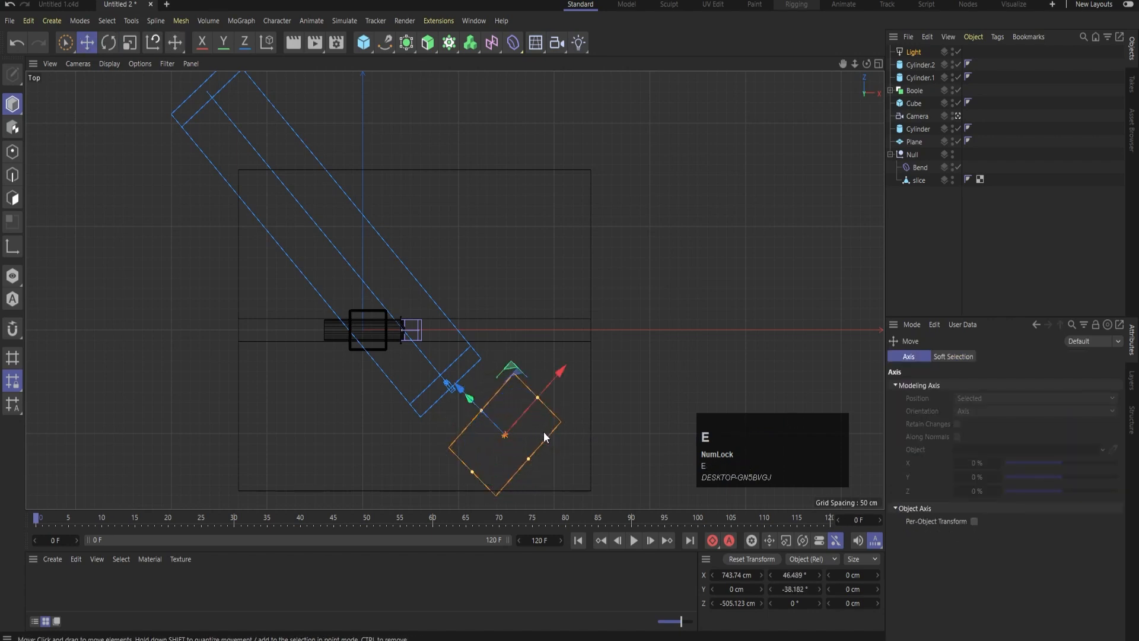
Duplicate the light along the world X axis to about -226 cm and rotate the copy's heading to about -48.9°
key(e)
key(w)
ctrl+drag(589, 438, 404, 443)
key(r)
key(w)
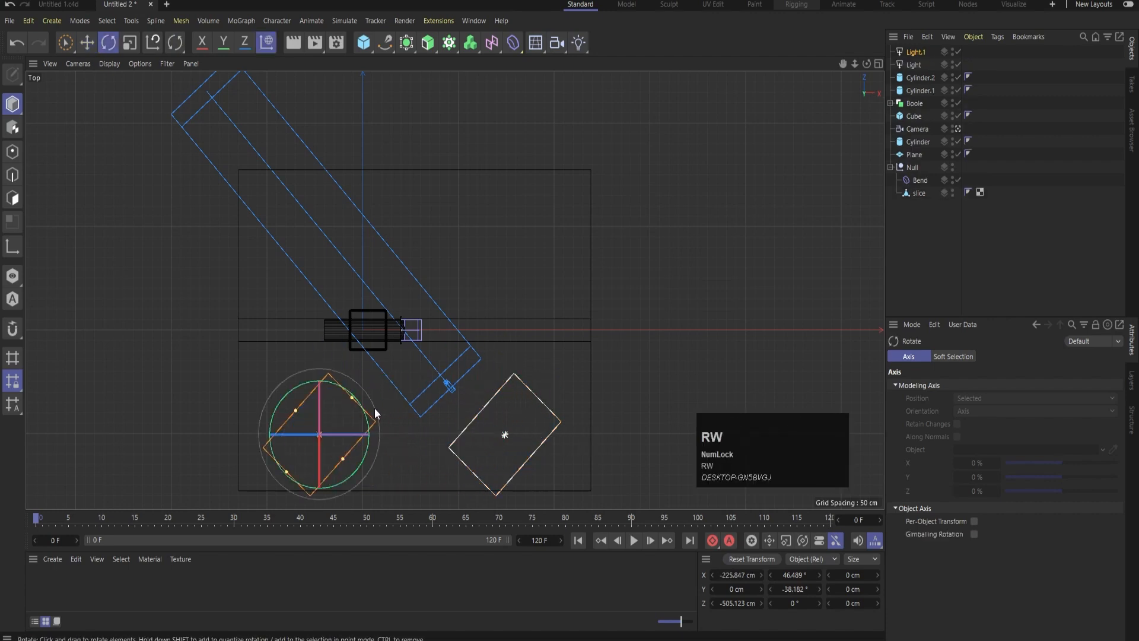
drag(343, 390, 361, 462)
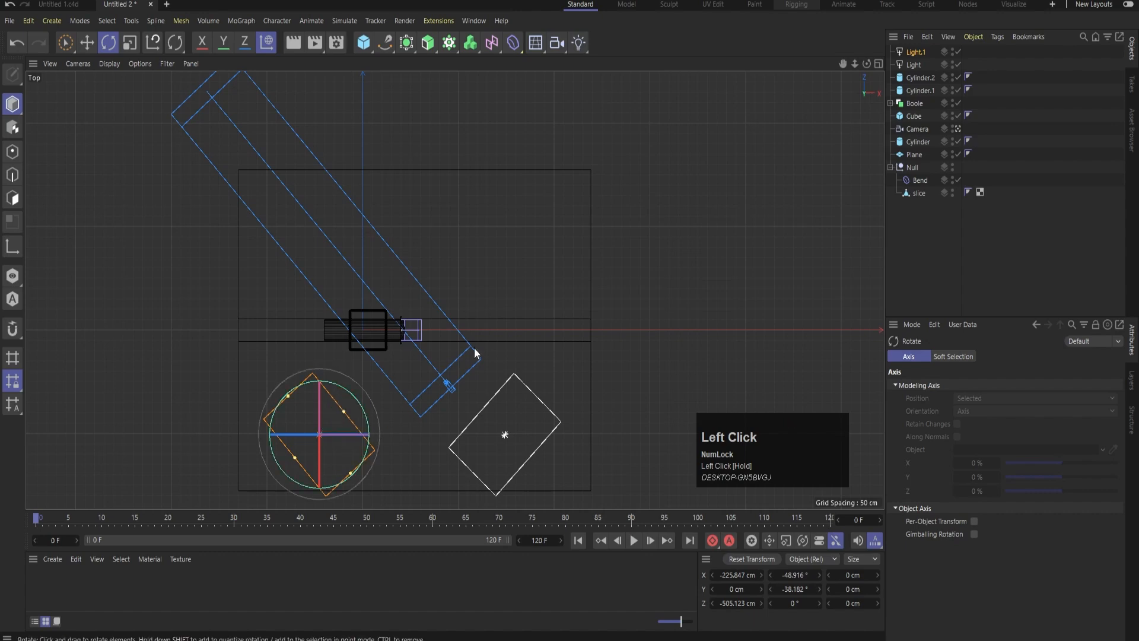
Raise both lights together in the front view to about Y 245 cm
middle_click(475, 348)
middle_click(632, 389)
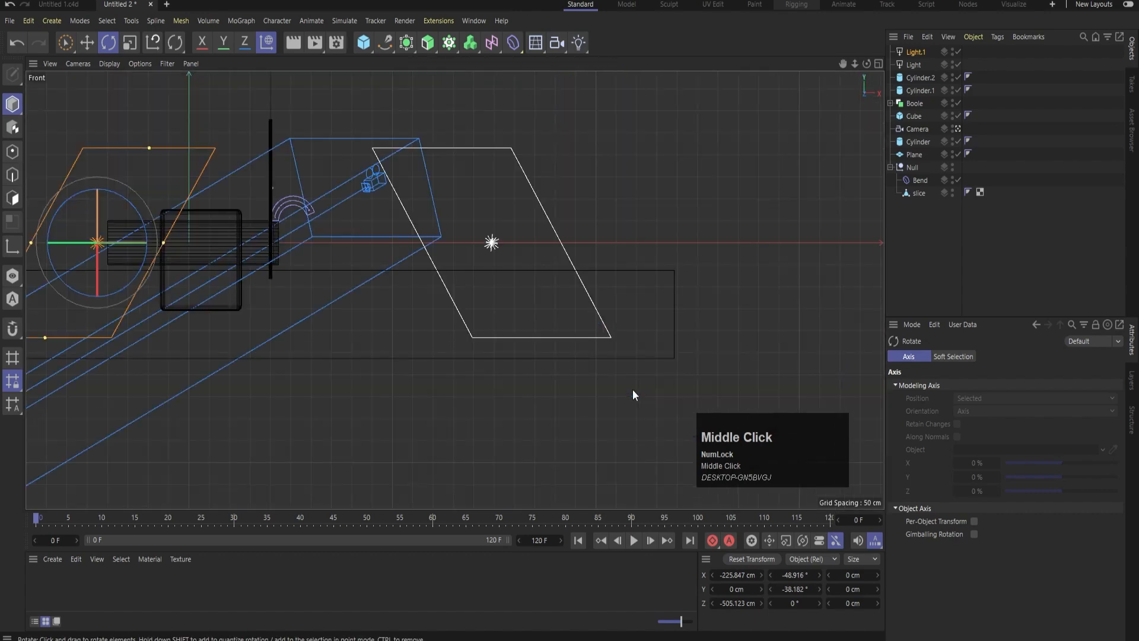
scroll(633, 389, down, 3)
click(920, 66)
shift+click(916, 51)
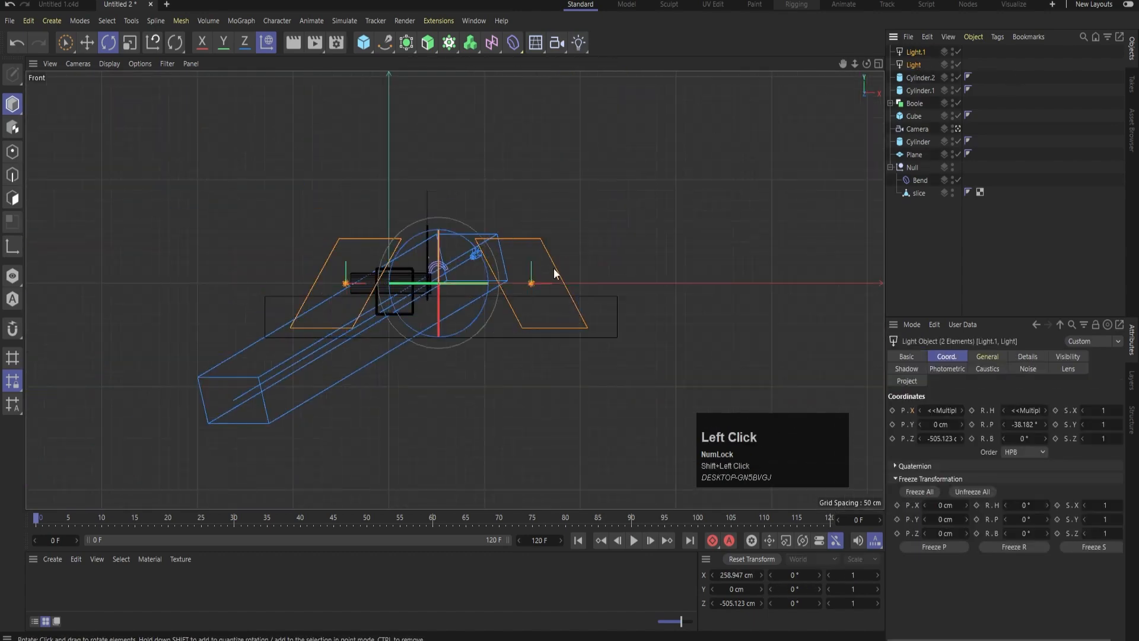
key(e)
drag(443, 197, 444, 144)
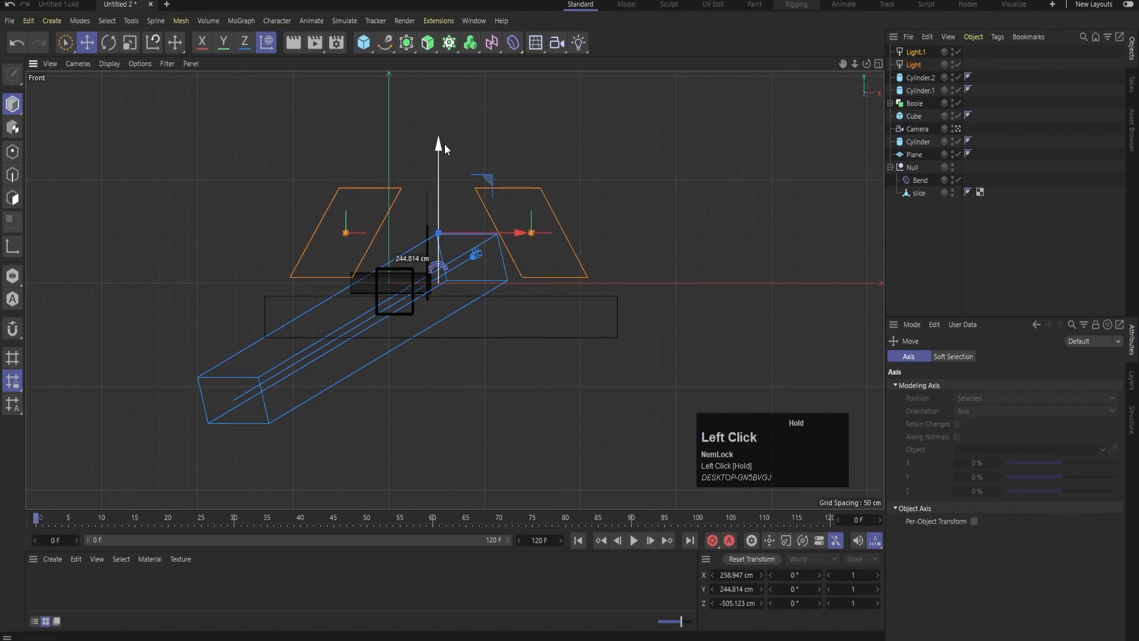
Set the shadow type of both lights to Area
middle_click(497, 165)
middle_click(279, 133)
click(908, 65)
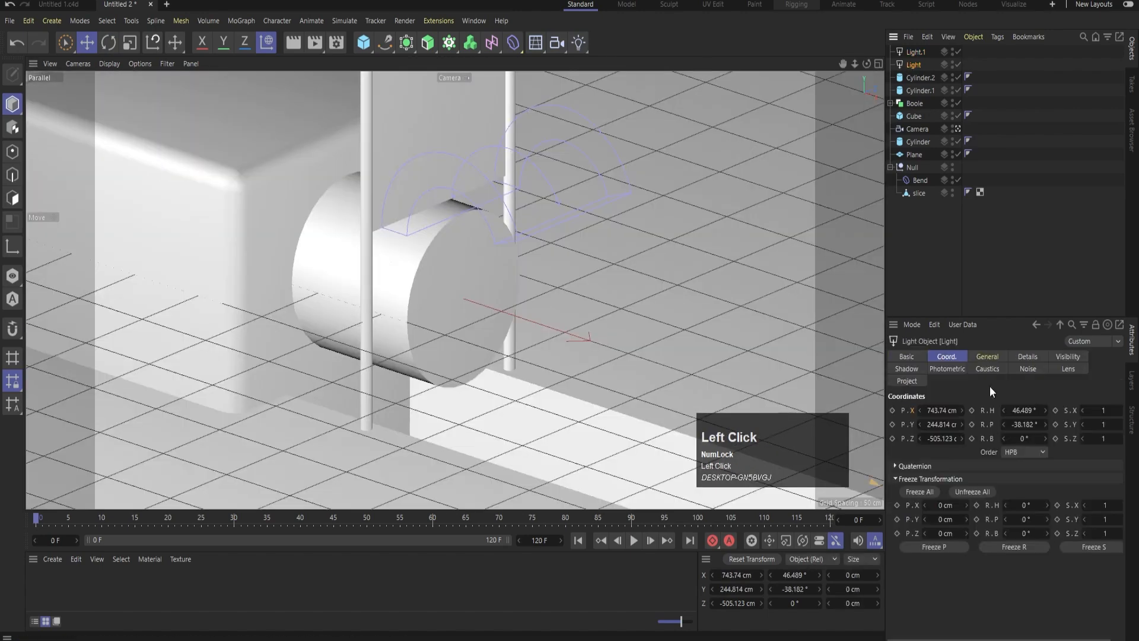
click(987, 356)
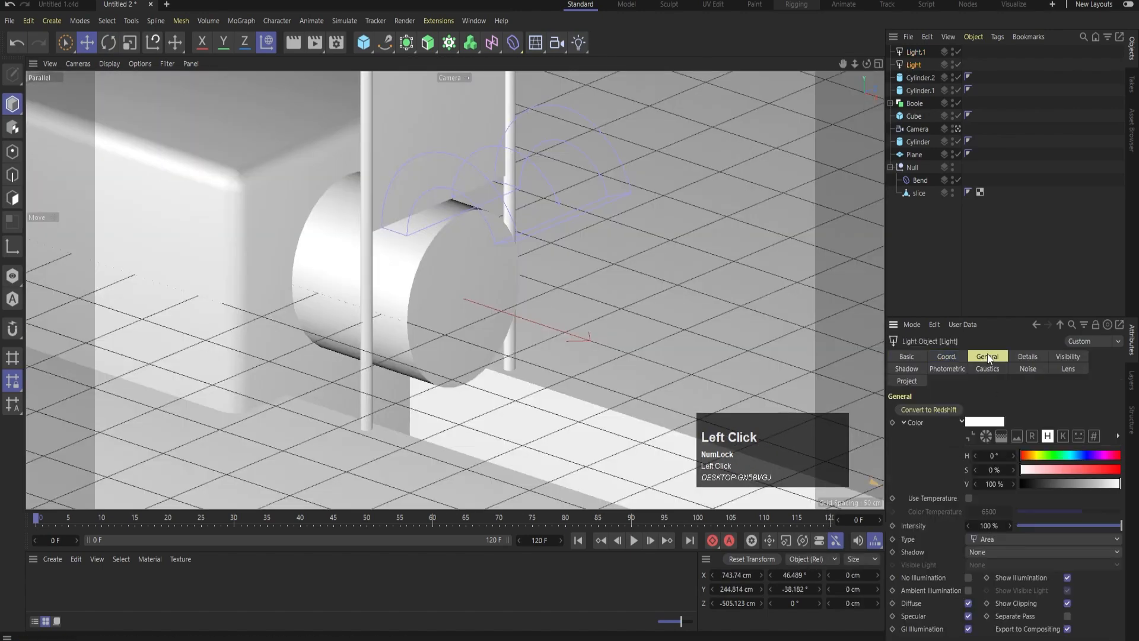
click(987, 555)
click(991, 606)
click(979, 553)
click(986, 606)
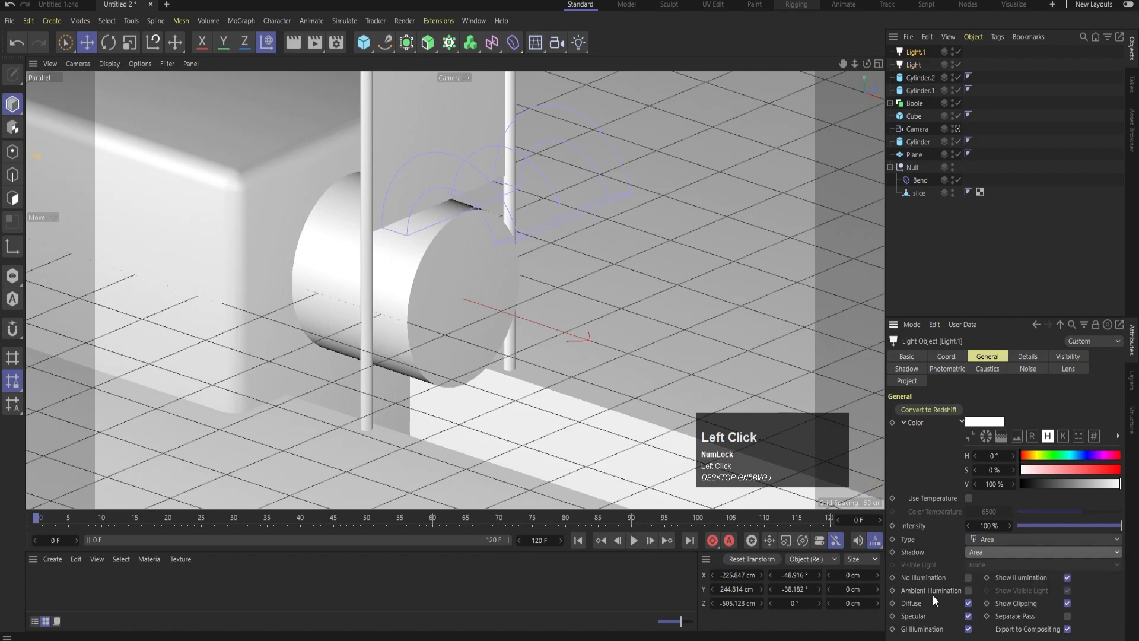
Render the camera view to check the lighting, and select the first light in the top view
click(954, 266)
key(ctrl+r)
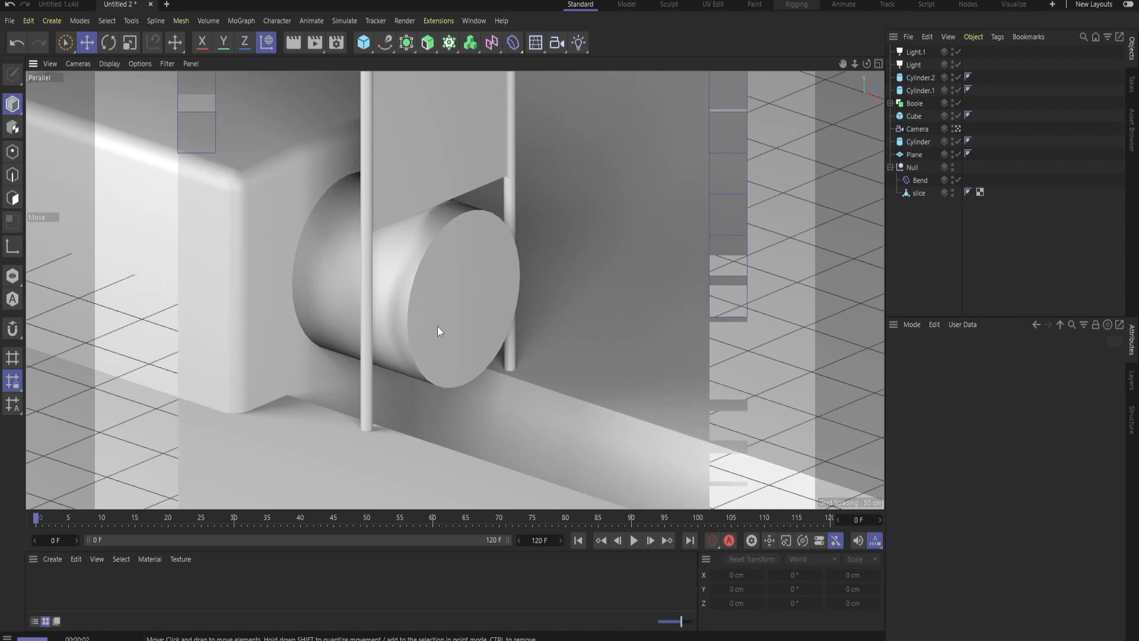
click(1017, 210)
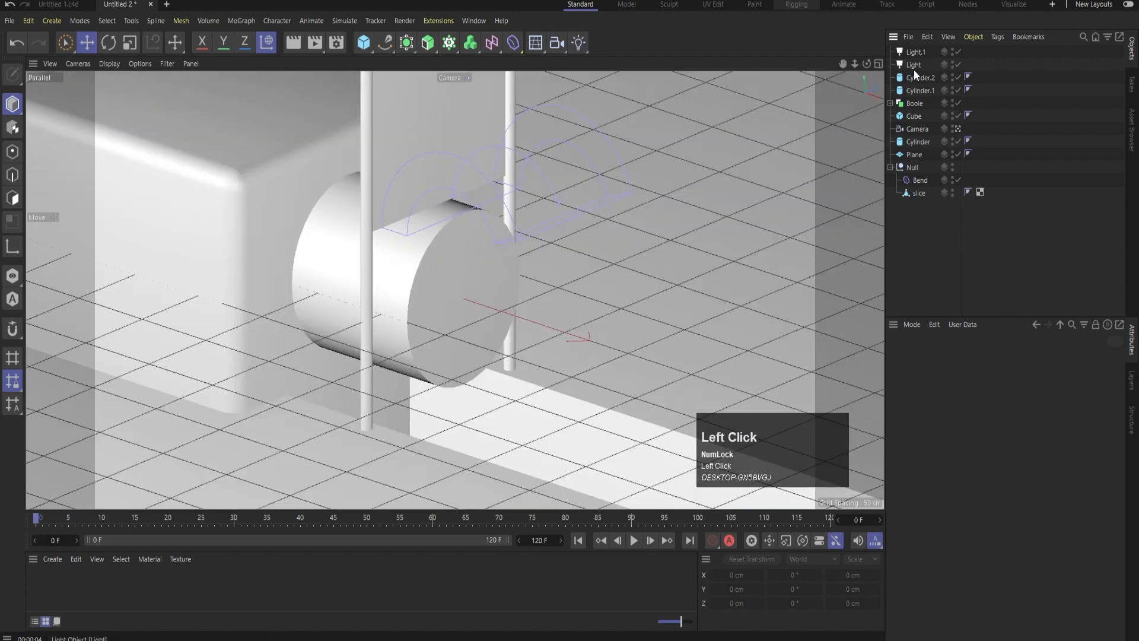
middle_click(540, 259)
key(Num_Lock)
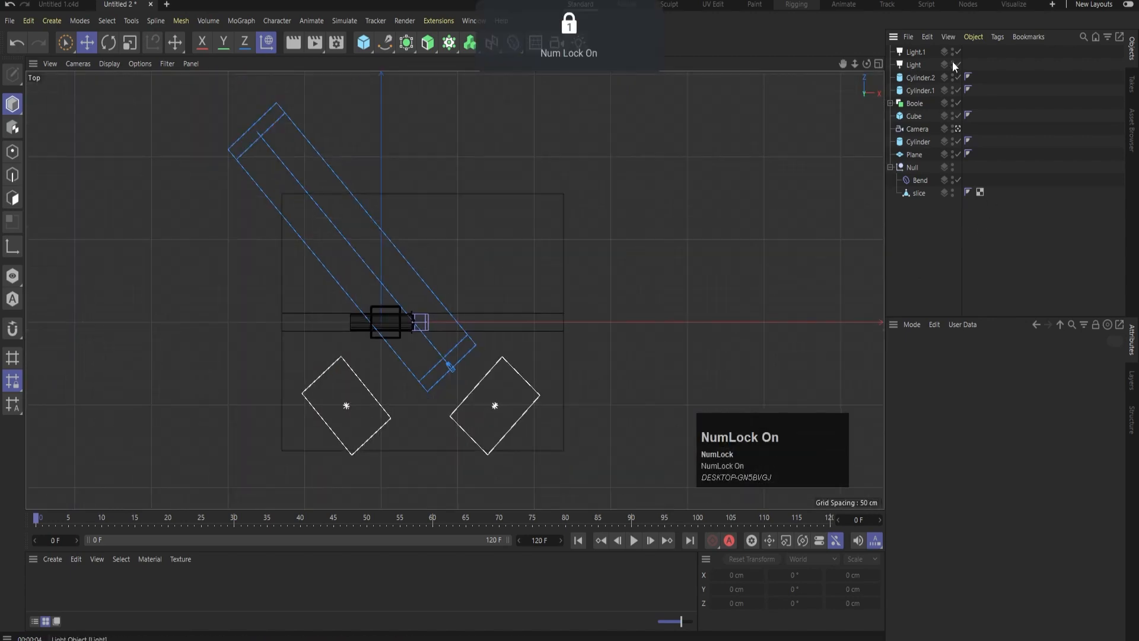
Duplicate both area lights together along the Z axis to about 521 cm, on the far side of the cylinder in the top view
click(913, 64)
shift+click(914, 51)
key(e)
ctrl+drag(428, 326, 463, 290)
key(r)
key(ctrl+z)
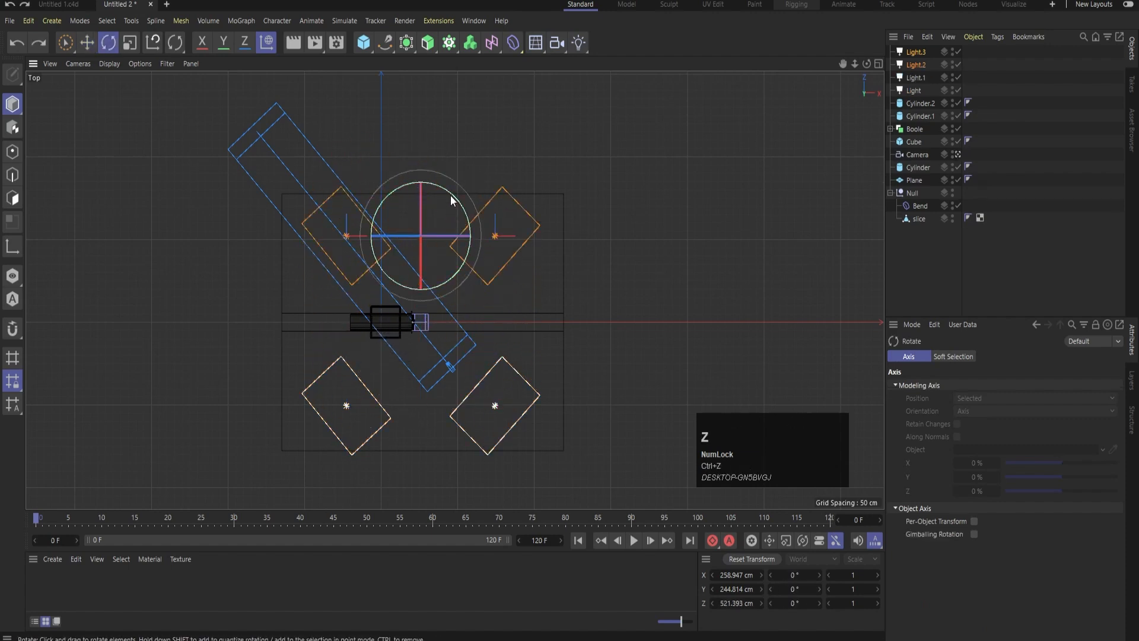
Rotate the two duplicated lights together to a heading of 180° and render the camera view to check the lighting
shift+drag(450, 194, 381, 293)
middle_click(547, 177)
middle_click(255, 203)
key(ctrl+r)
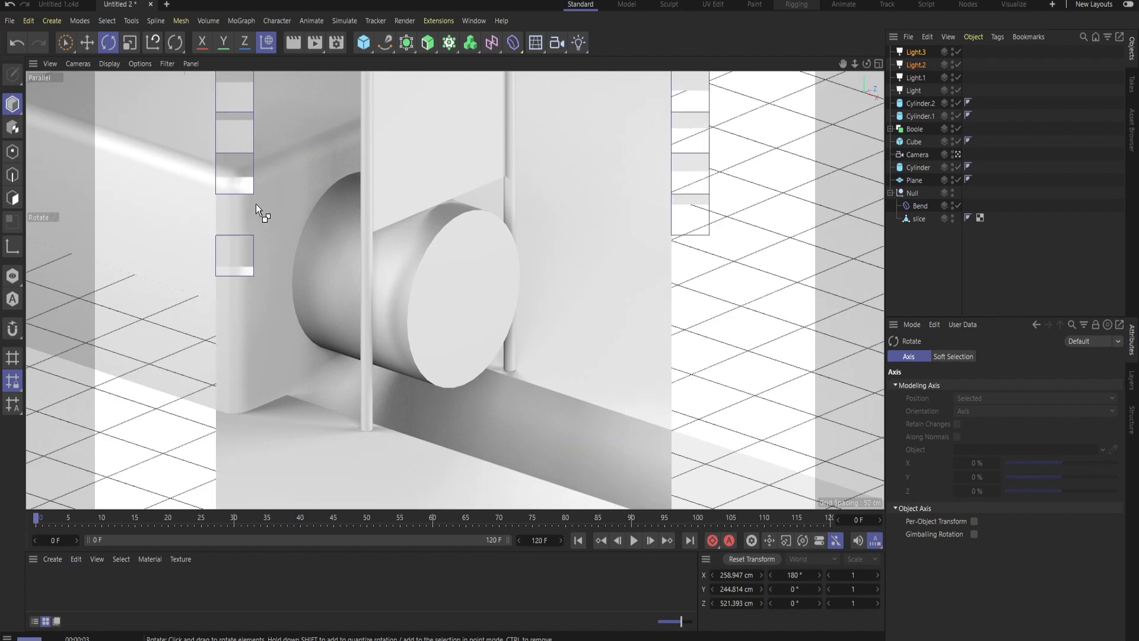
Display the camera view as shading with lines, create a new material, apply it to the slice and render
key(n)
key(d)
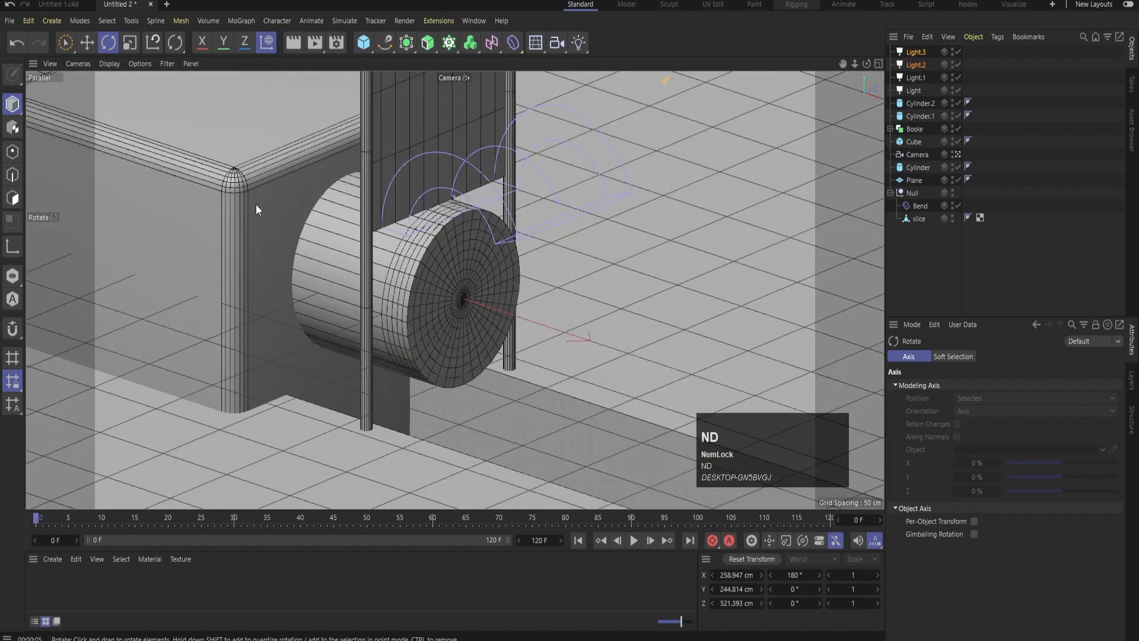
double_click(56, 588)
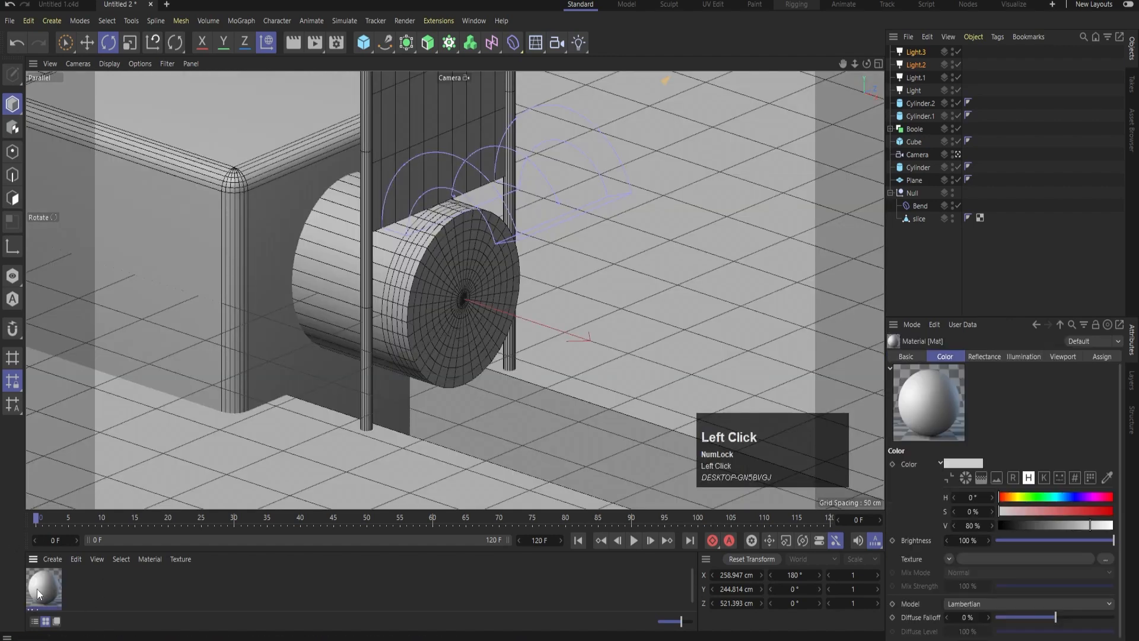
drag(37, 588, 422, 320)
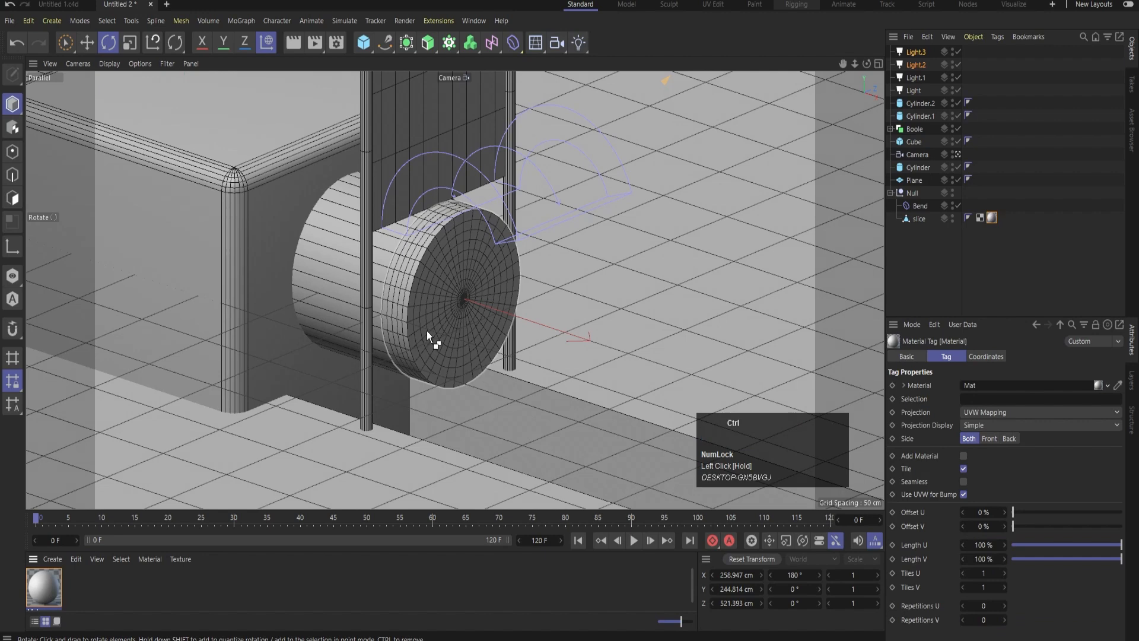
key(ctrl+r)
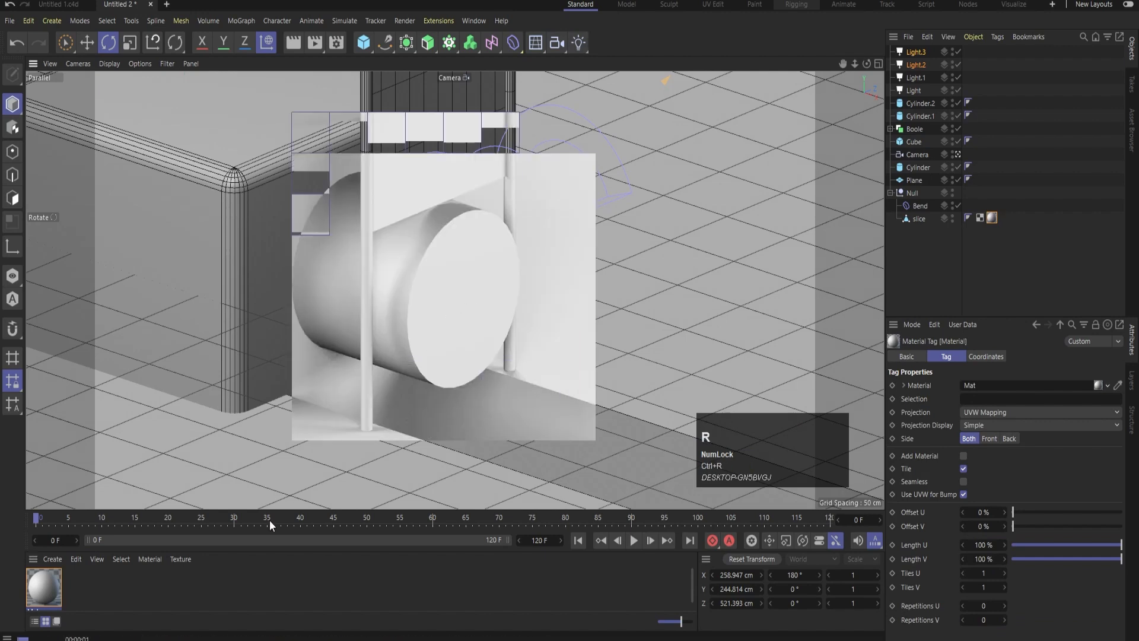
Enable the slice material's Luminance channel at 50% brightness and render the camera view
double_click(48, 582)
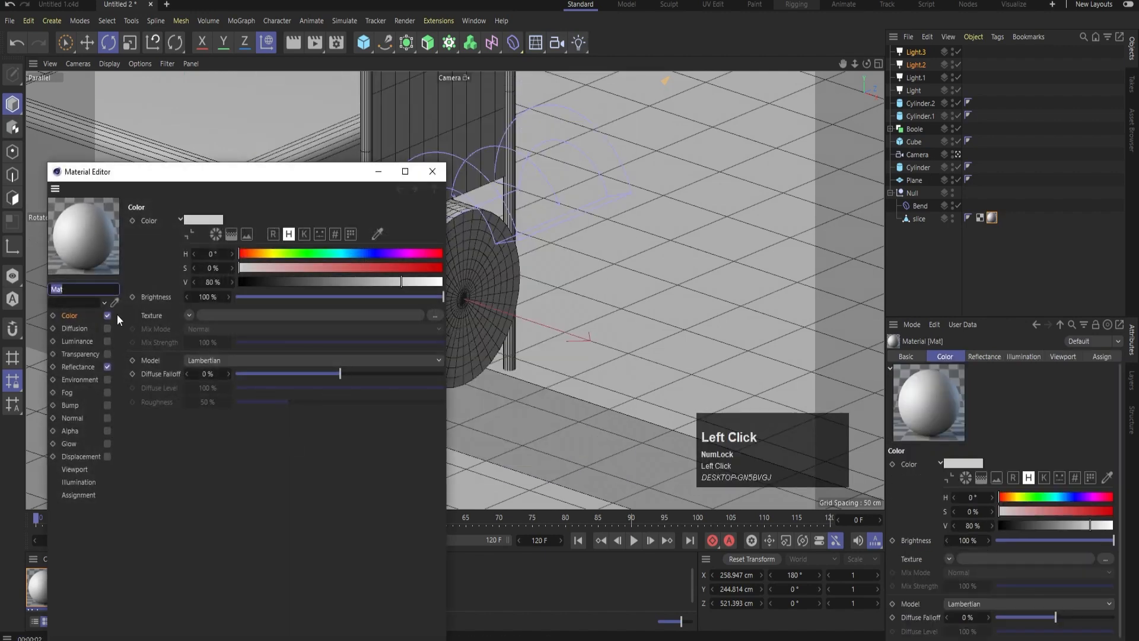
click(103, 342)
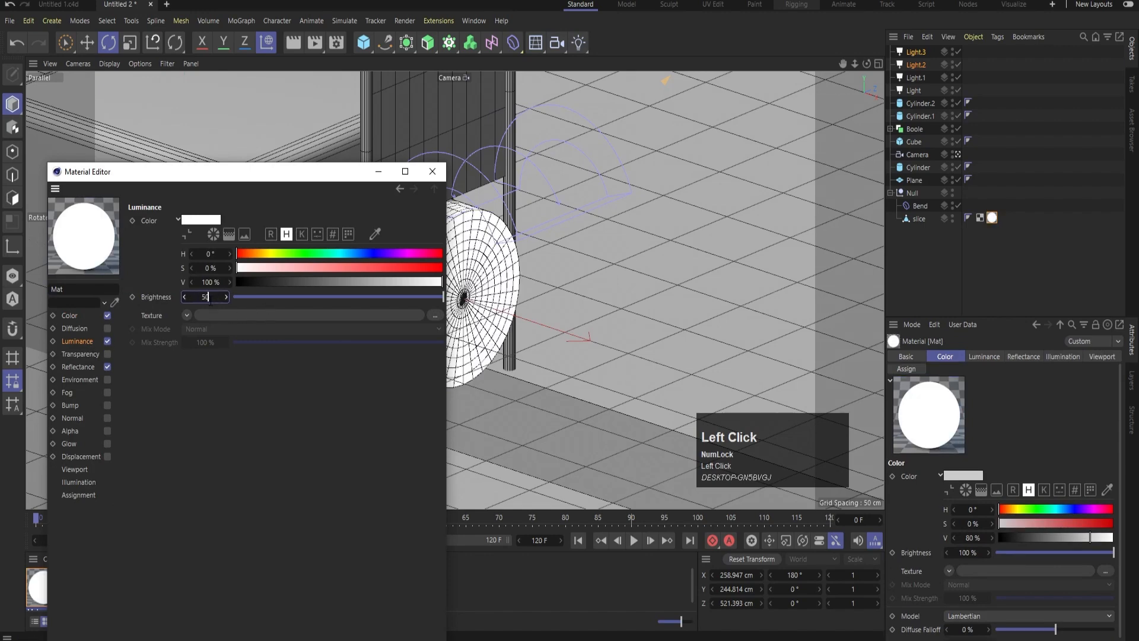
key(Return)
click(431, 171)
key(ctrl+r)
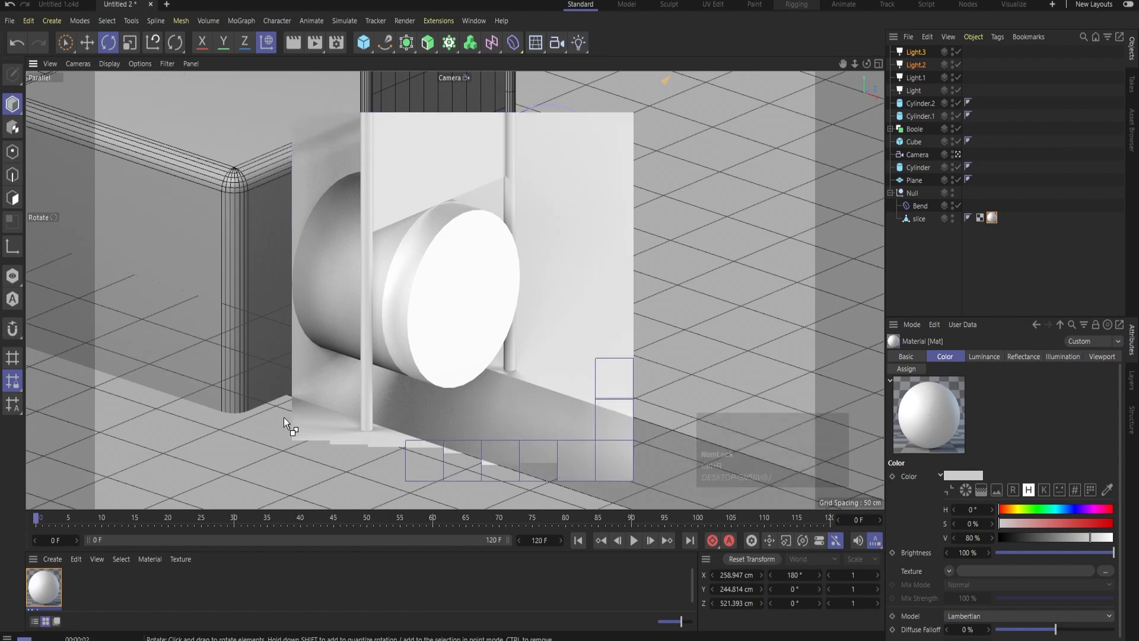
Apply the luminous white material to the main cylinder, and assign a duplicate of it to the cube
drag(39, 596, 206, 488)
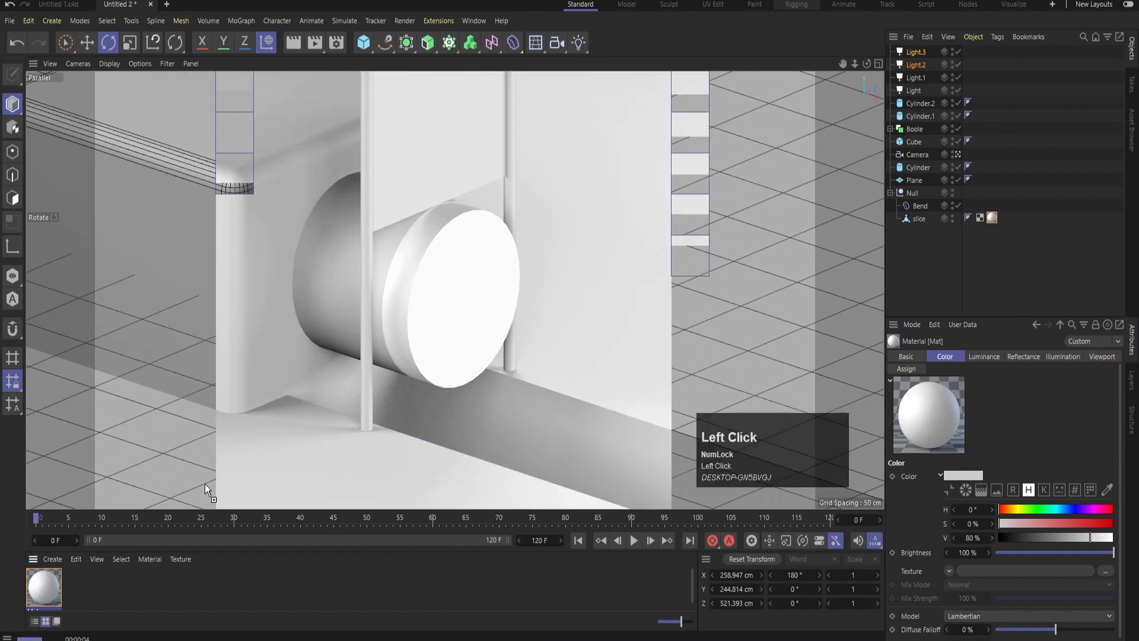
drag(329, 287, 329, 288)
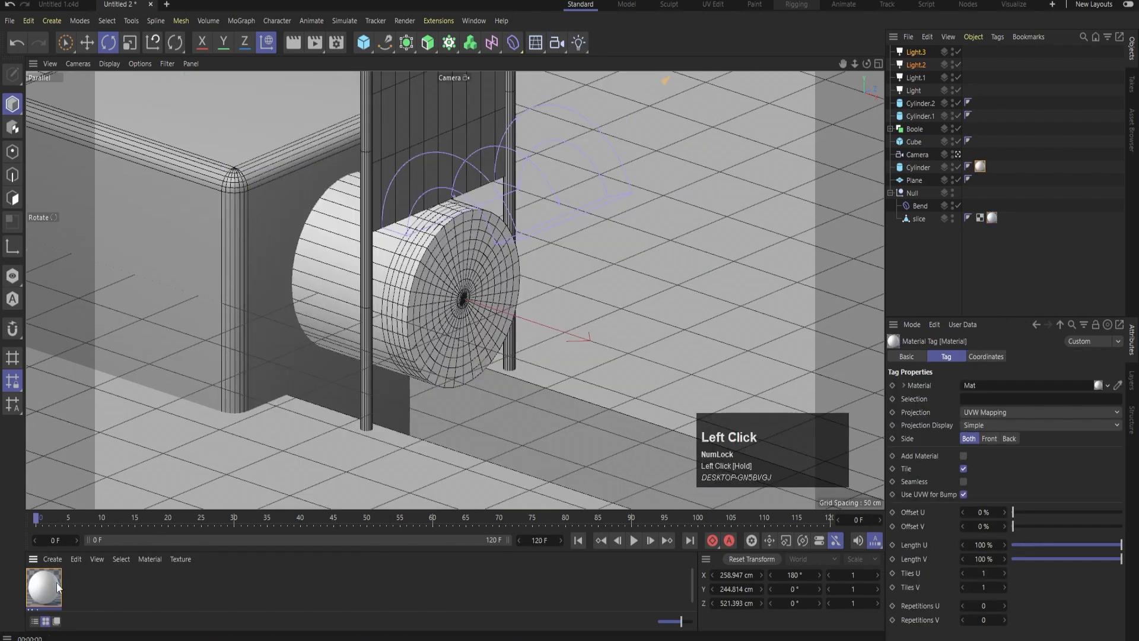
ctrl+drag(44, 585, 48, 589)
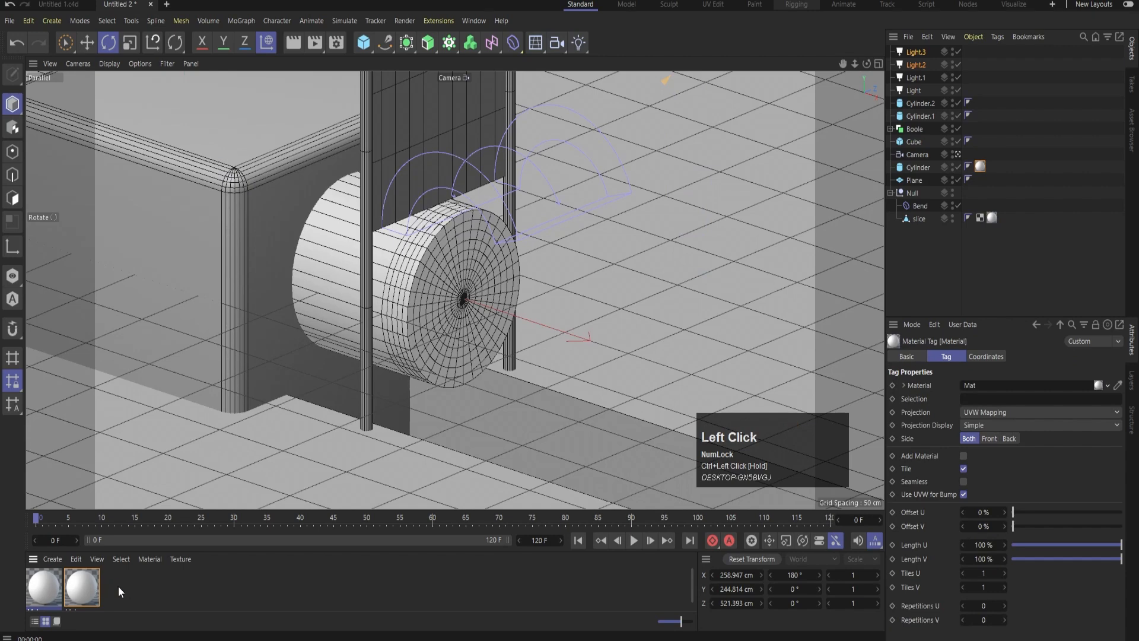
drag(189, 287, 205, 267)
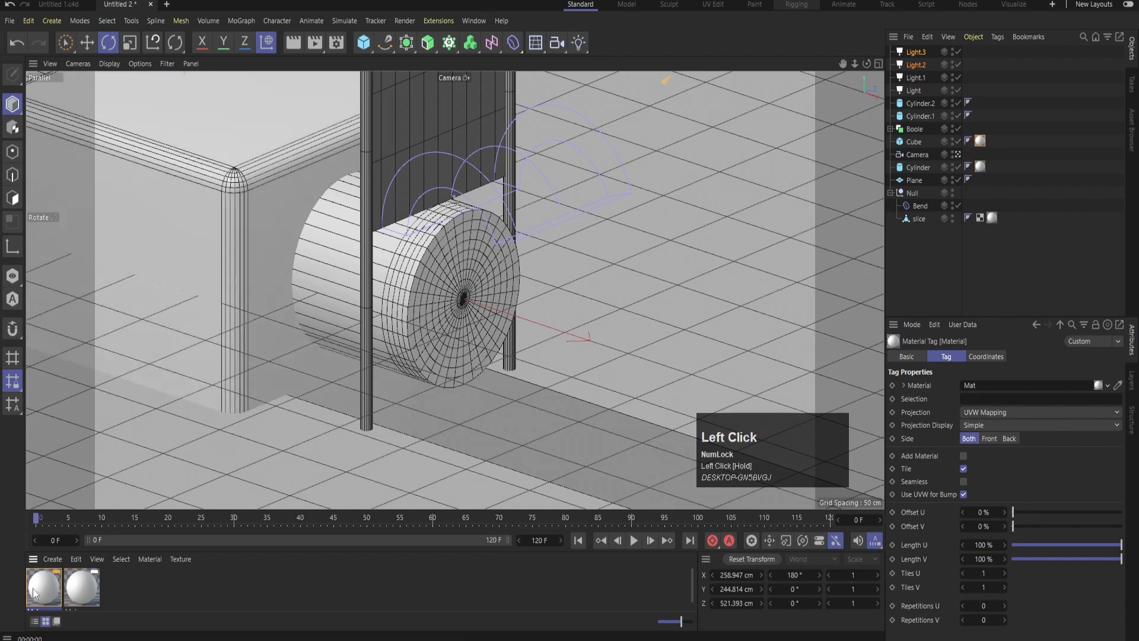
Set the luminance colour of the cube's material to orange, RGB 255, 117, 0
double_click(44, 587)
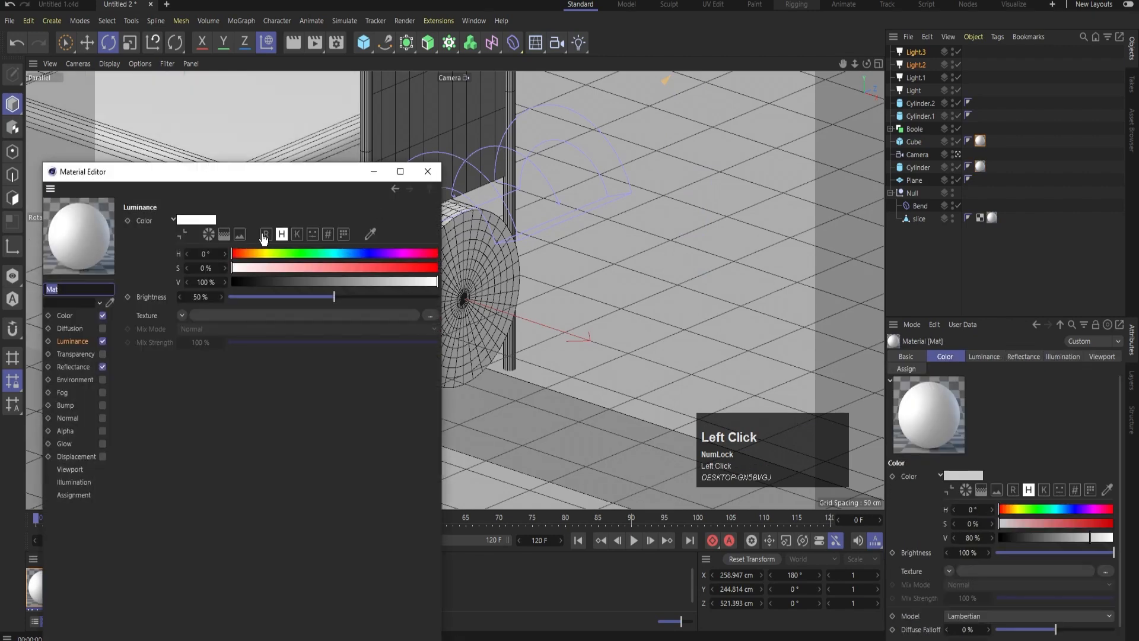
click(264, 236)
drag(283, 282, 193, 292)
click(364, 268)
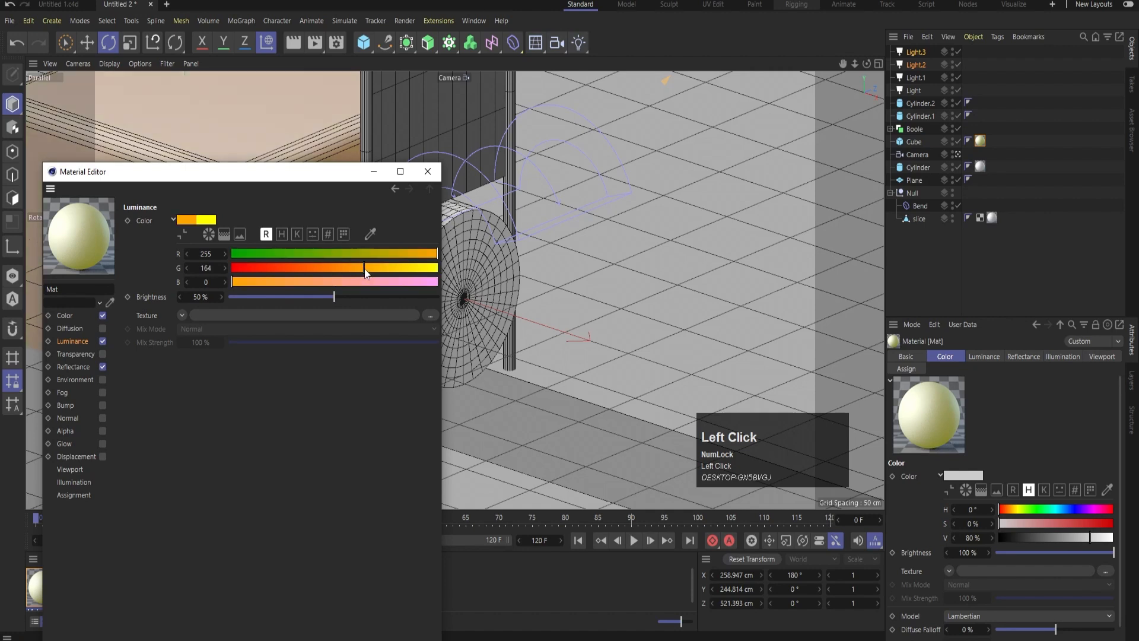
drag(400, 270, 327, 268)
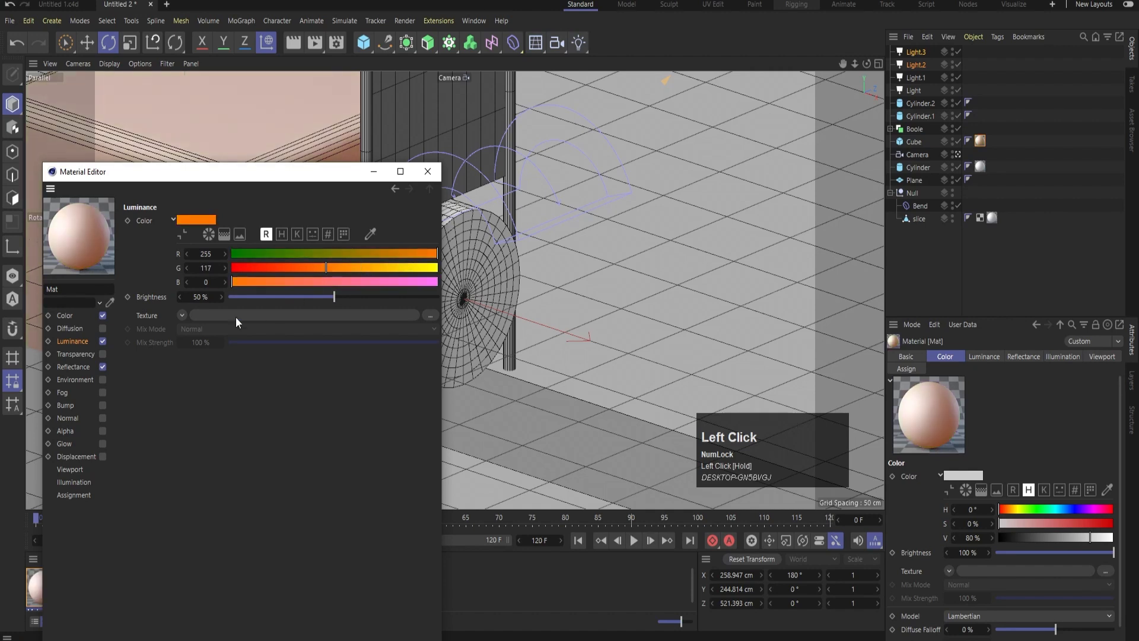
Set the base colour of the cube's material to orange, RGB 255, 108, 0, and render the camera view
click(71, 316)
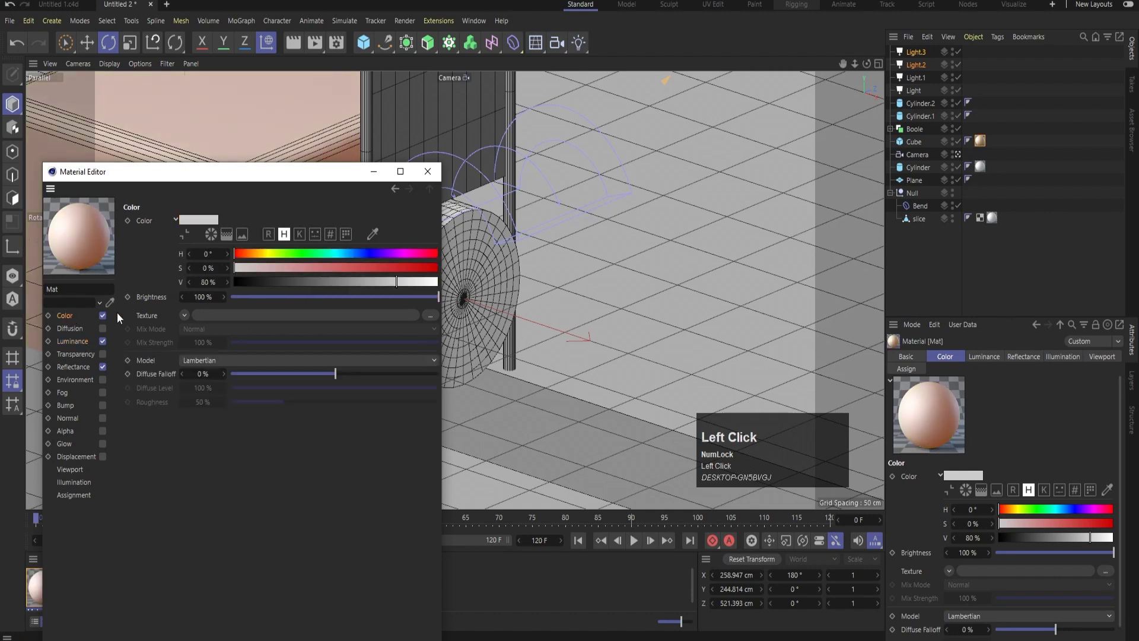
click(268, 235)
click(238, 267)
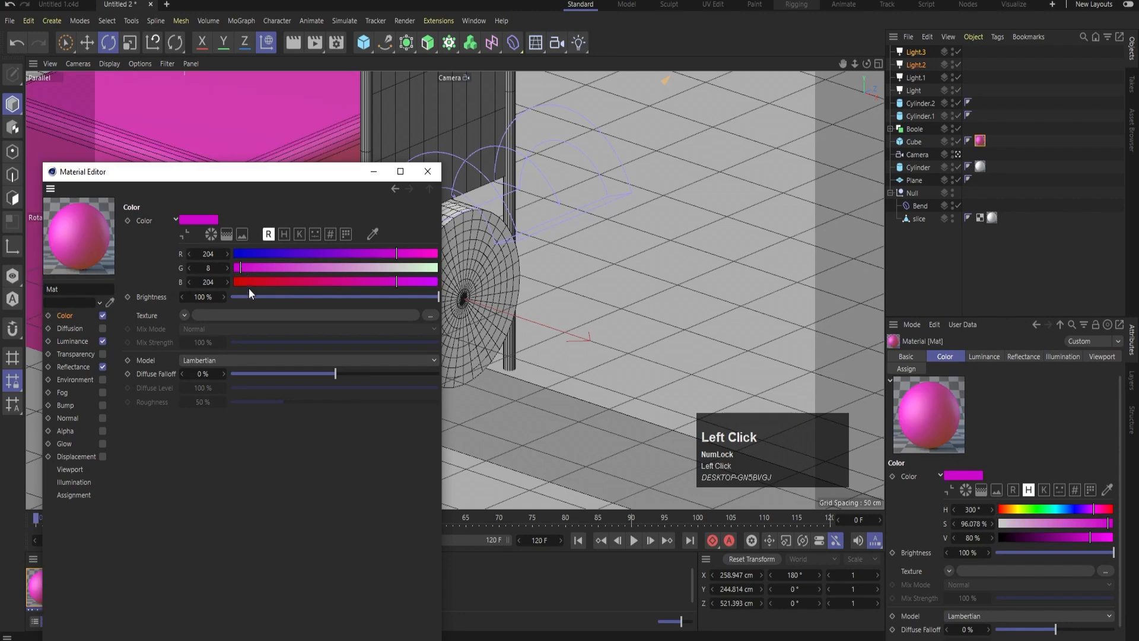
drag(238, 282, 206, 282)
drag(346, 267, 299, 269)
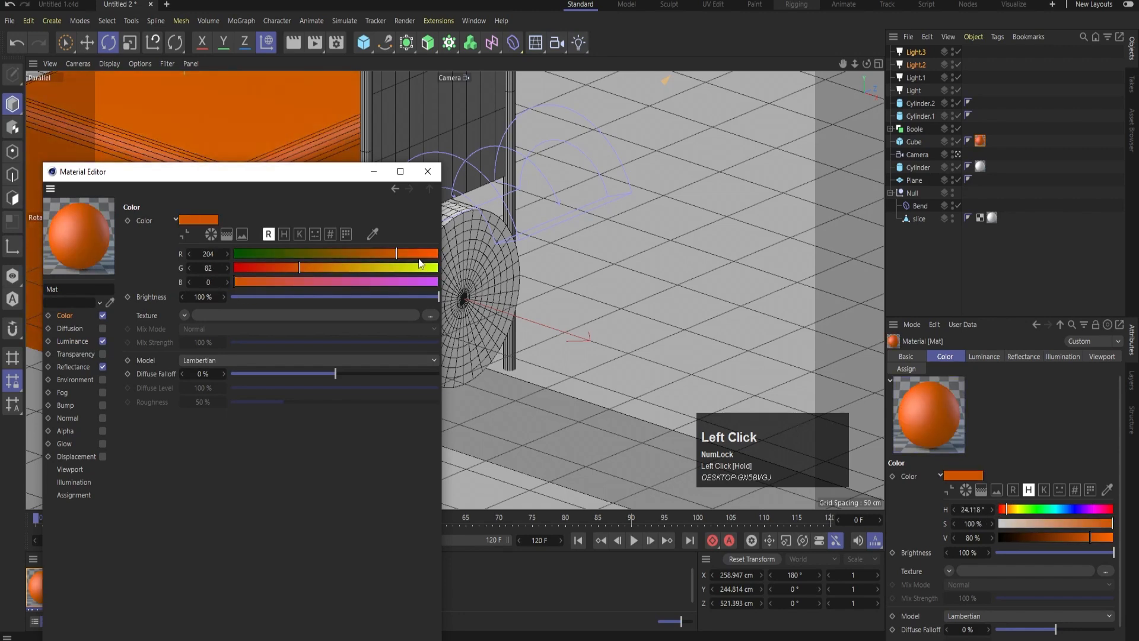
drag(419, 257, 469, 267)
drag(302, 270, 321, 268)
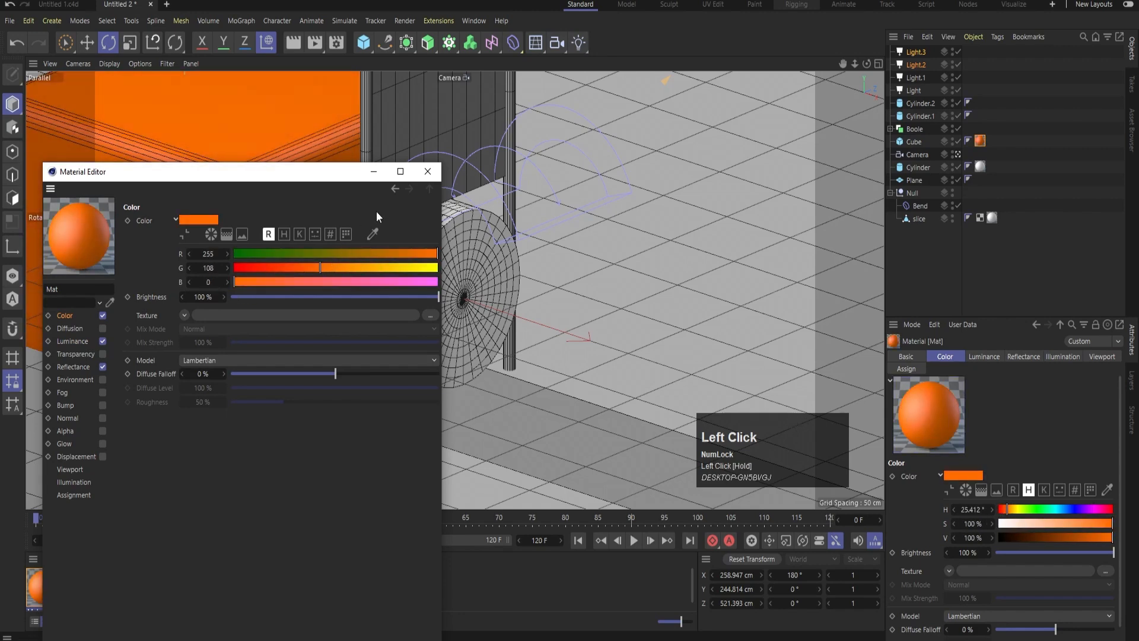
click(427, 173)
key(ctrl+r)
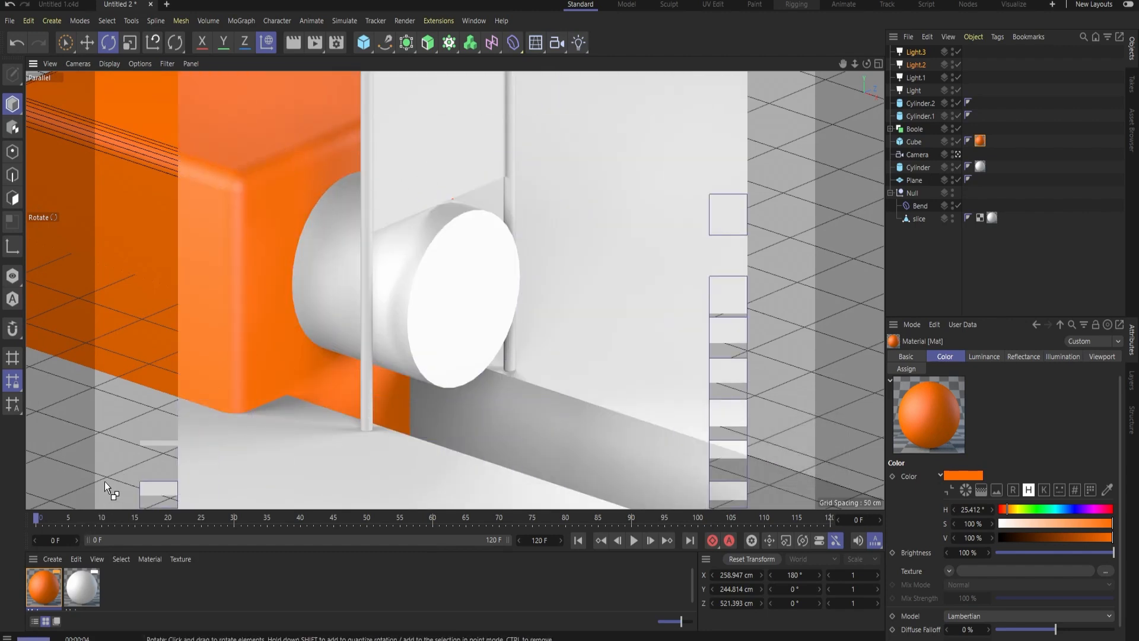
Apply the cube's orange material to the Boole floor and backdrop as well, and render the result
click(43, 588)
drag(272, 460, 270, 462)
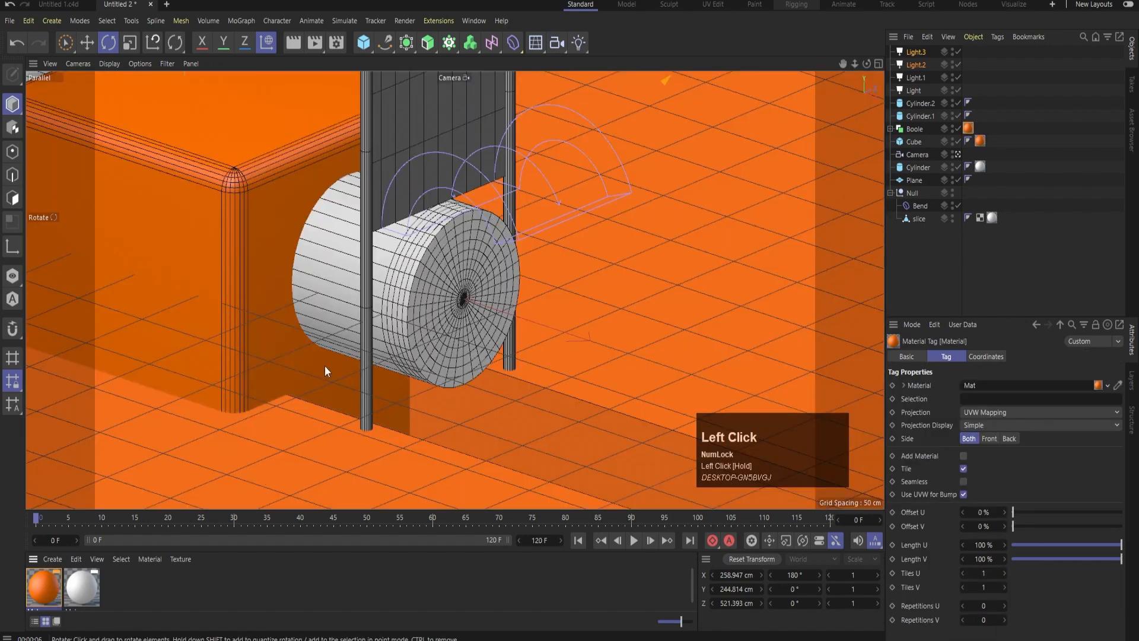
key(ctrl+r)
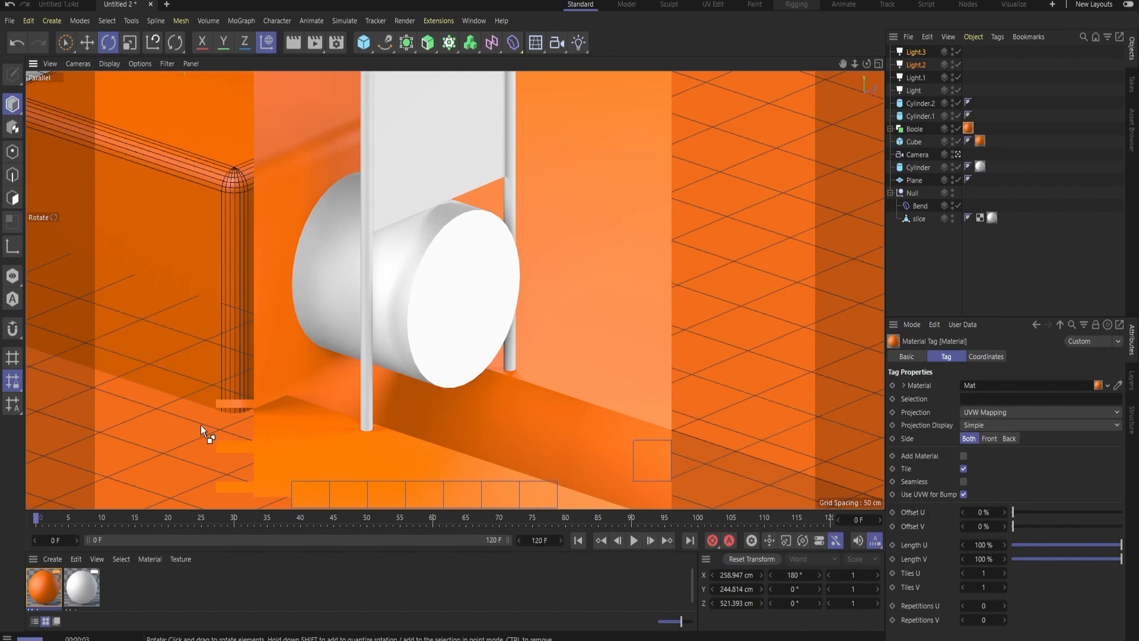
Recolour the cube and backdrop material to purple, RGB 175, 0, 208, with Luminance disabled, and render the camera view
double_click(42, 584)
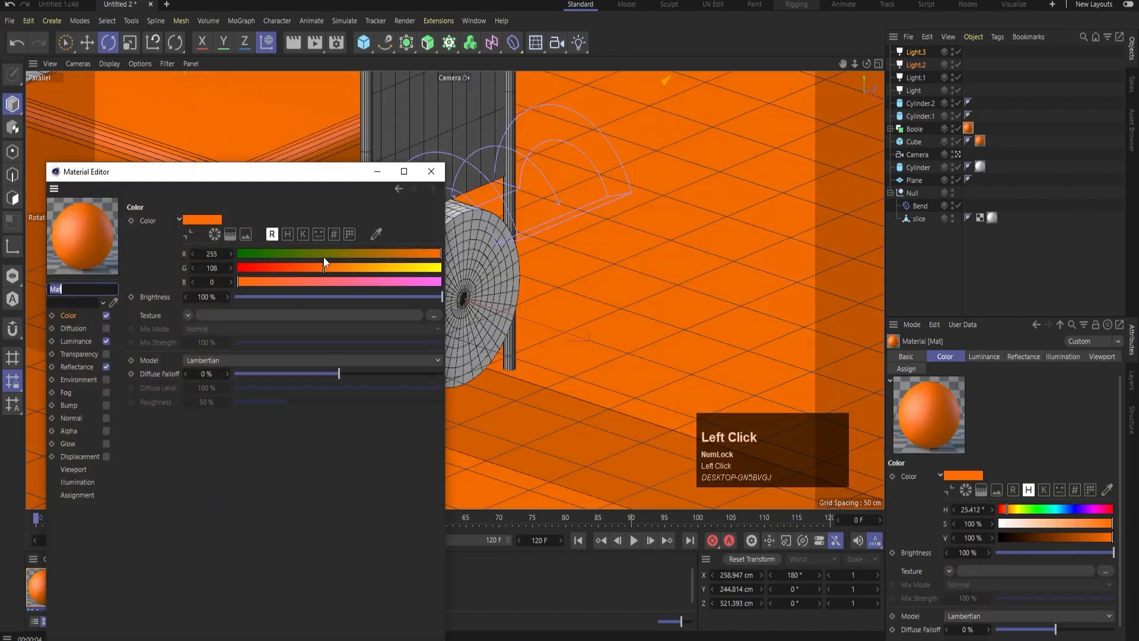
click(258, 267)
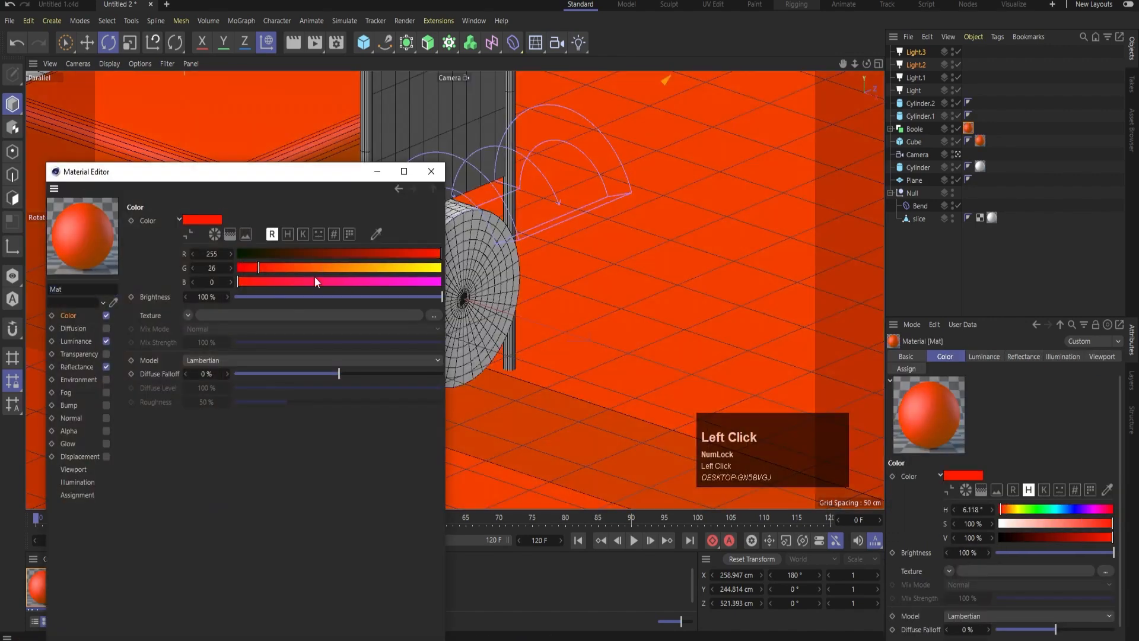
drag(315, 282, 403, 281)
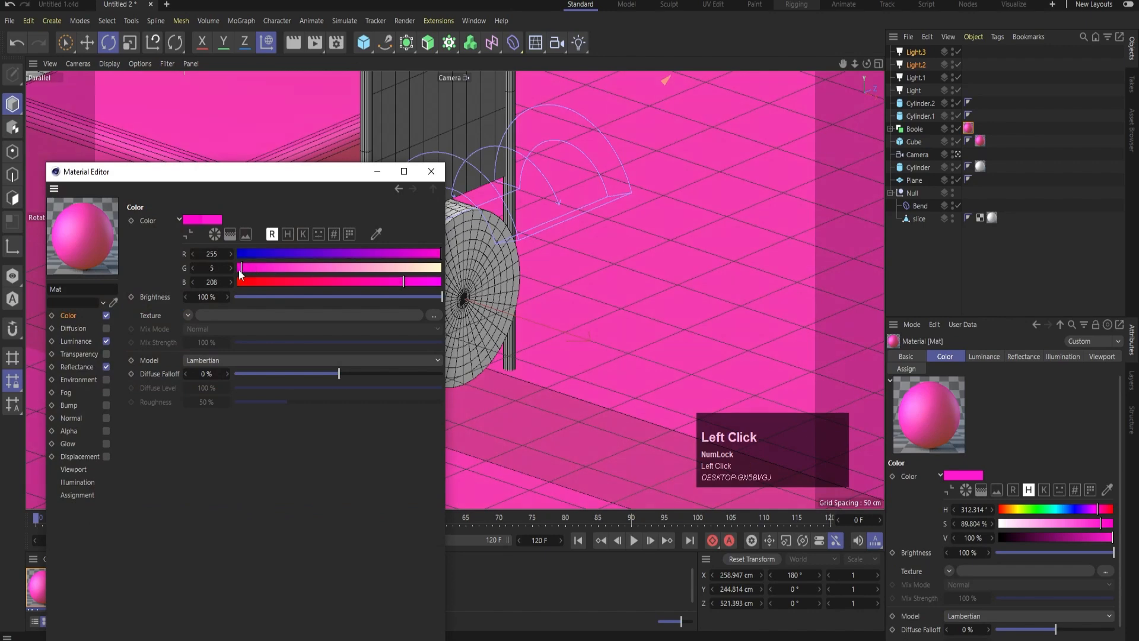
drag(239, 271, 235, 271)
click(377, 252)
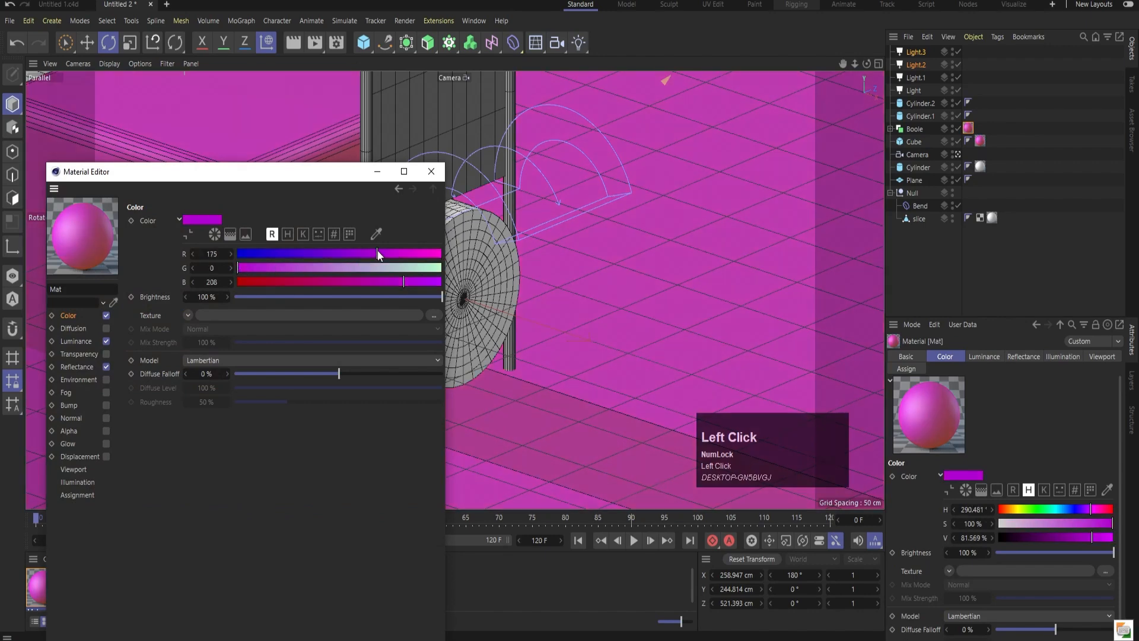
click(106, 341)
click(374, 174)
key(ctrl+r)
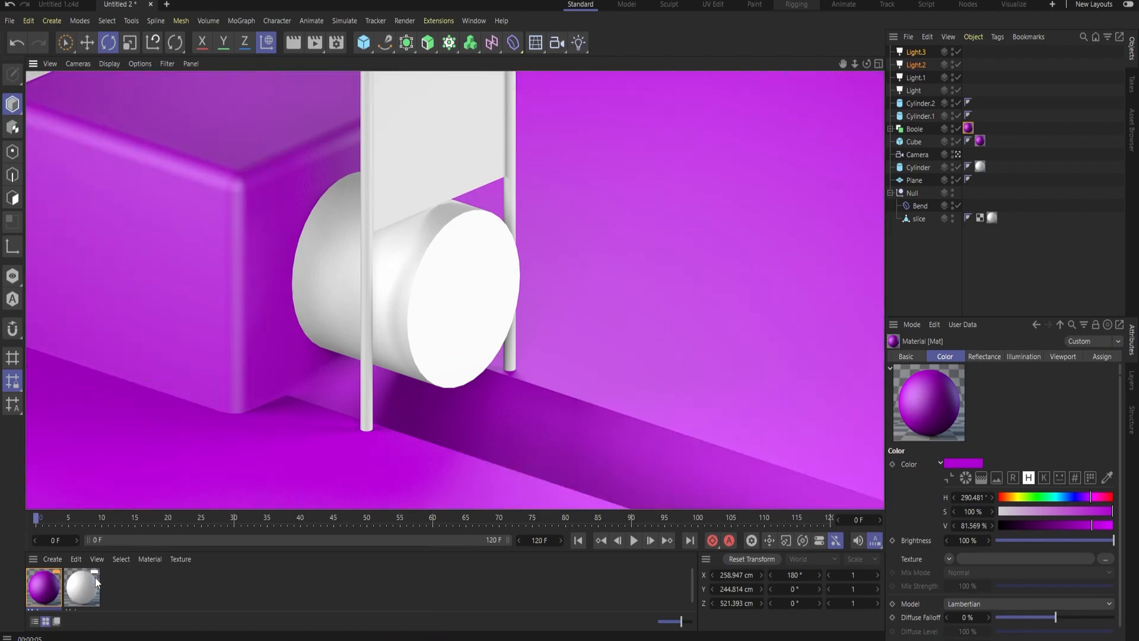
Try the white material on the Boole floor and backdrop, render it, and undo the assignment
drag(92, 580, 315, 444)
key(ctrl+r)
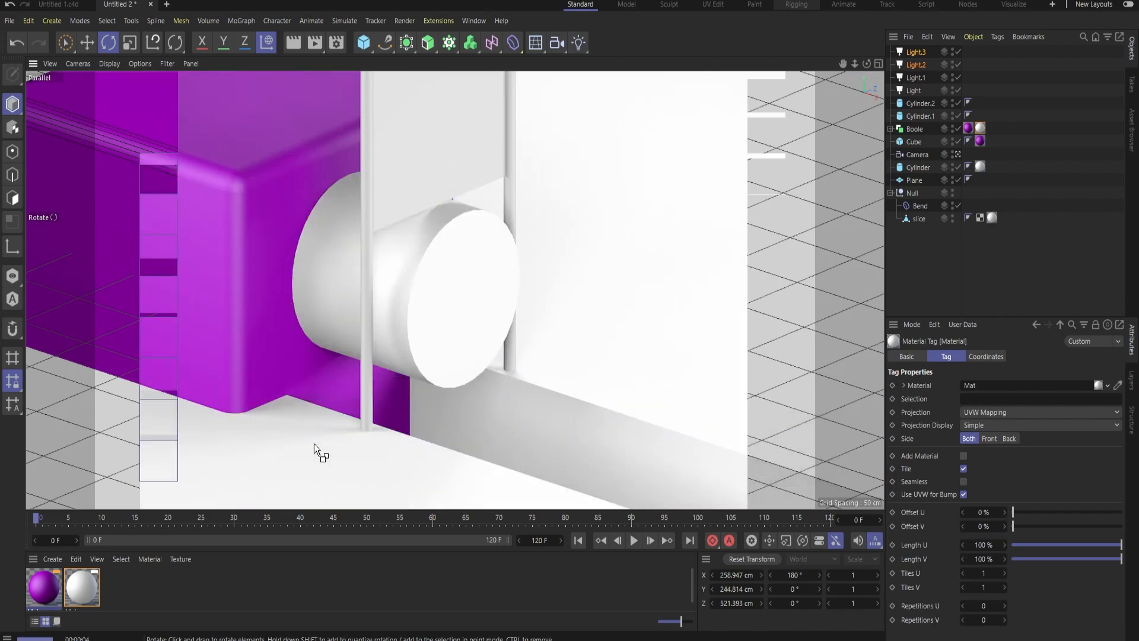
key(ctrl+z)
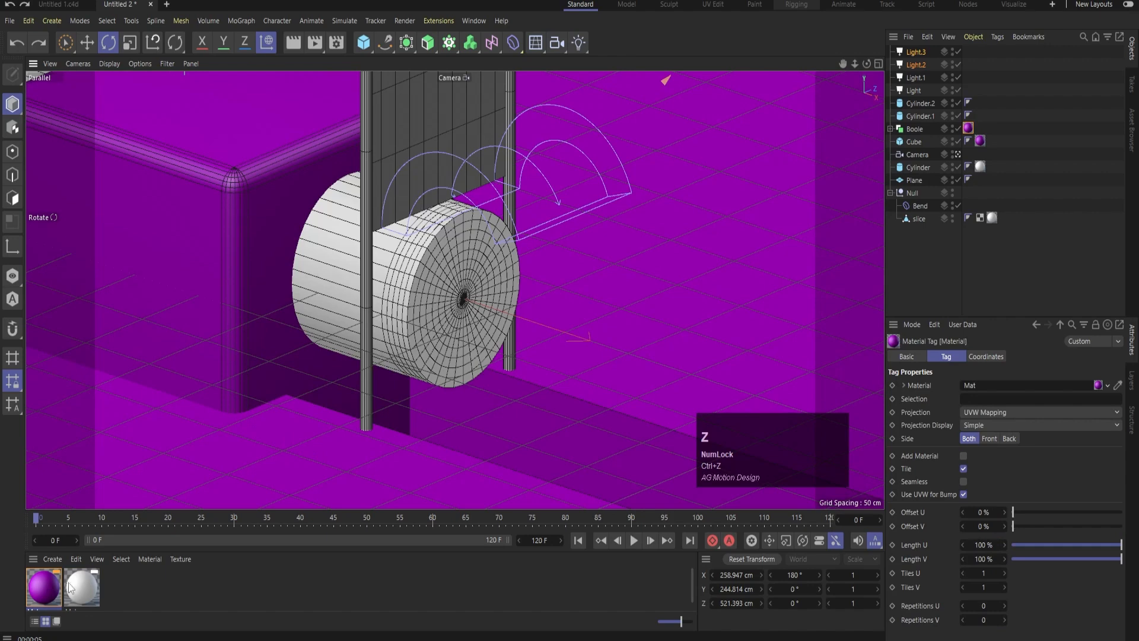
Apply the purple material to the cutting plane and the white material to both guide rods
drag(44, 586, 477, 148)
drag(87, 586, 341, 333)
drag(87, 586, 517, 233)
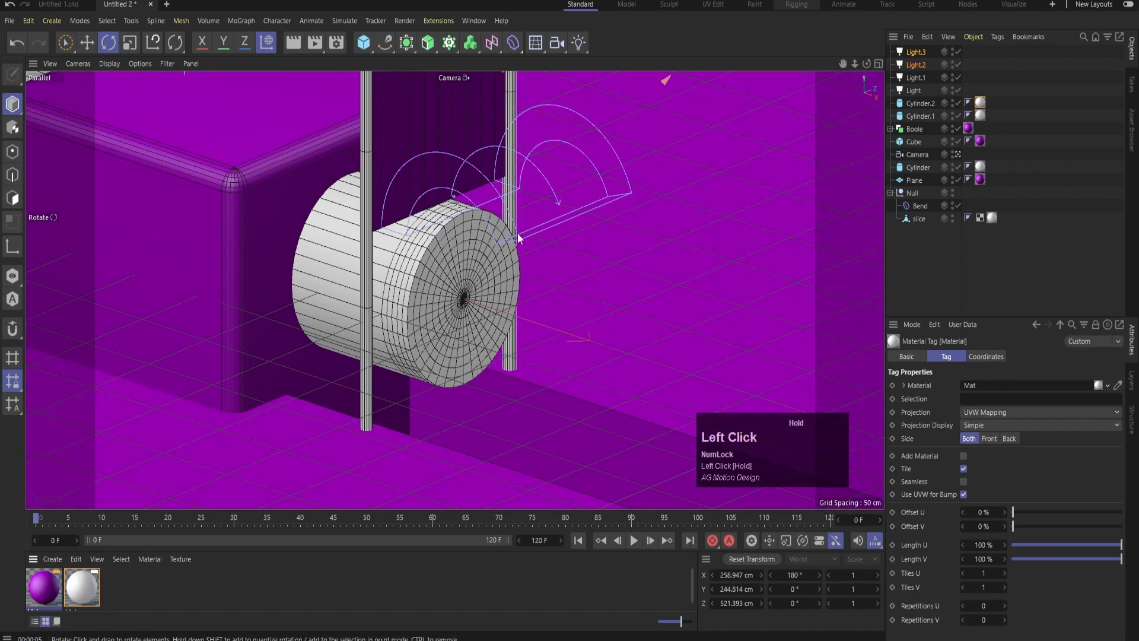
Play the slicing animation and render the camera view at frames 27 and 65 to check the materials
click(633, 541)
key(ctrl+r)
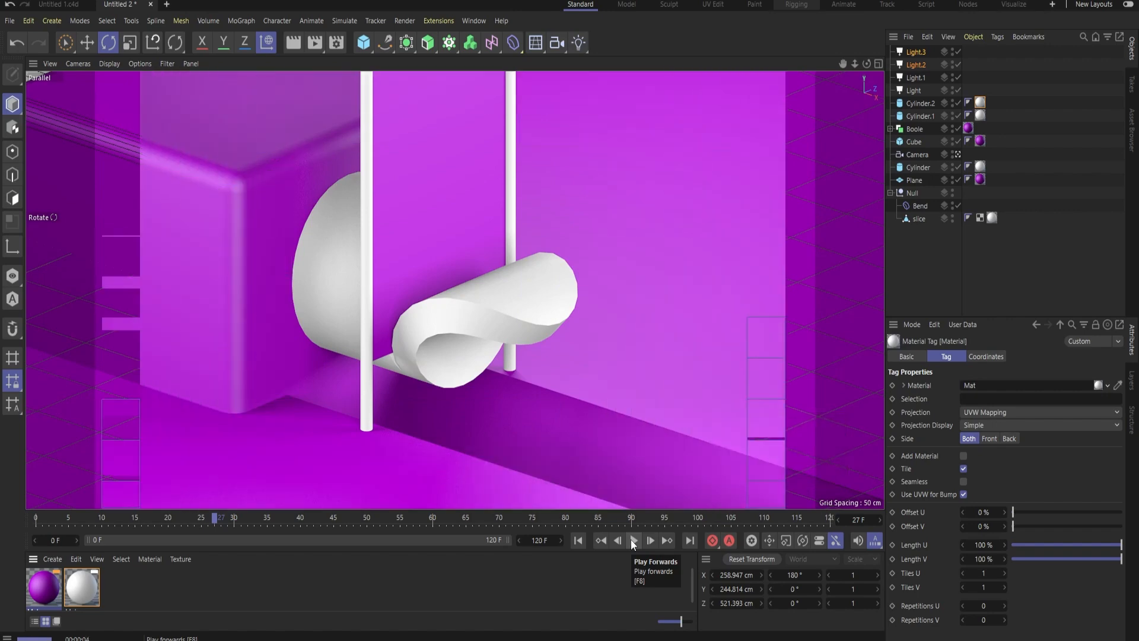
click(631, 539)
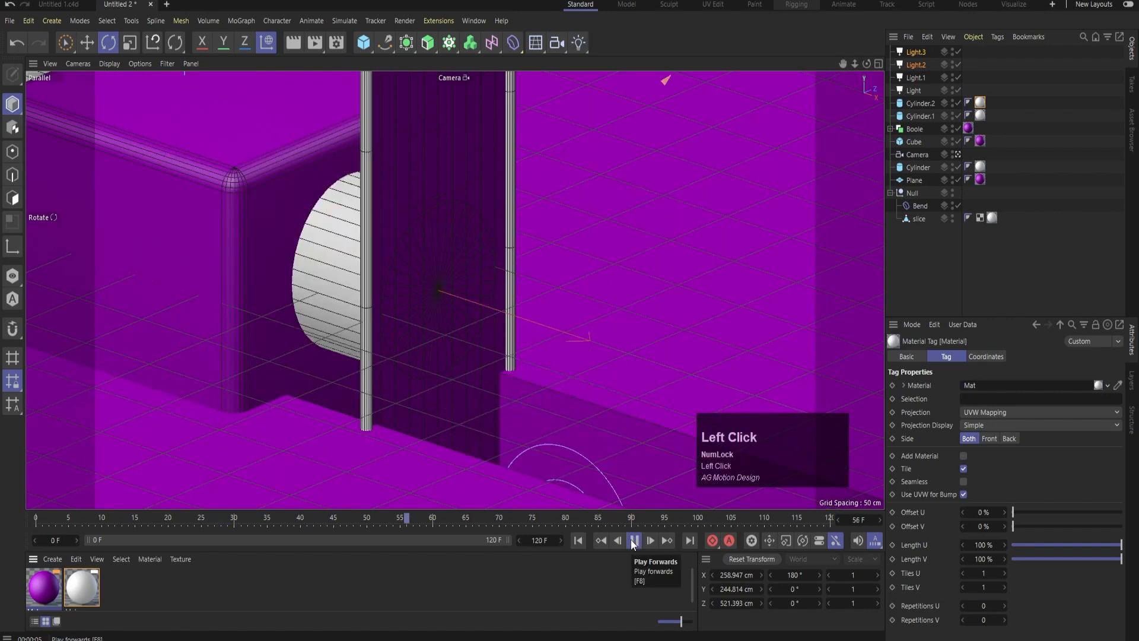
key(ctrl+r)
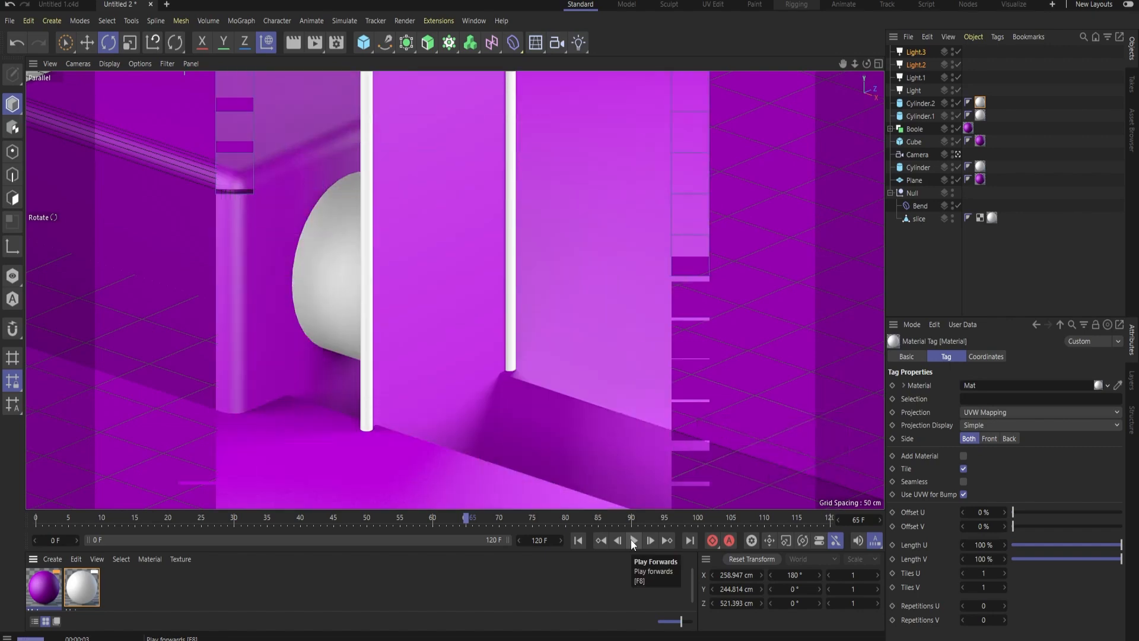
click(632, 539)
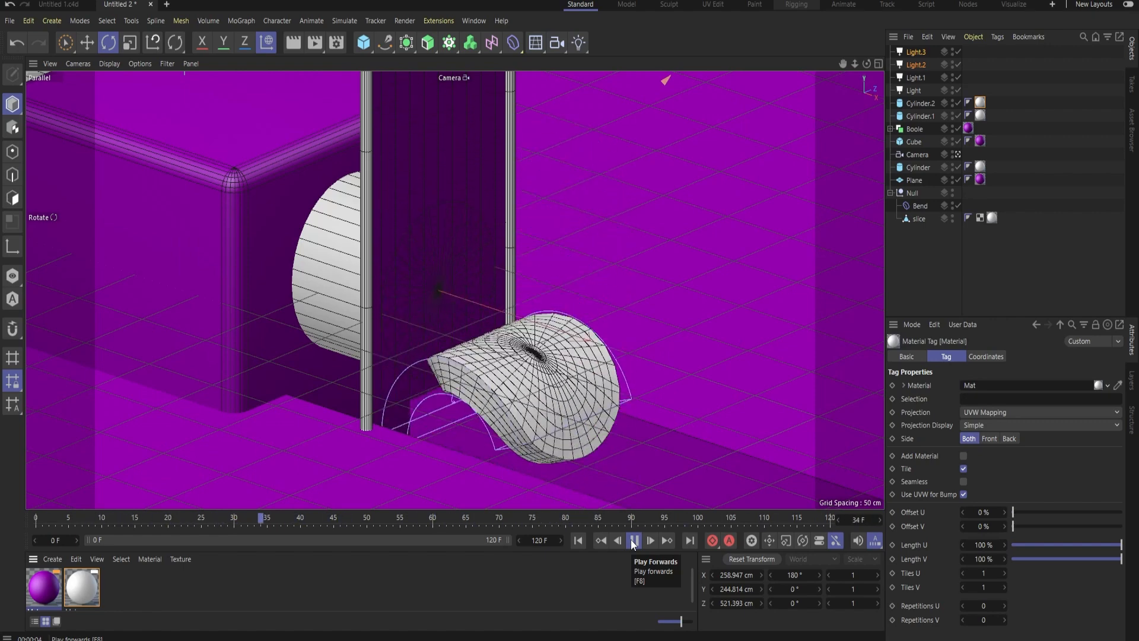
Continue playing the slicing animation and render the camera view at frames 72 and 114 to check the look
click(633, 540)
key(ctrl+r)
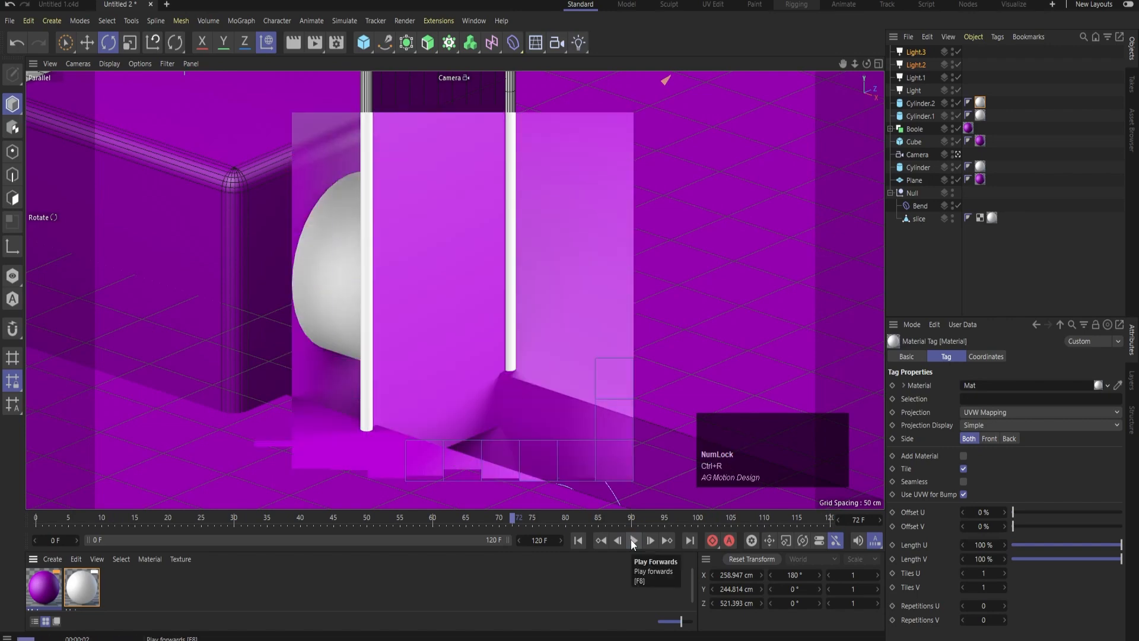
click(632, 540)
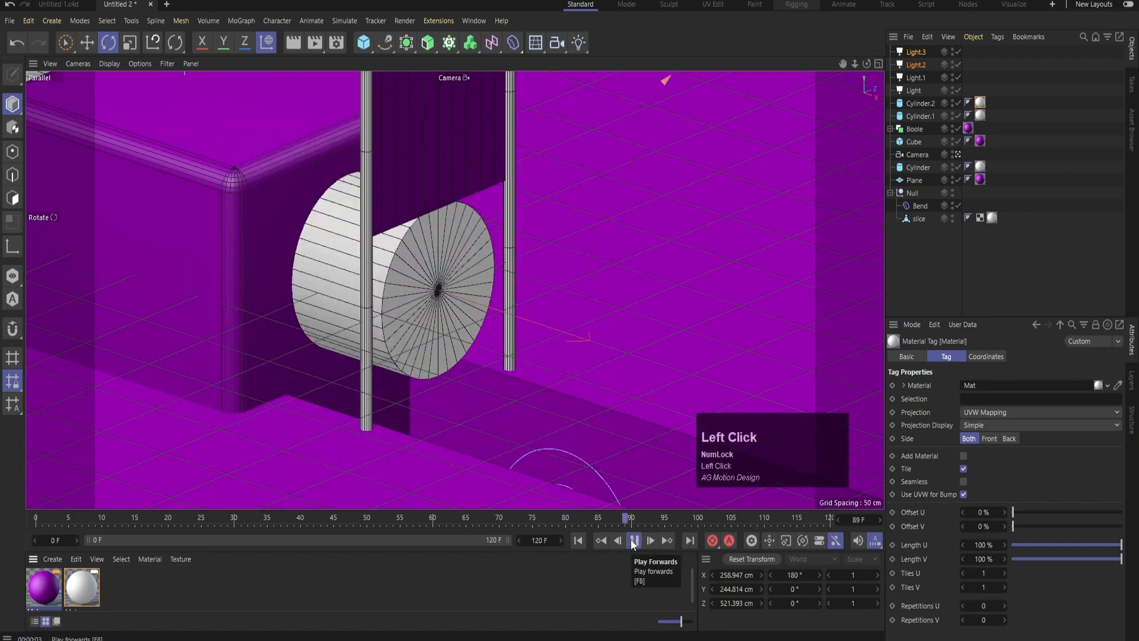
click(632, 541)
key(ctrl+r)
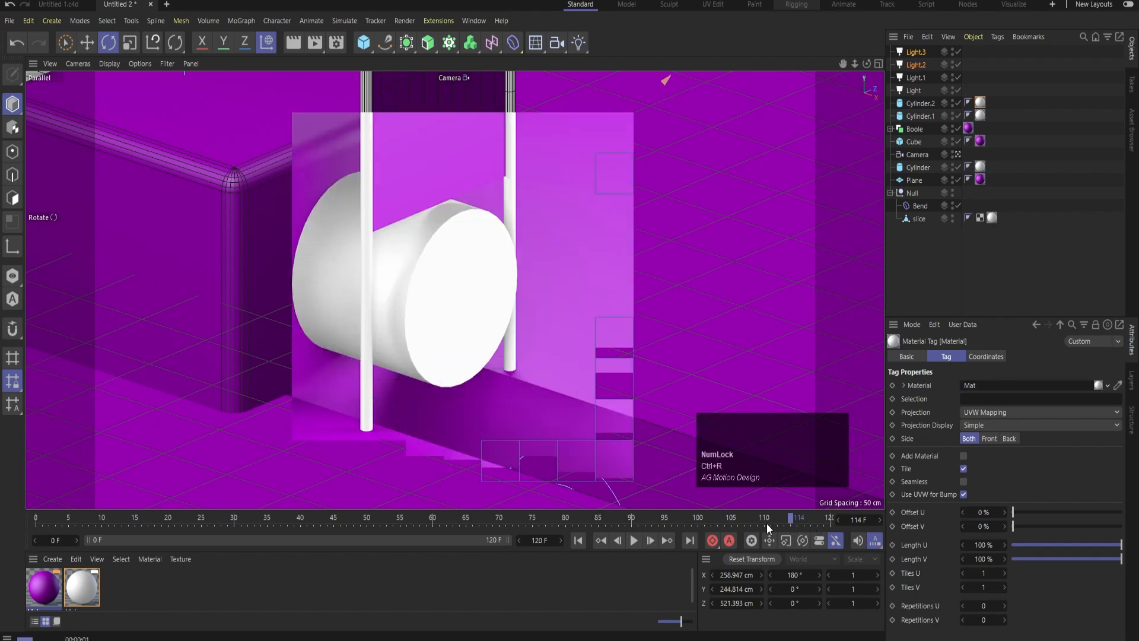
Return to the start of the animation, render the camera view there, and play the slicing motion through to frame 57
click(583, 541)
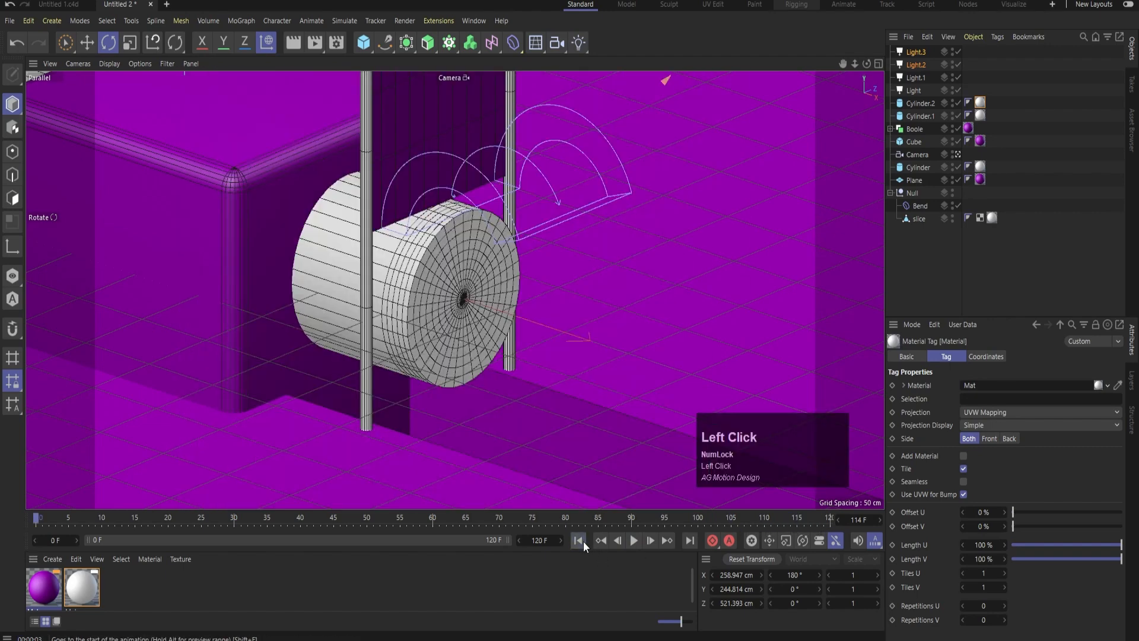
key(ctrl+r)
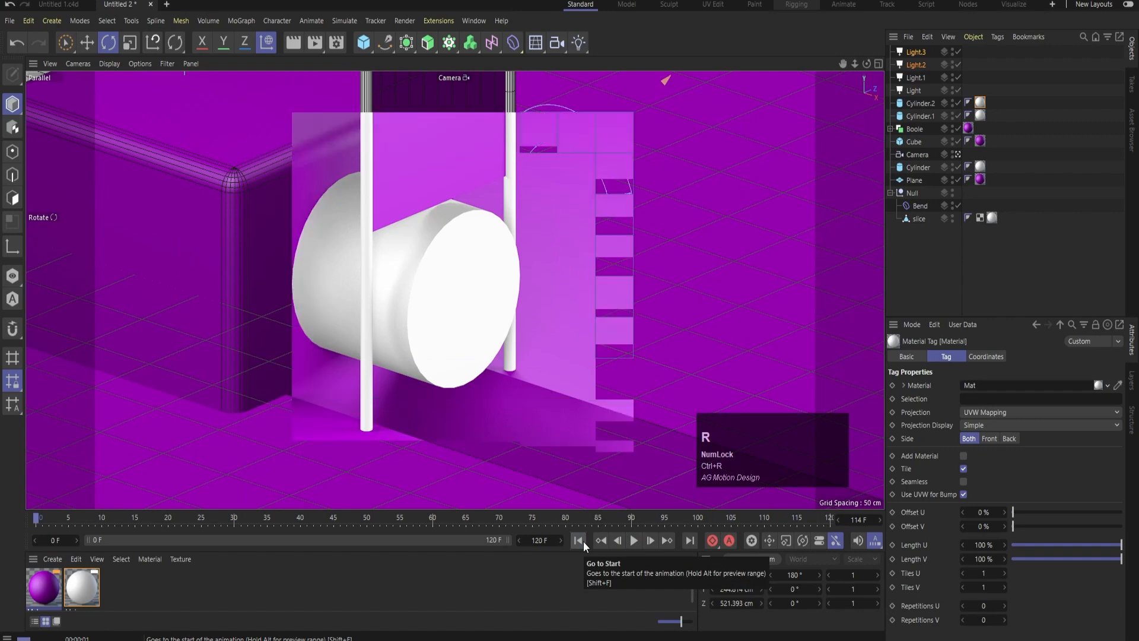
click(634, 539)
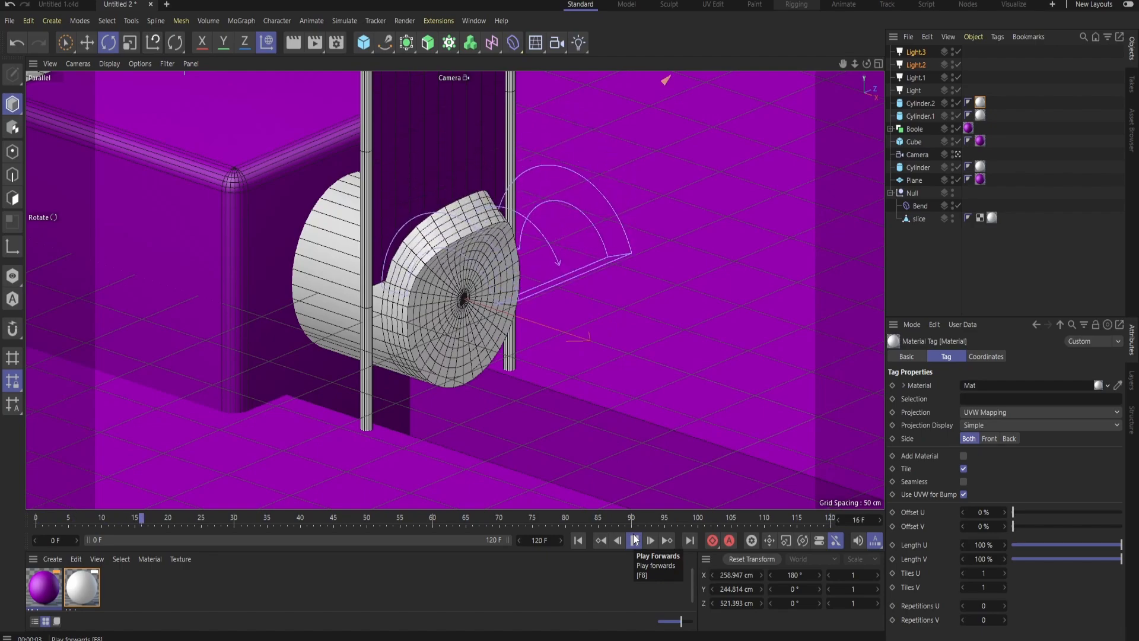
click(633, 540)
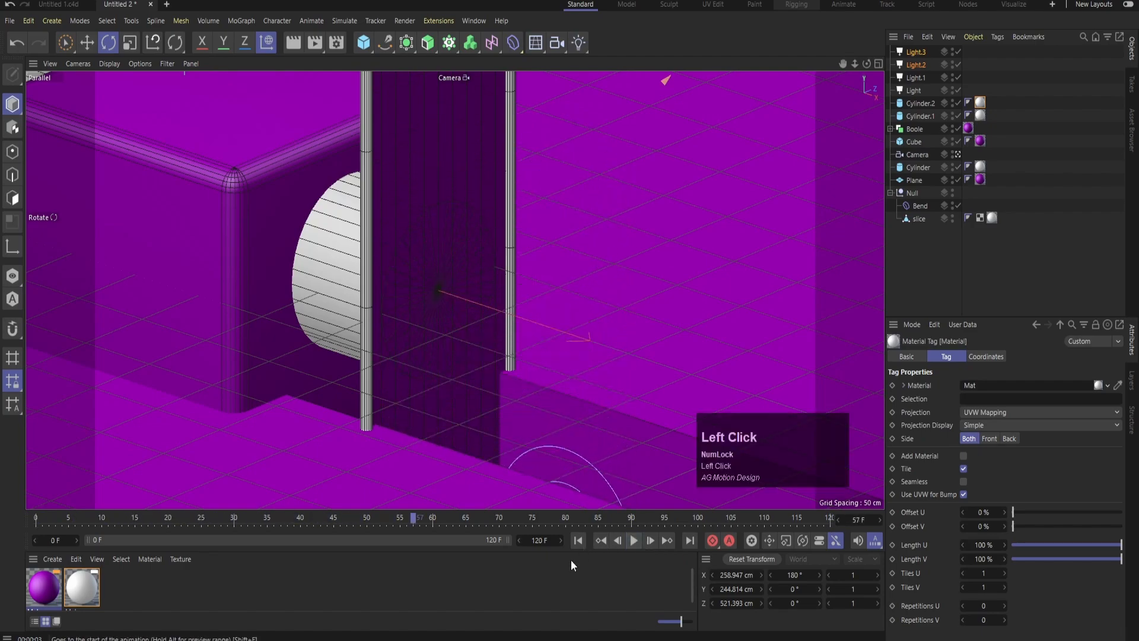